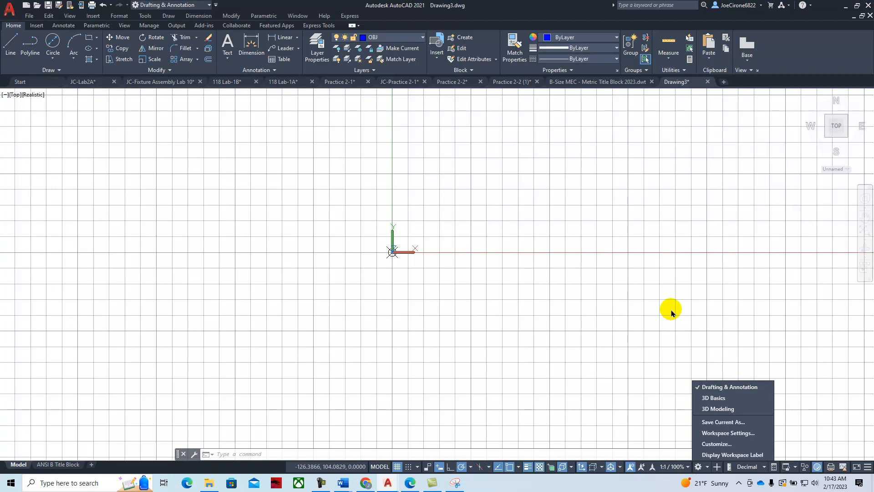
- Draw a circle of diameter 24 centred on the point node at the origin
click(438, 232)
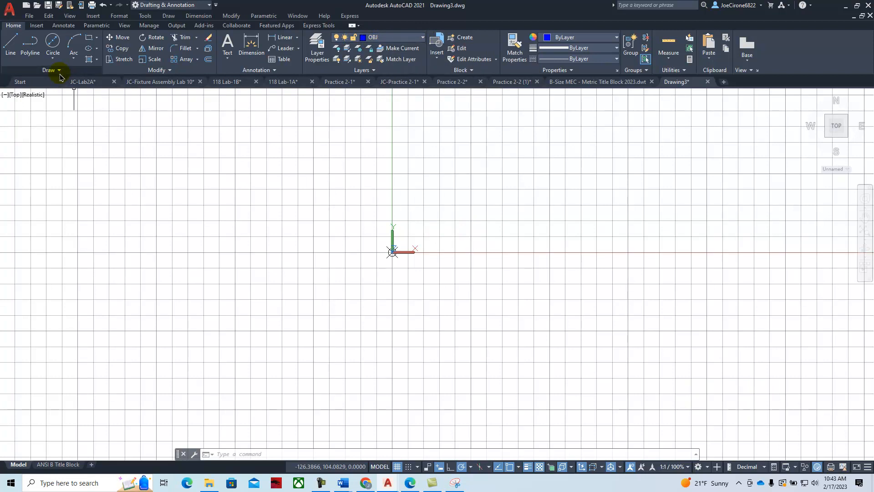
click(53, 60)
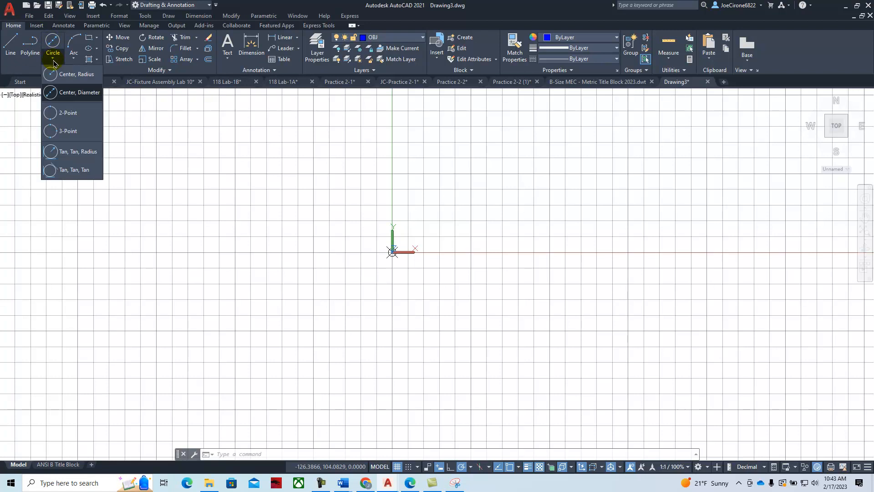
click(71, 93)
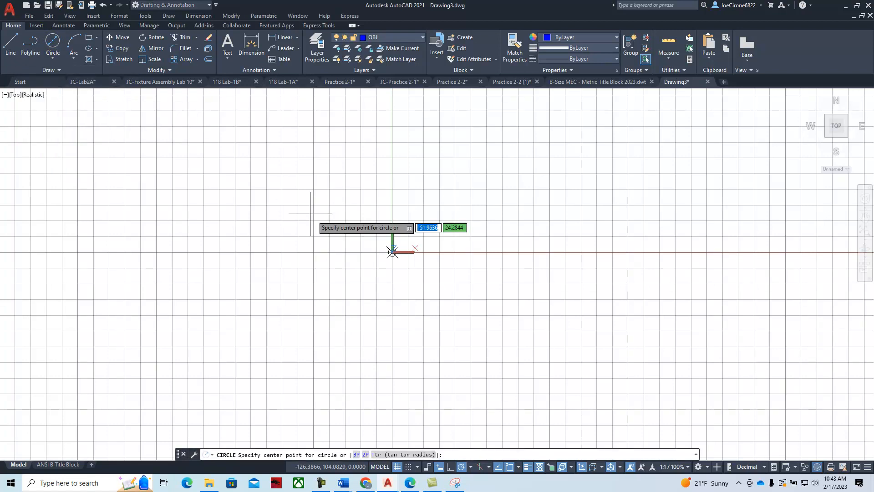
shift+right_click(432, 221)
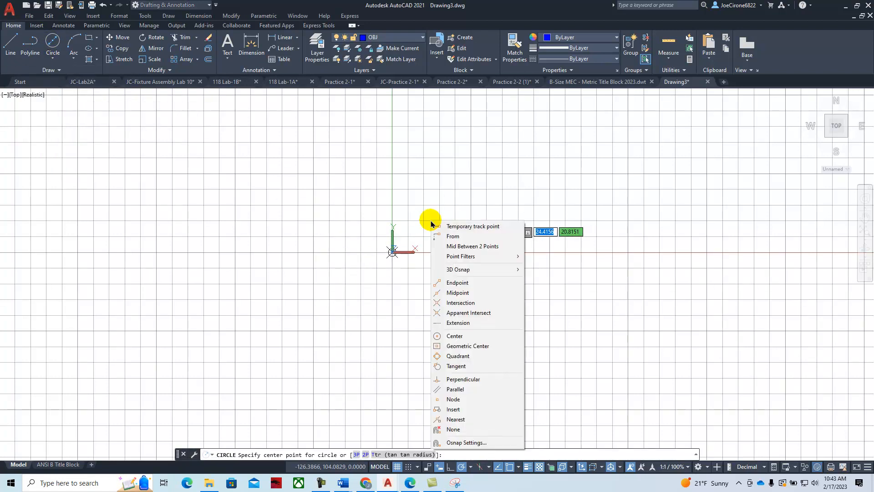
click(455, 399)
click(392, 251)
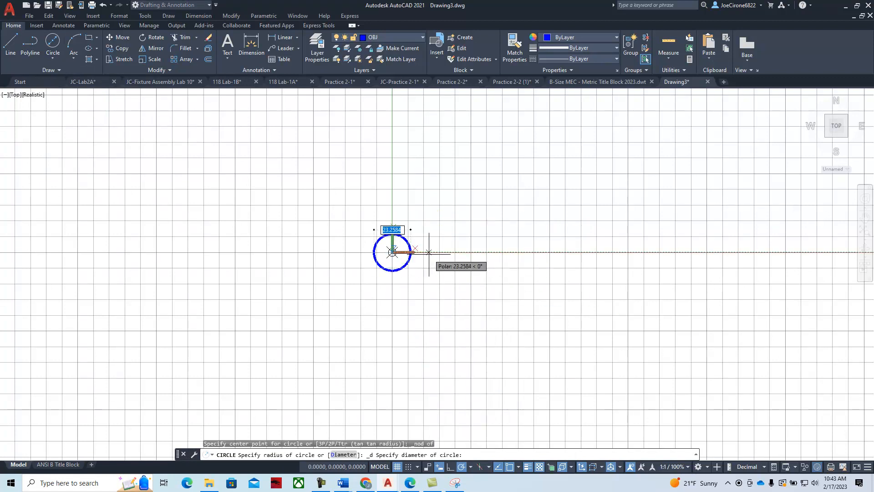
text(24)
key(Return)
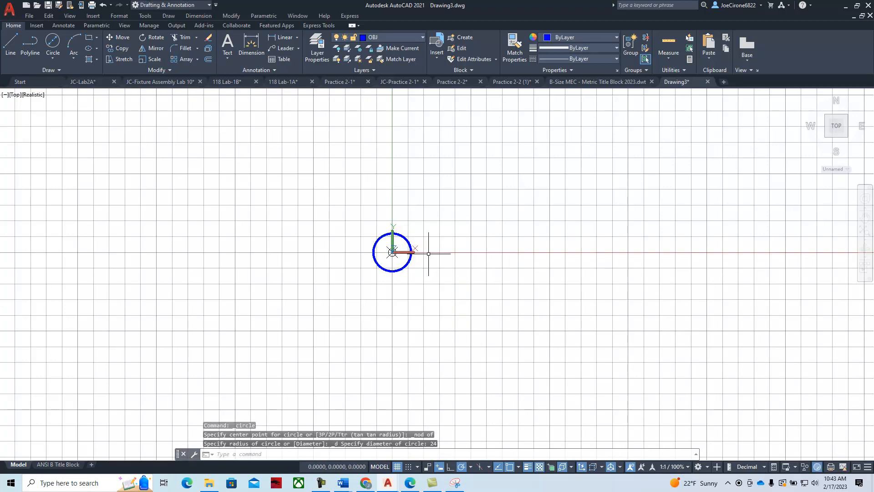
scroll(421, 262, up, 5)
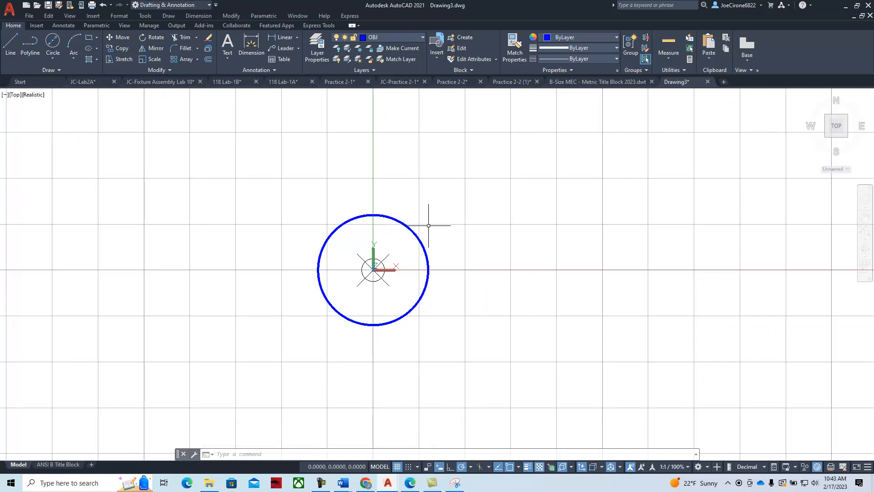
- Draw a concentric circle of diameter 60 around the 24-diameter circle, sharing its centre at the origin
scroll(472, 244, down, 2)
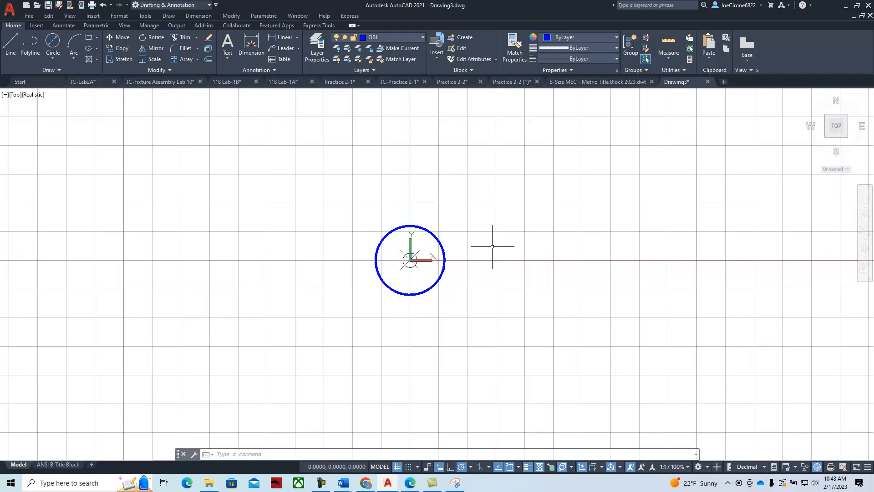
click(52, 58)
click(64, 90)
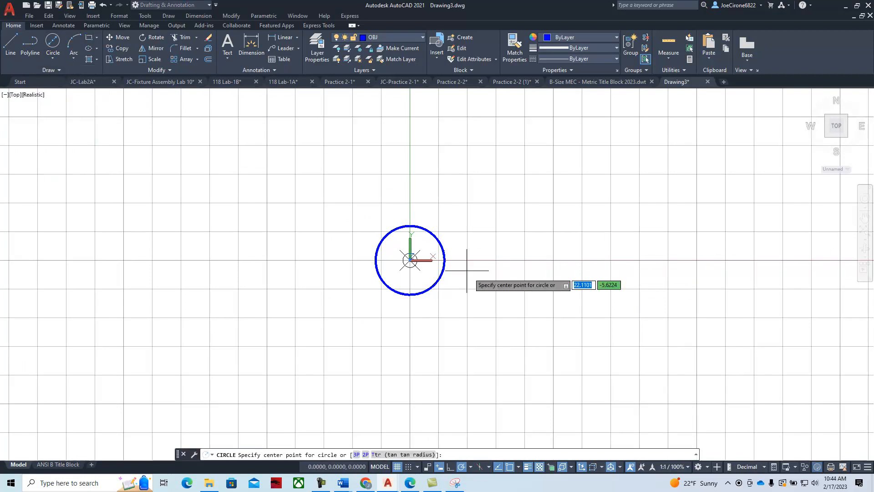
click(409, 260)
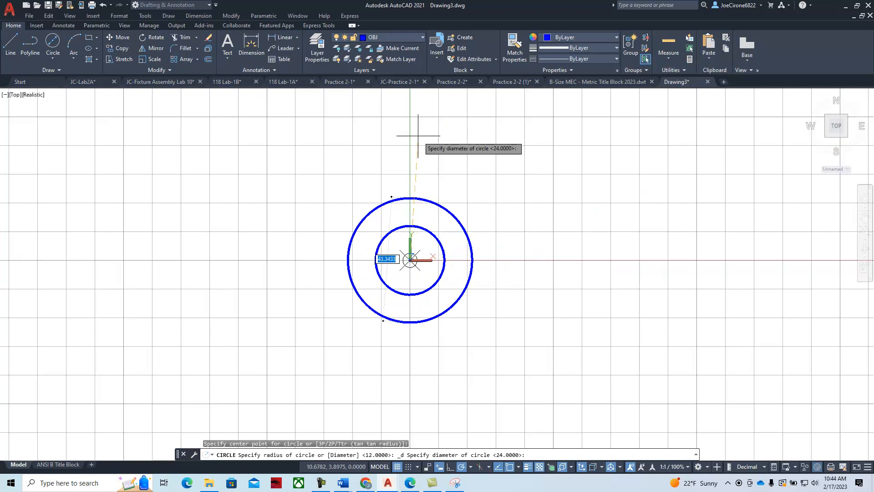
text(60)
key(Return)
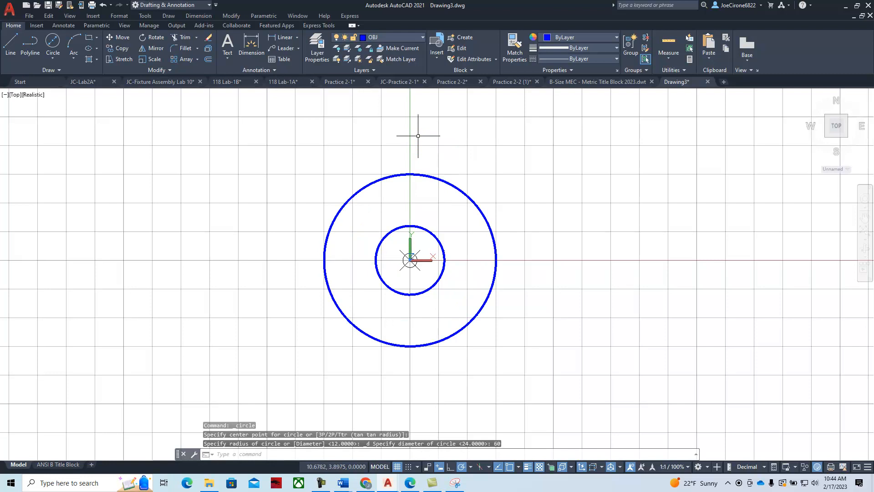
- Make CEN the current layer
click(409, 45)
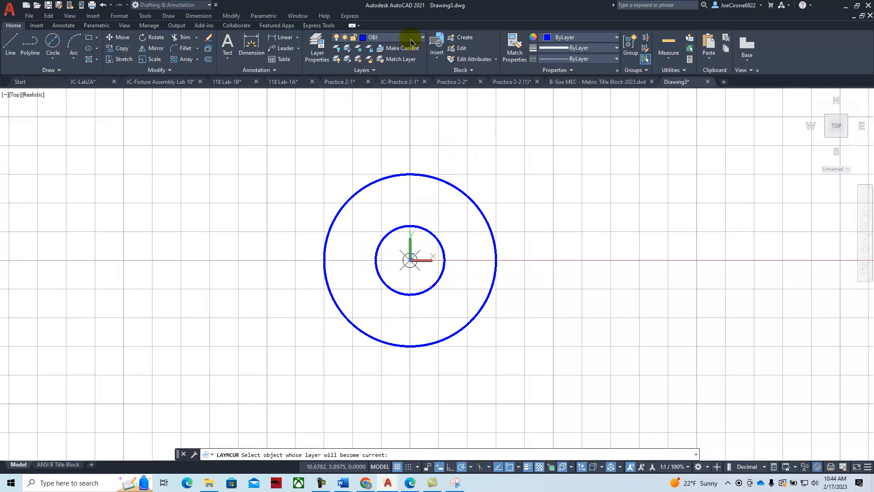
click(411, 42)
click(387, 57)
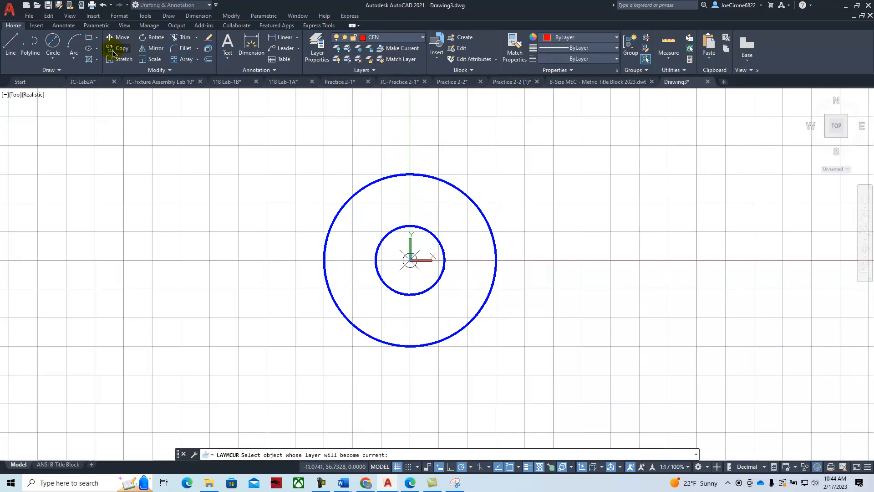
- Turn on grid snapping and draw a horizontal centre line about 130 units long from the circles' centre toward positive X
click(19, 58)
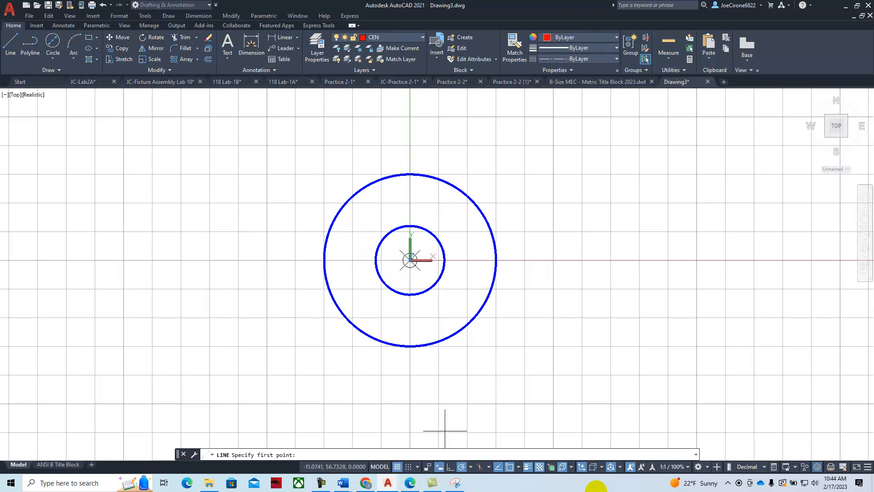
click(409, 467)
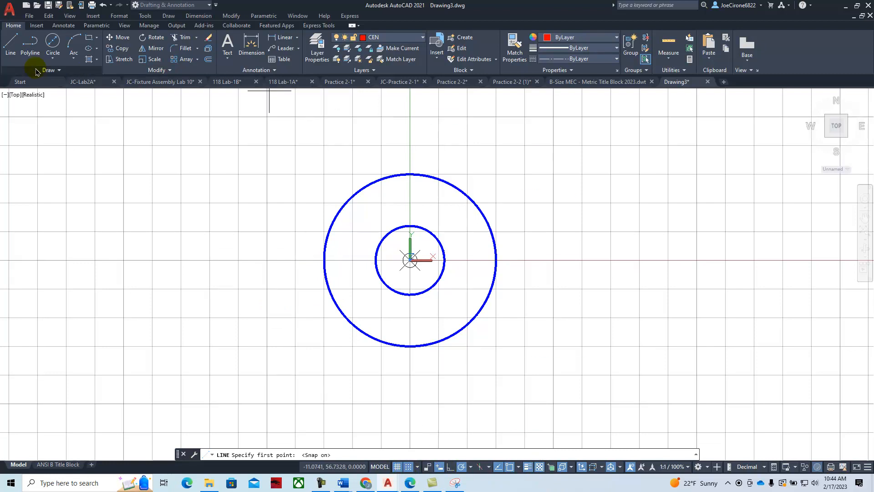
click(11, 43)
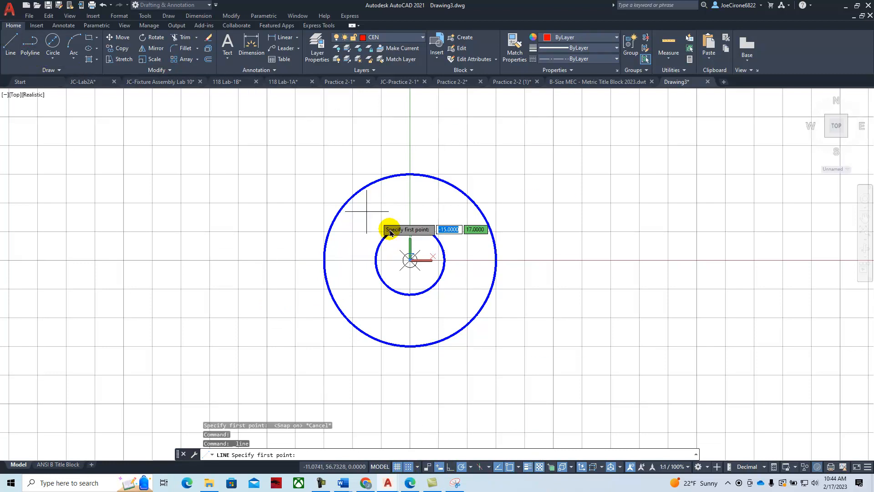
click(410, 260)
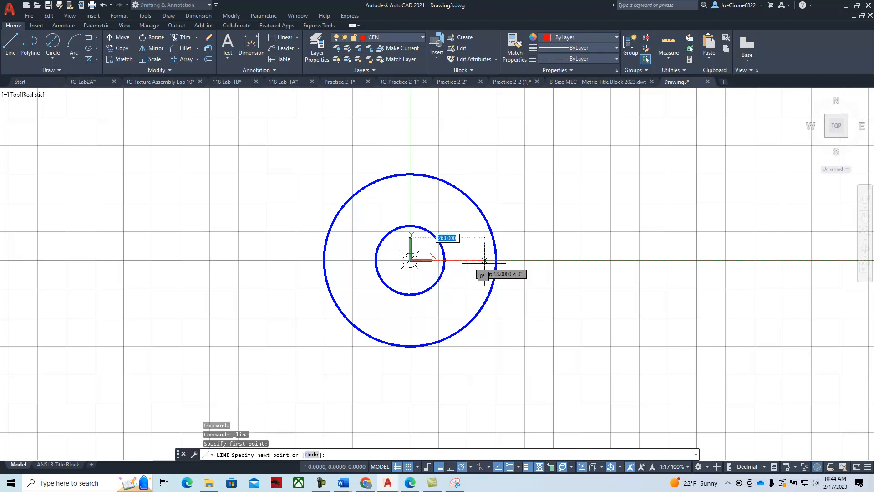
click(783, 260)
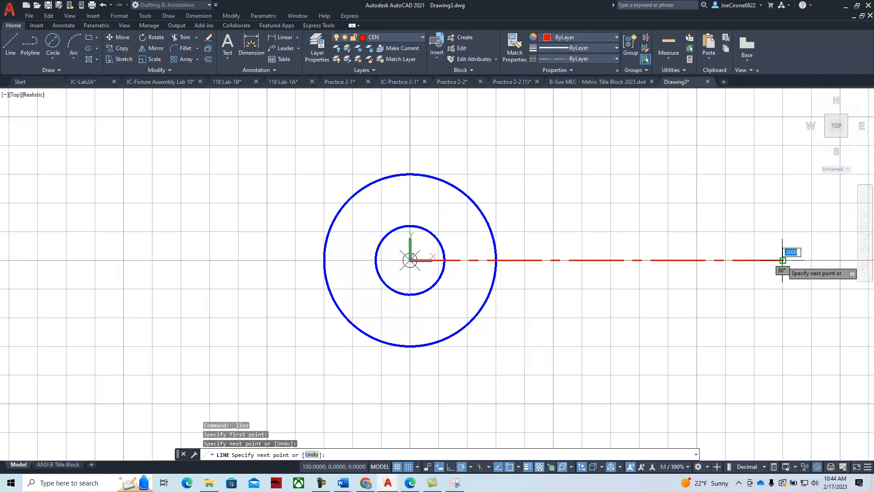
key(Escape)
- Draw a vertical centre line about 55 units long upward from the circles' centre
click(11, 45)
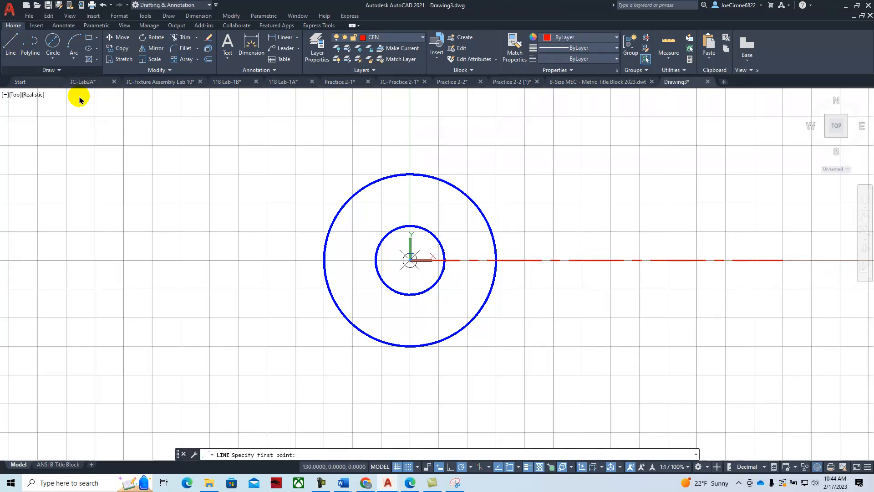
click(410, 260)
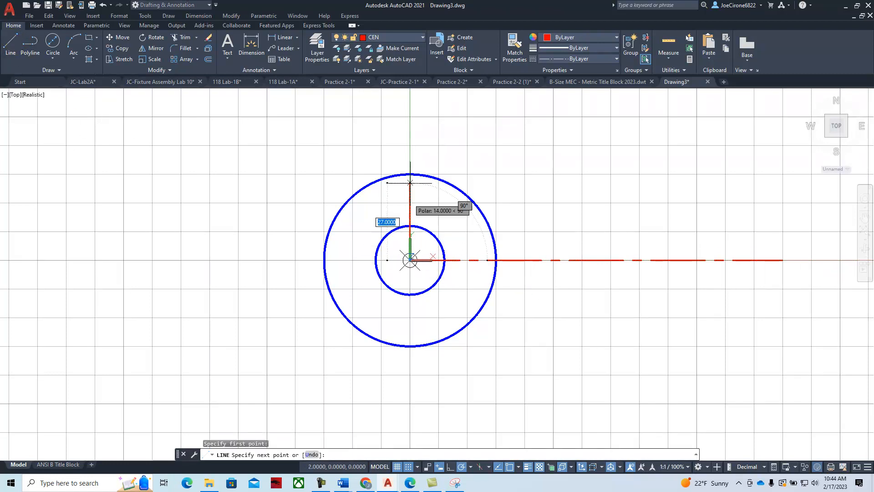
click(409, 102)
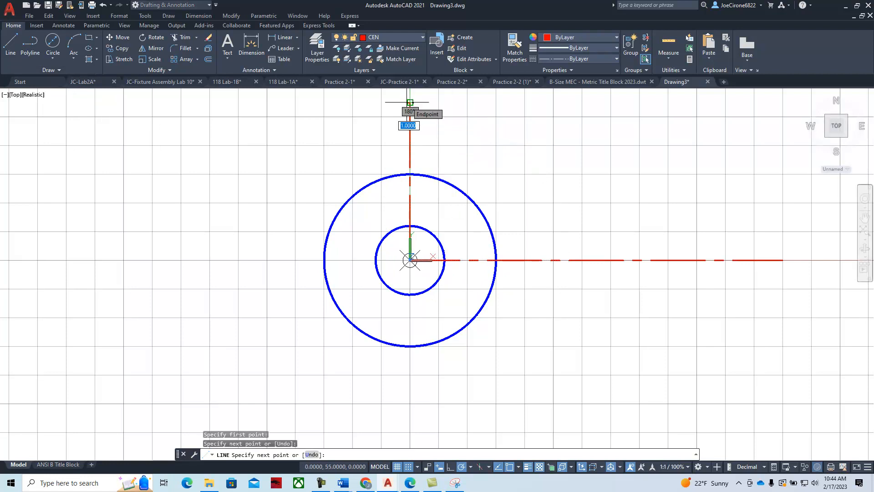
key(Escape)
- Turn off the grid display and draw a vertical centre line about 46 units long downward from the circles' centre
mouse_move(548, 285)
middle_down()
mouse_move(552, 303)
mouse_move(523, 338)
mouse_move(485, 241)
middle_up()
scroll(514, 333, down, 4)
scroll(524, 310, up, 3)
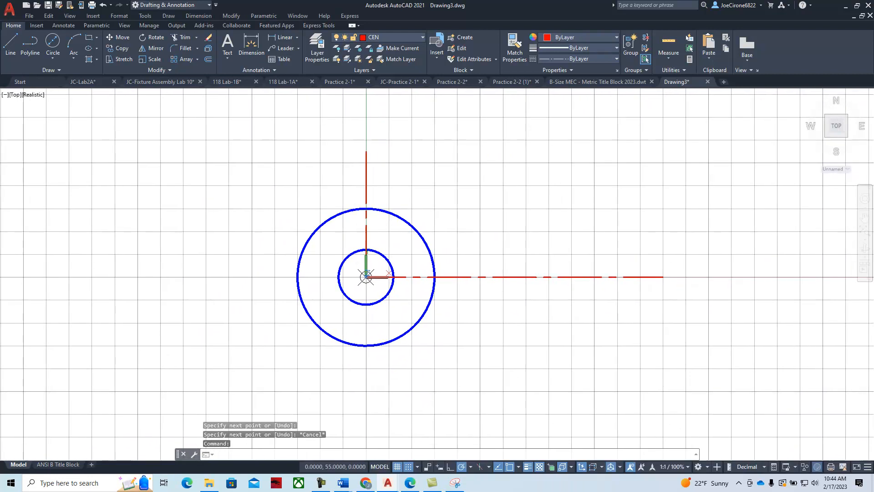
click(397, 467)
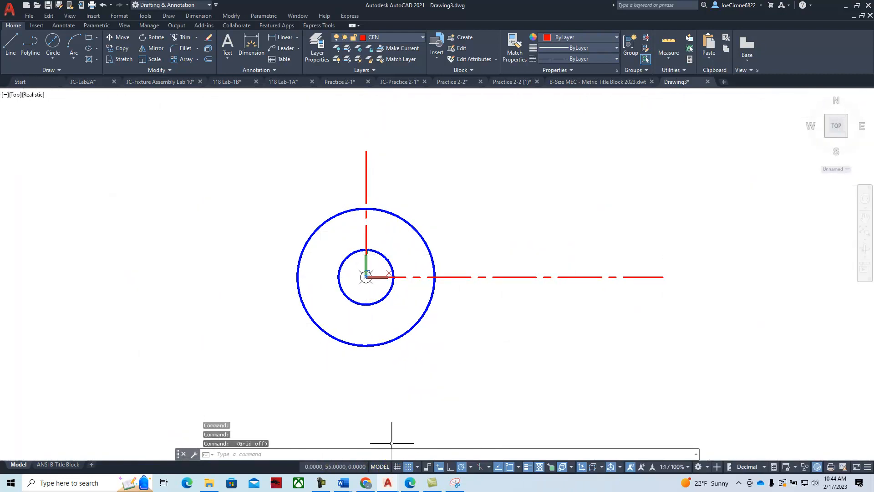
click(11, 43)
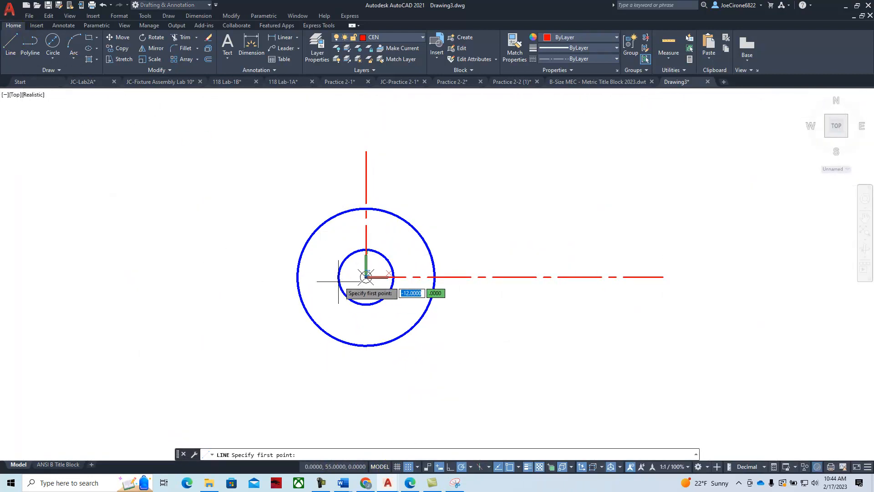
click(366, 276)
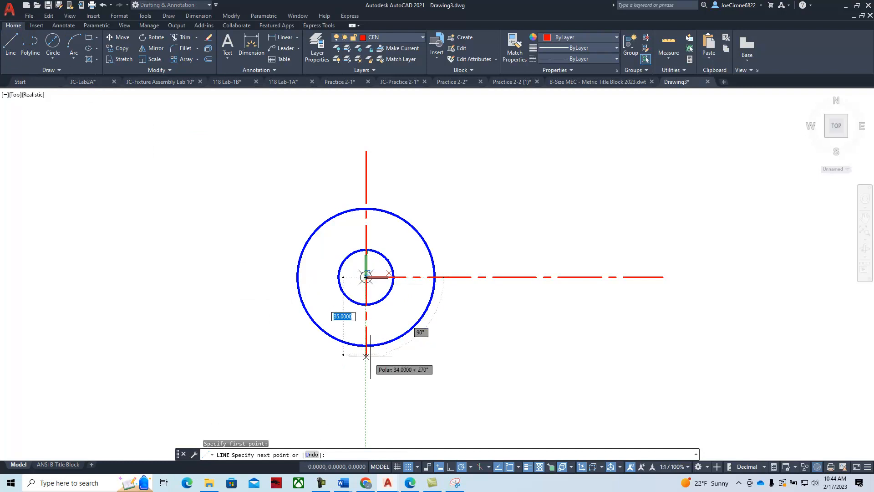
click(366, 382)
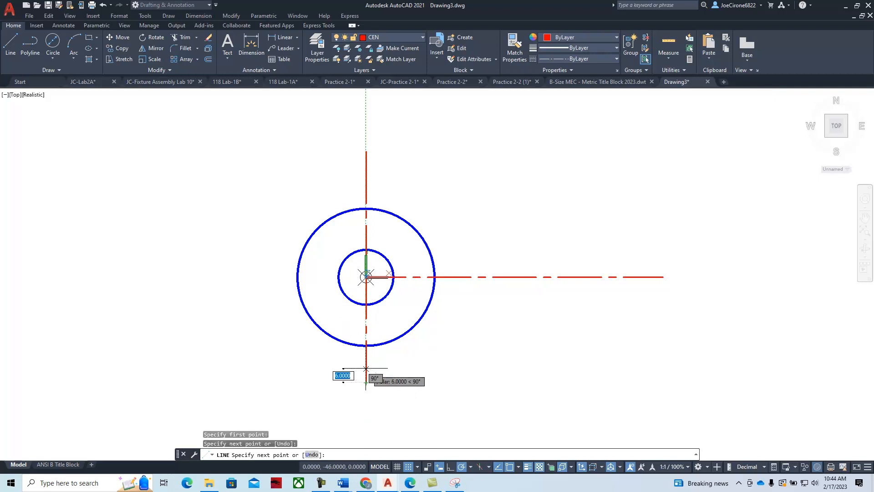
key(Escape)
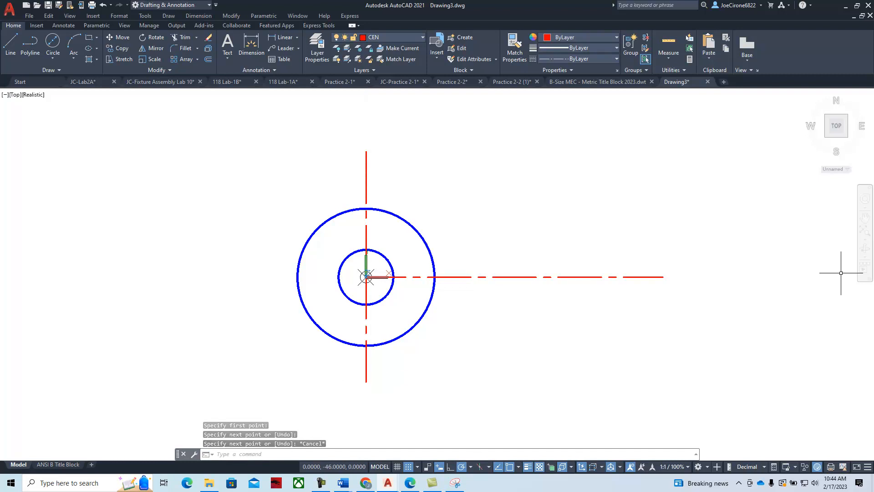
- Switch to the browser's Module 2 course page, cancel its description editing, and examine the metric mechanical project's dimensioned views
drag(873, 53, 522, 20)
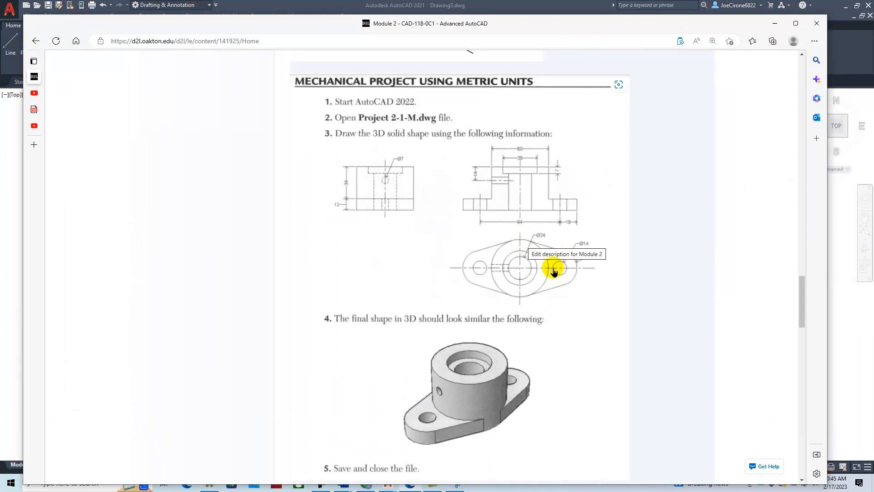
scroll(583, 335, down, 10)
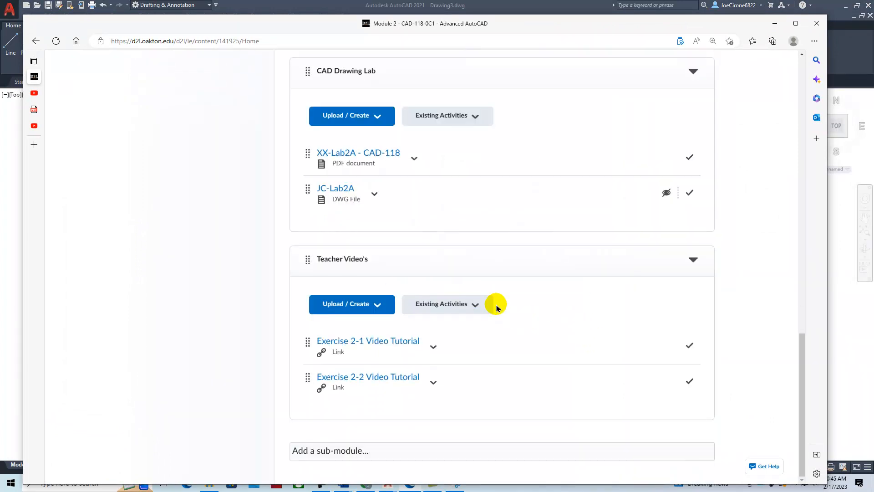
scroll(499, 305, up, 15)
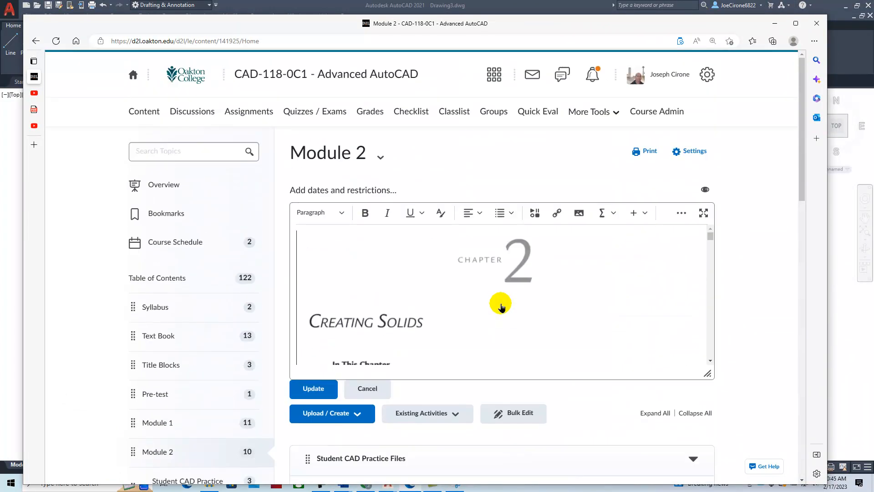
click(364, 389)
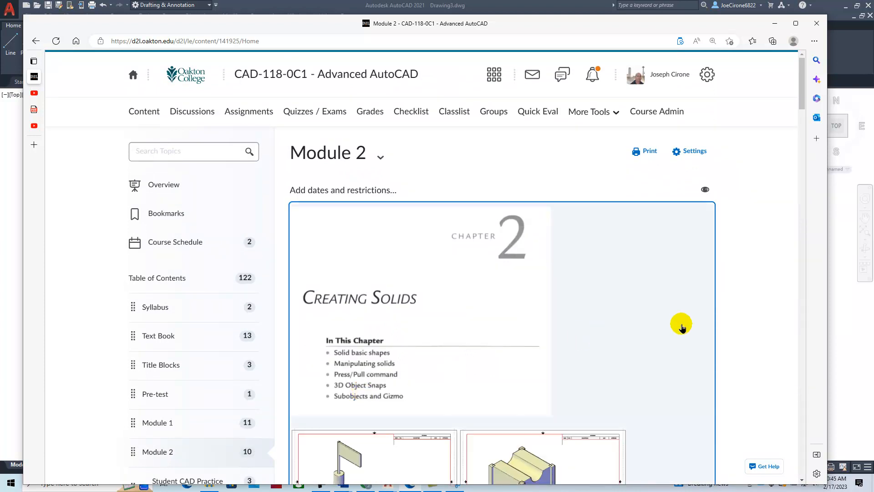
drag(803, 90, 802, 302)
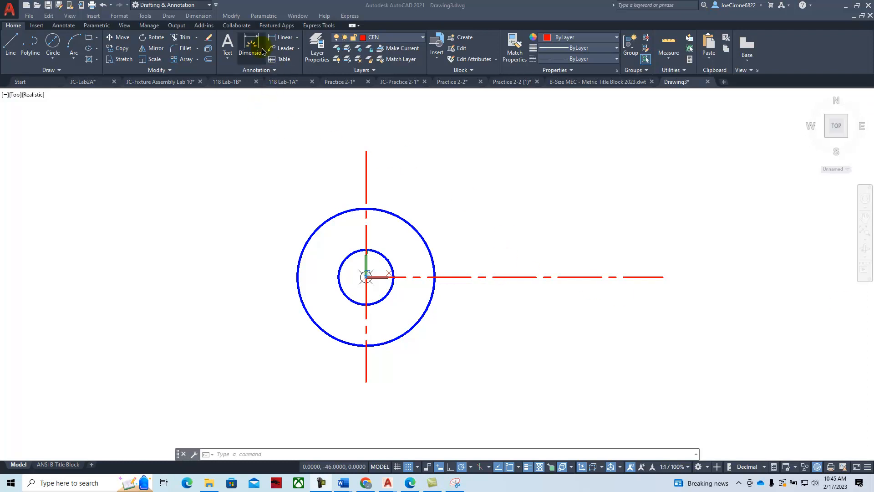
click(208, 62)
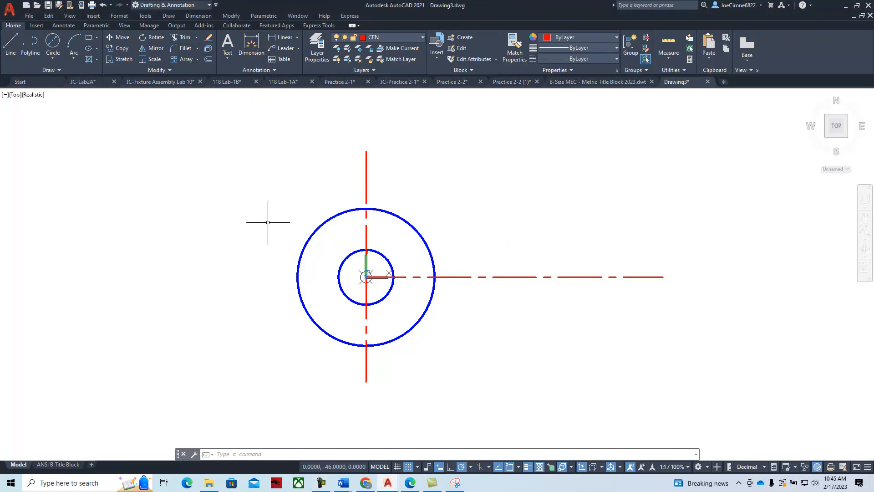
text(42)
key(Return)
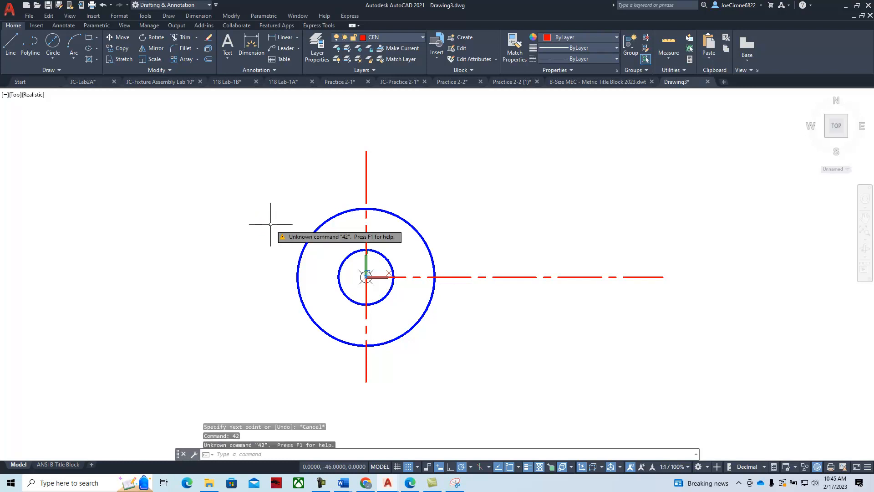
- Offset the upper vertical centre line by 42 toward positive X
click(209, 61)
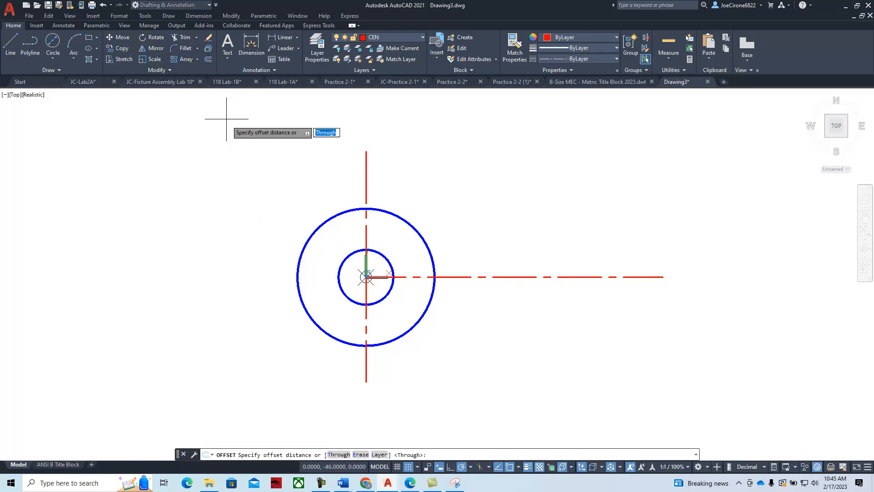
text(42)
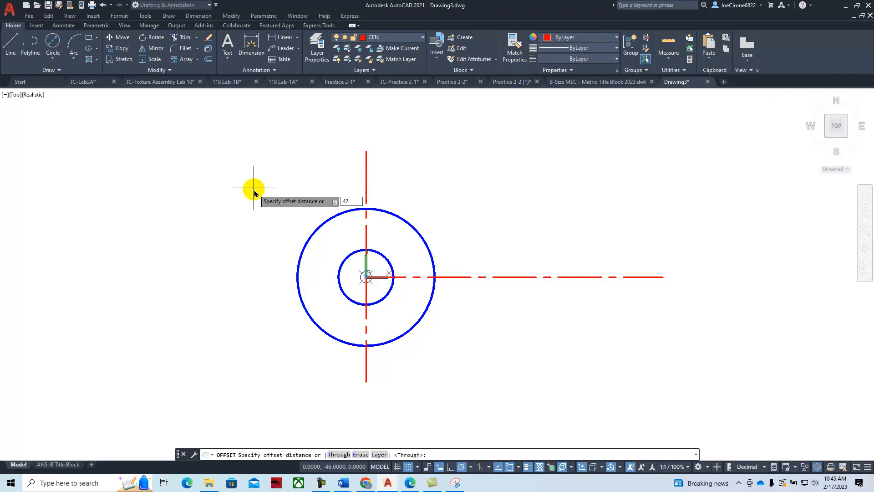
key(Return)
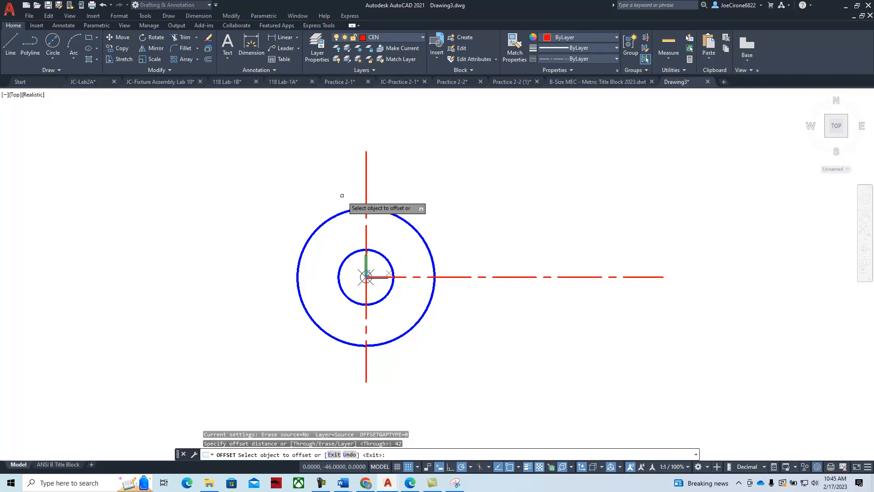
click(366, 176)
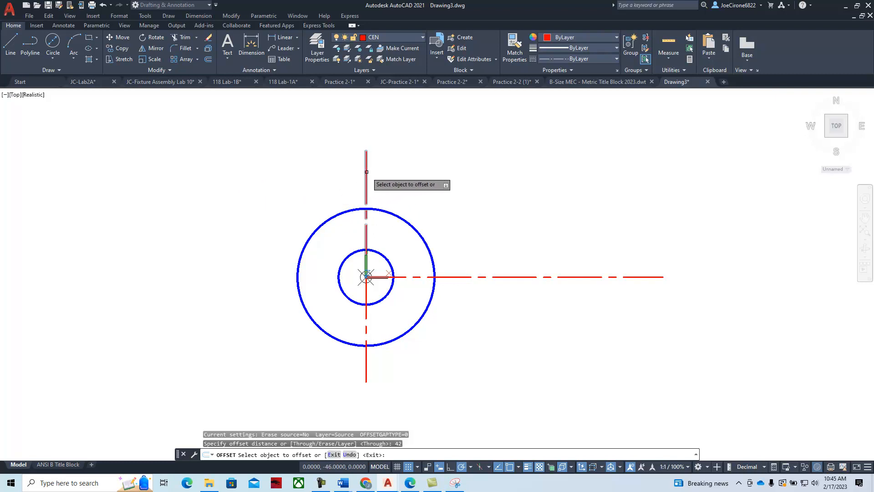
click(518, 187)
key(Escape)
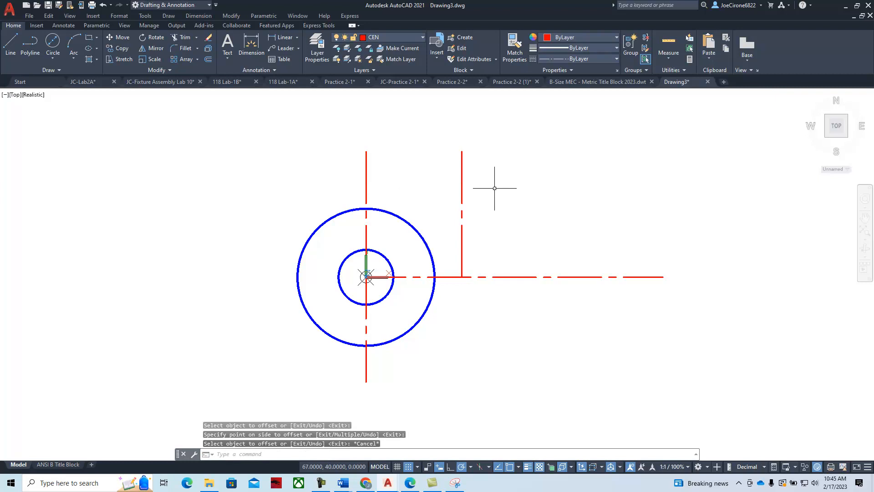
- Make OBJ the current layer and draw a 14-diameter circle where the offset centre line meets the horizontal centre line
click(404, 37)
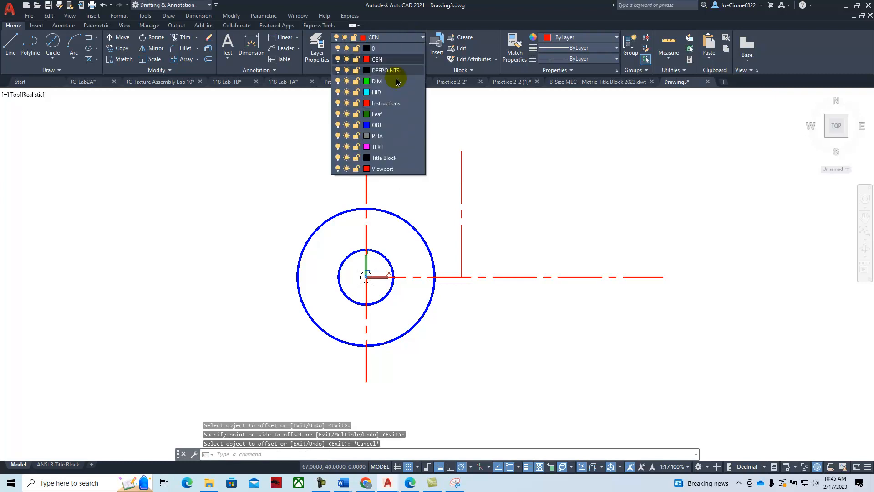
click(395, 125)
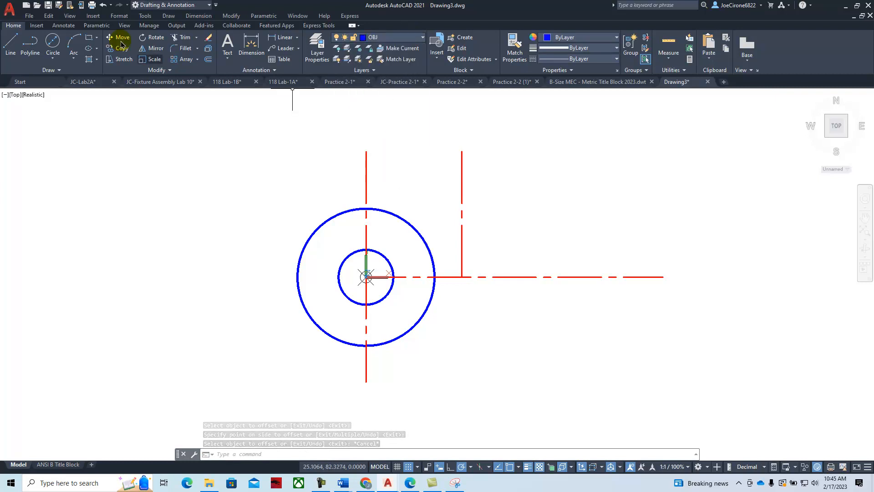
click(53, 59)
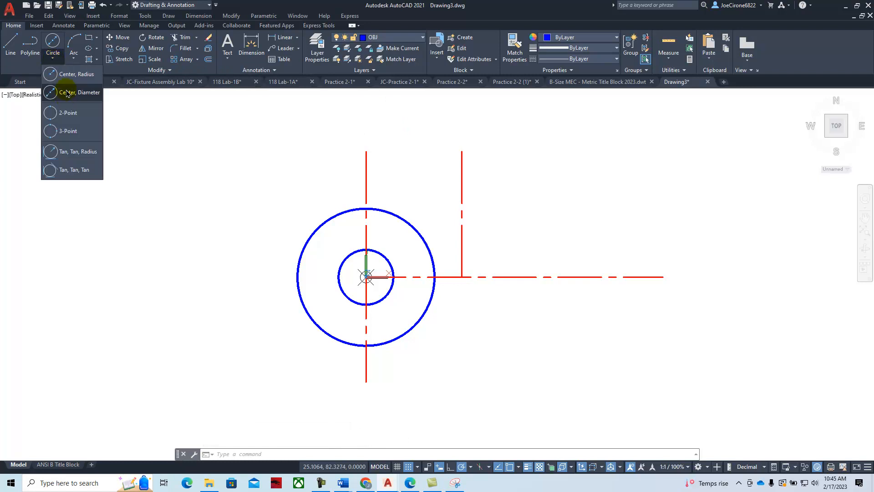
click(66, 90)
click(462, 276)
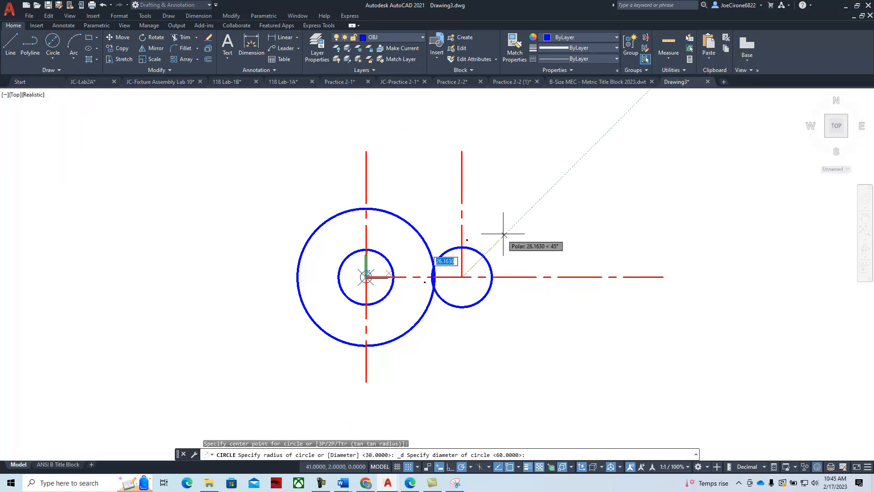
text(14)
key(Return)
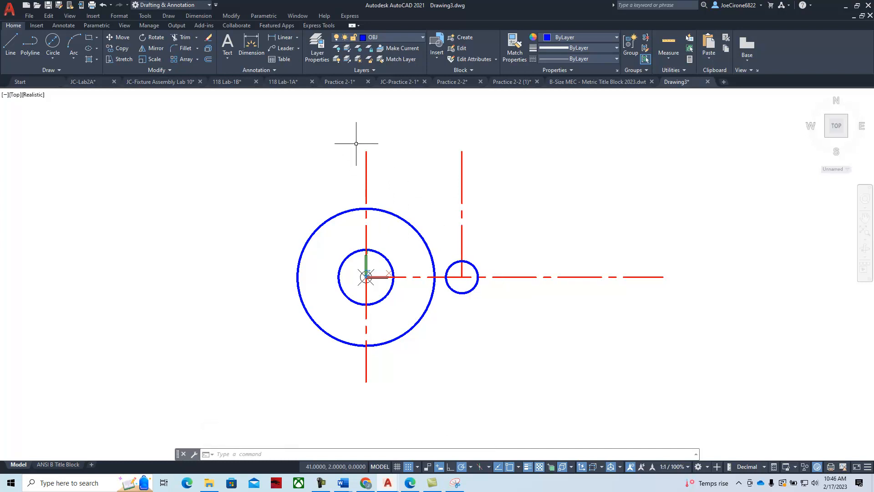
- Draw an 18-radius circle concentric with the 14-diameter circle
click(55, 62)
click(65, 73)
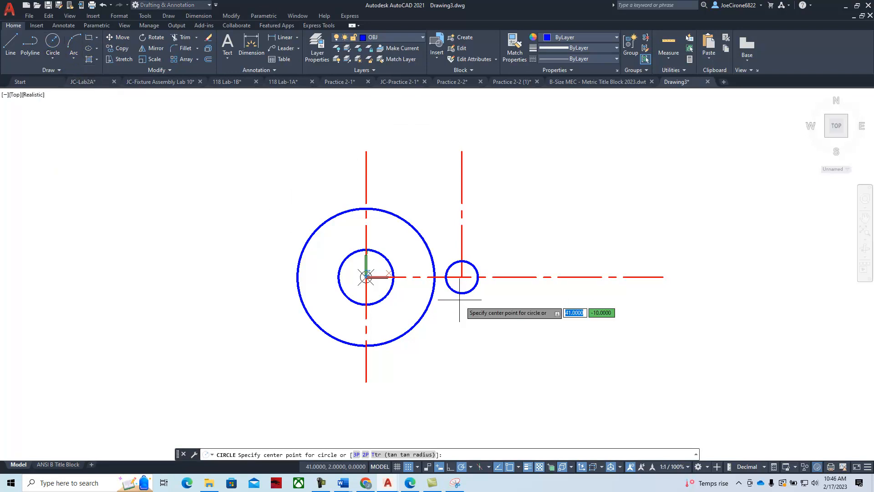
click(462, 277)
text(1)
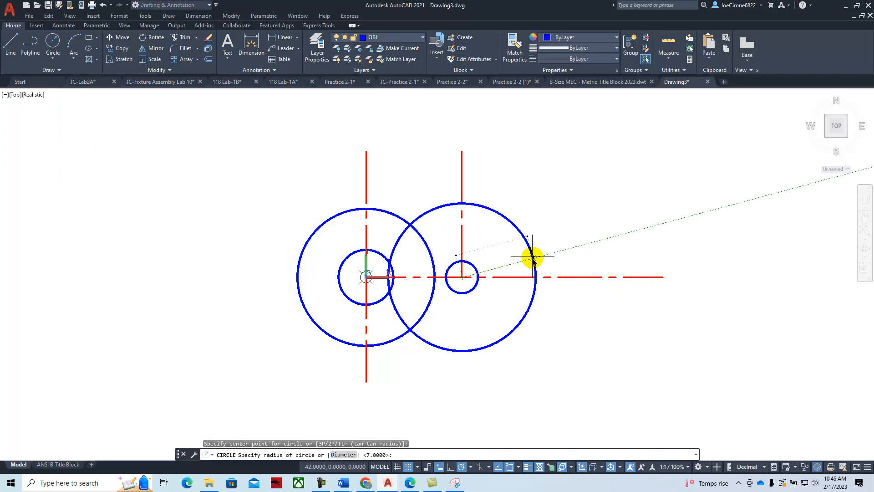
key(Return)
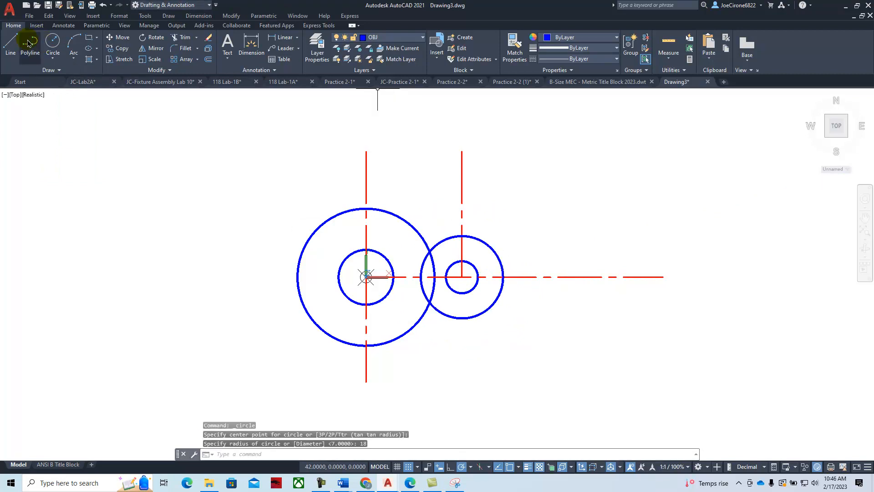
- Review which running object snap modes are enabled in the drafting settings
click(11, 43)
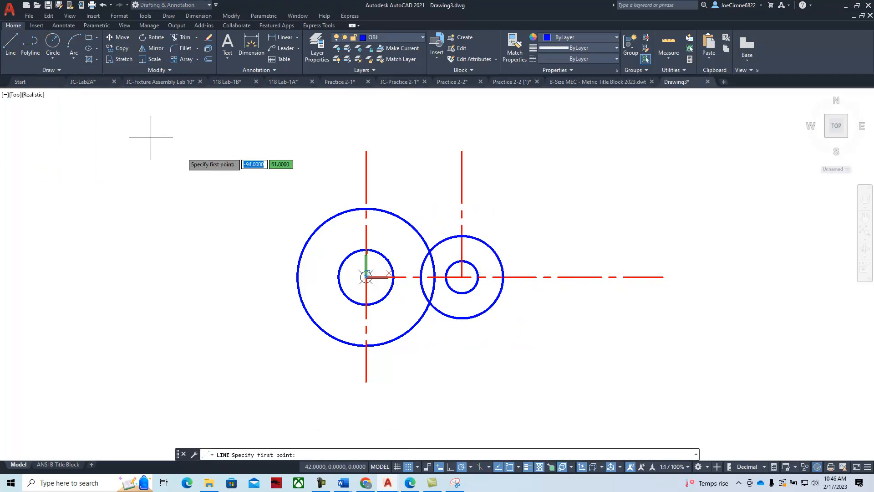
click(517, 469)
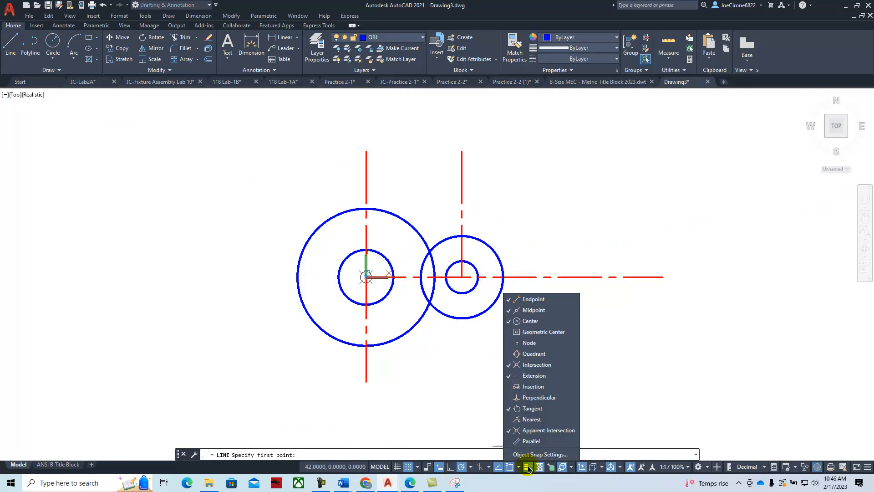
click(530, 455)
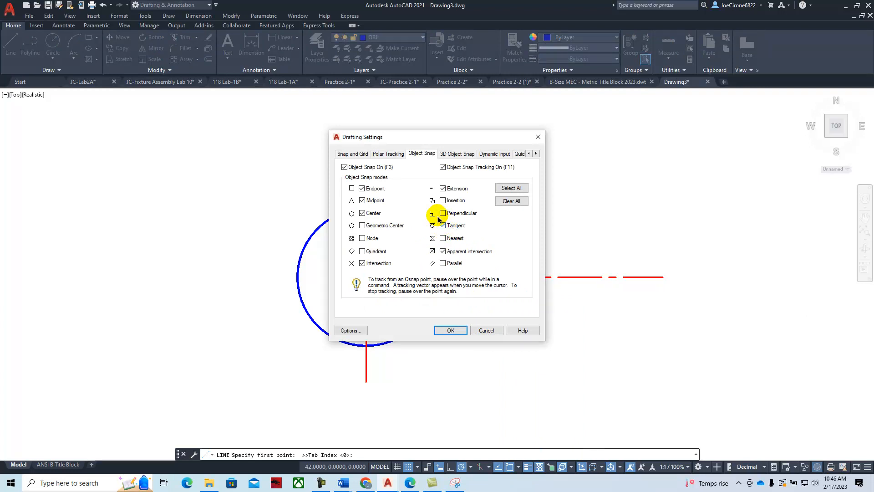
click(450, 330)
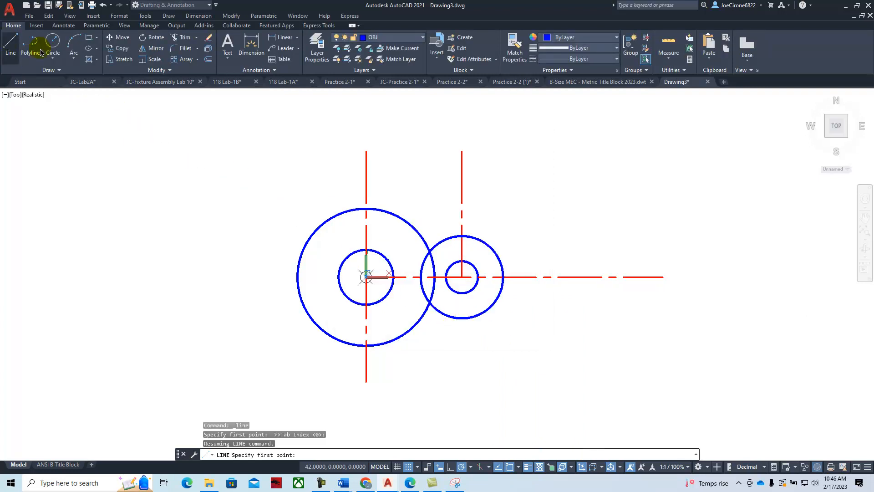
- Draw the upper line tangent to both the 18-radius circle and the large outer circle, using Tangent snap overrides
click(10, 44)
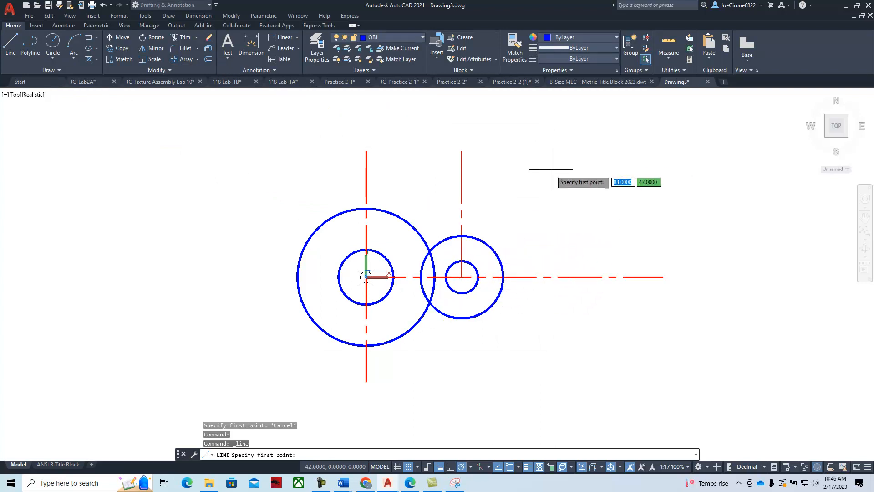
shift+right_click(534, 205)
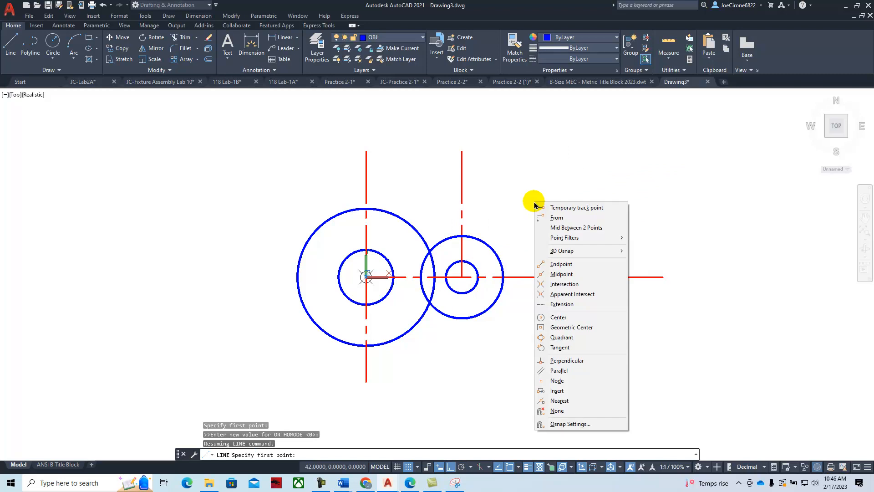
click(560, 347)
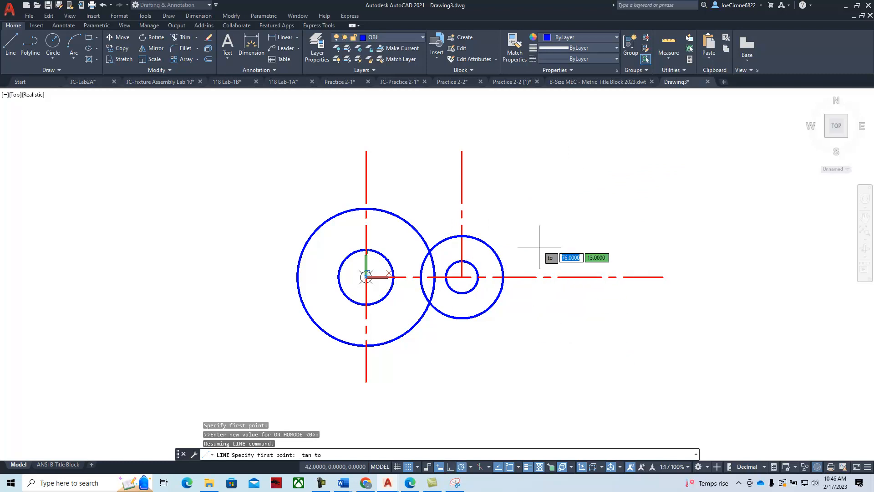
click(471, 237)
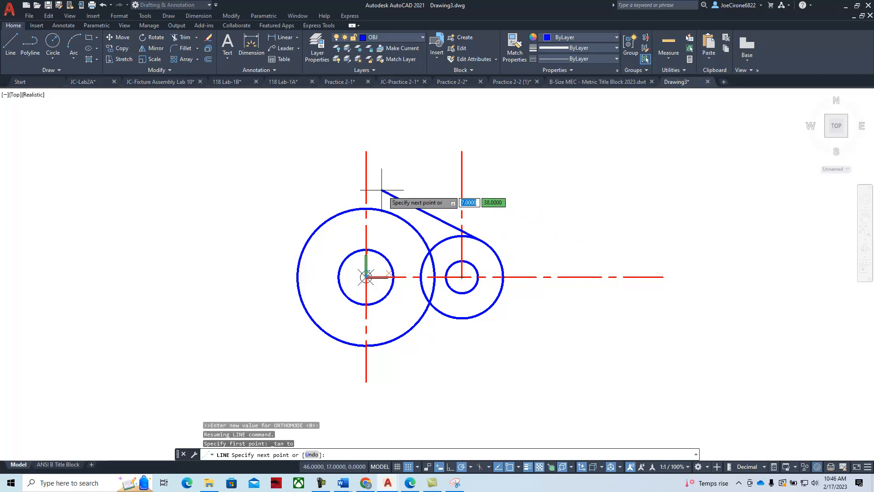
shift+right_click(381, 189)
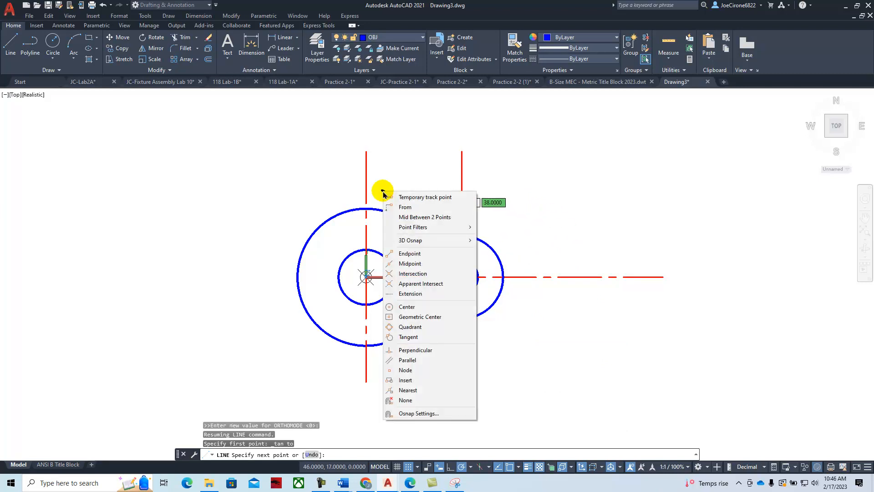
click(422, 336)
click(383, 211)
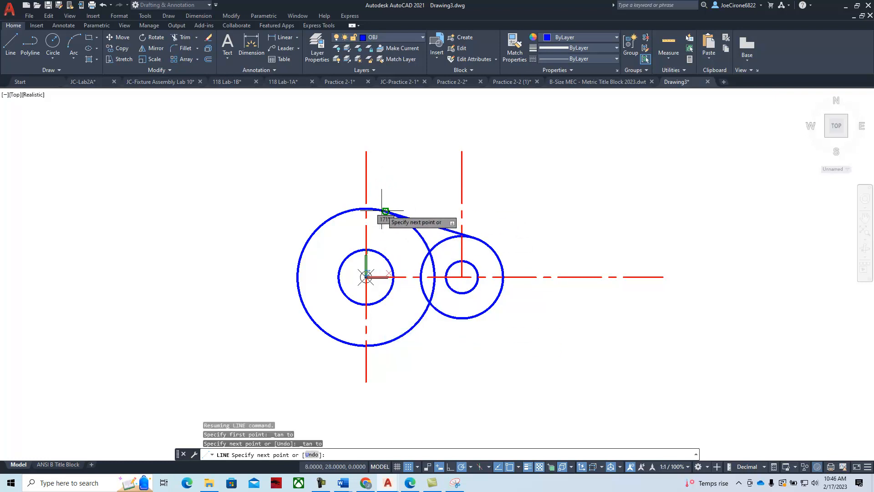
key(Escape)
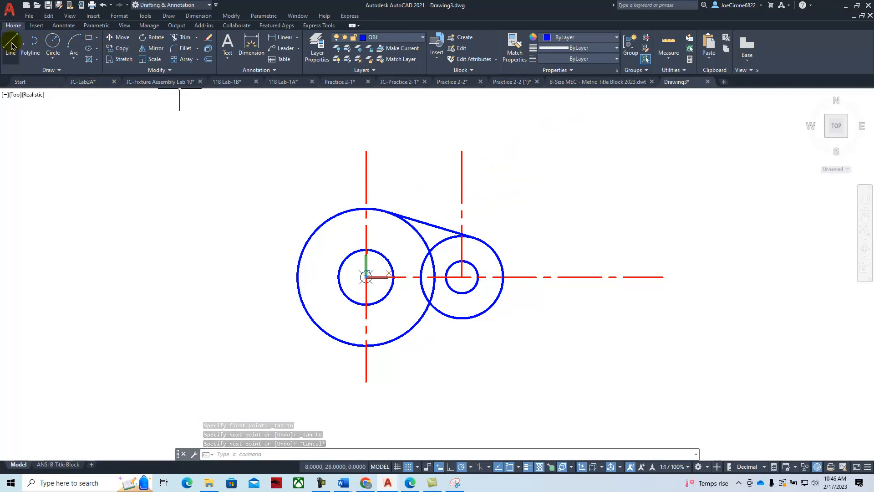
- Draw the lower line tangent to both the 18-radius circle and the large outer circle, using Tangent snap overrides
key(Return)
shift+right_click(512, 357)
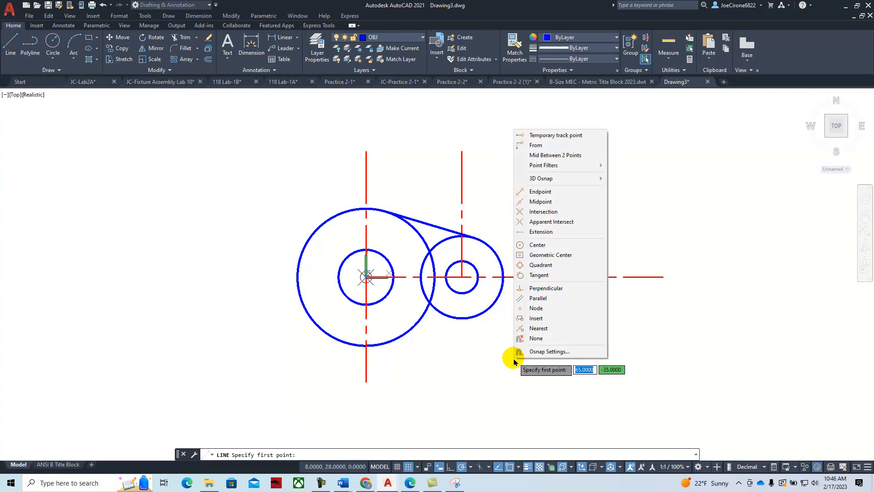
click(537, 275)
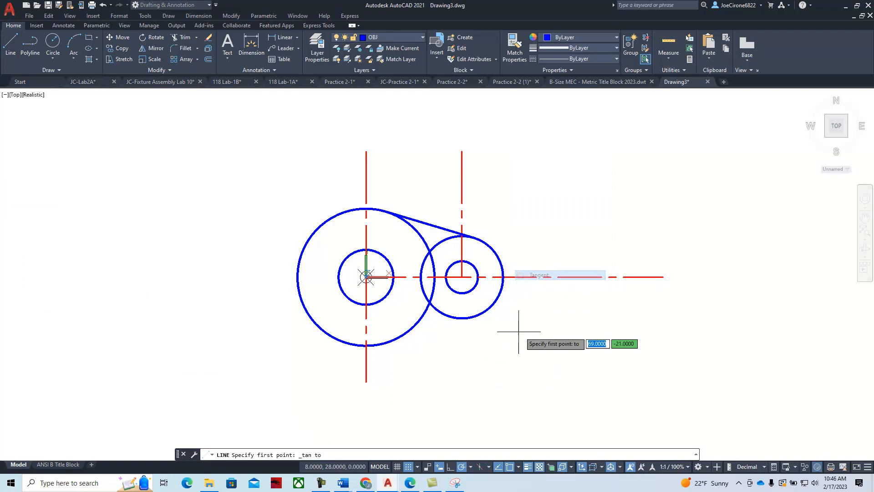
click(470, 317)
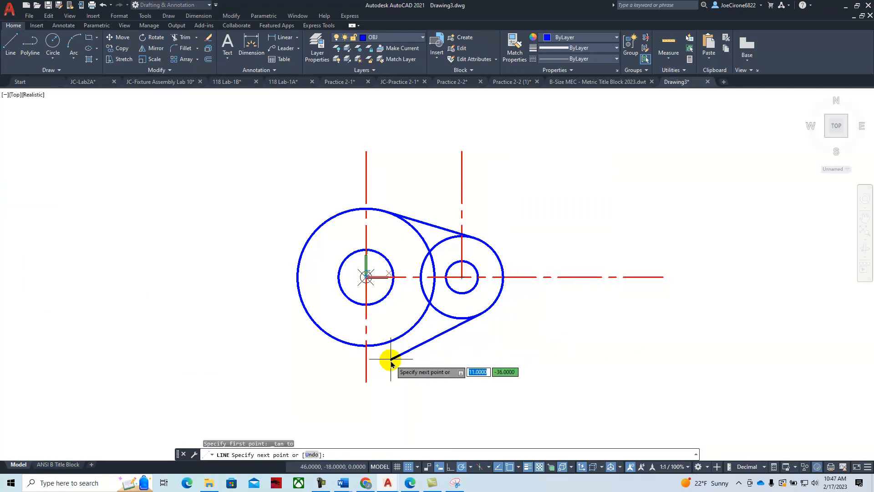
shift+right_click(391, 359)
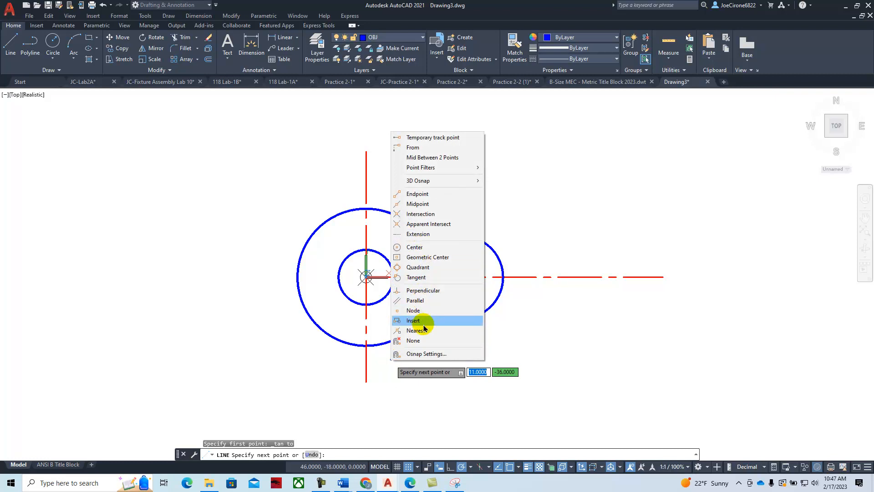
click(416, 277)
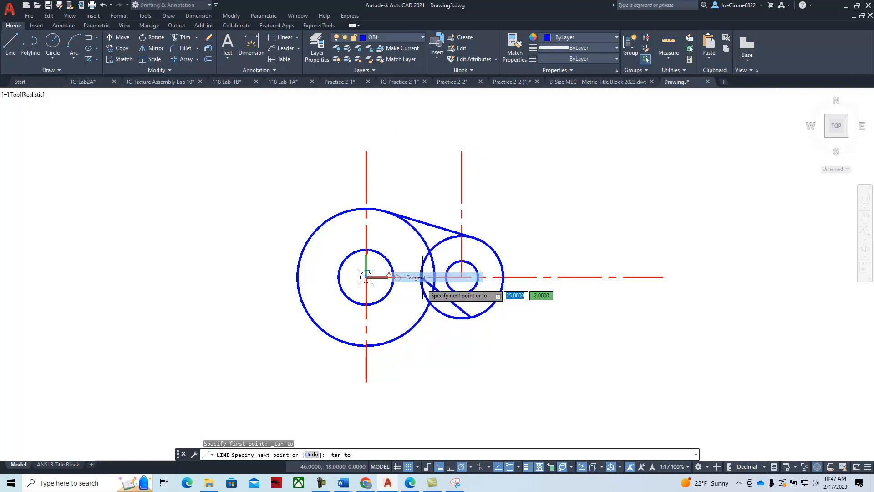
click(390, 341)
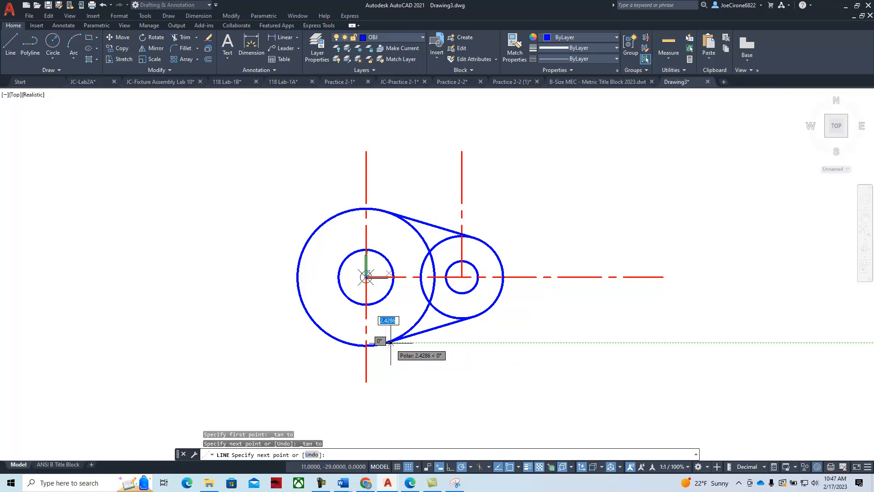
key(Escape)
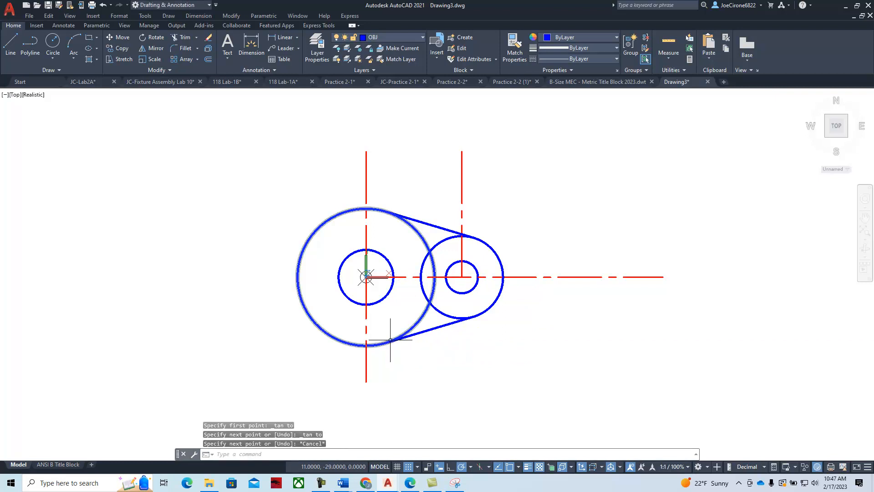
- Trim the 18-radius circle's arc inside the large circle and the overlapping arcs beneath the upper tangent line
mouse_move(445, 318)
middle_down()
mouse_move(494, 292)
mouse_move(568, 300)
middle_up()
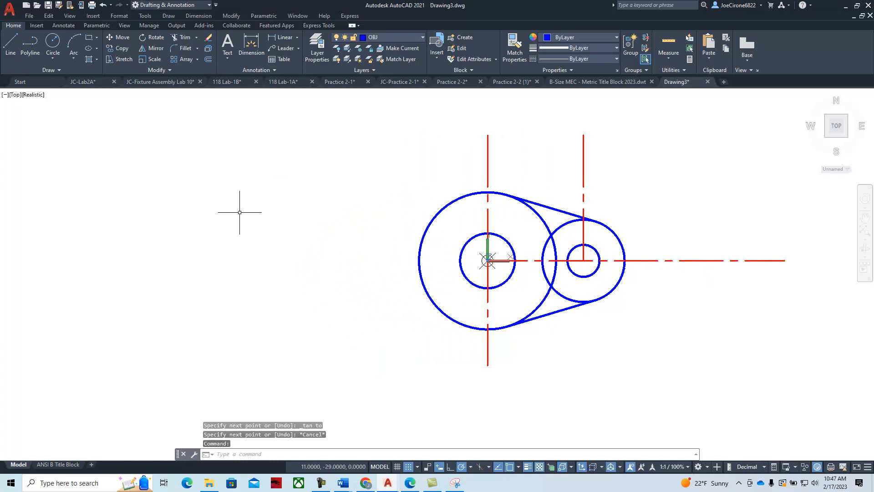
click(180, 36)
click(545, 246)
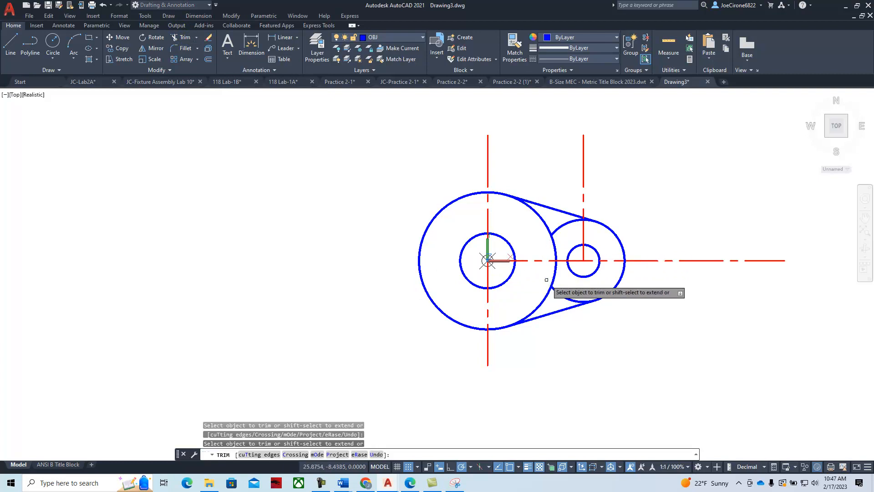
click(546, 222)
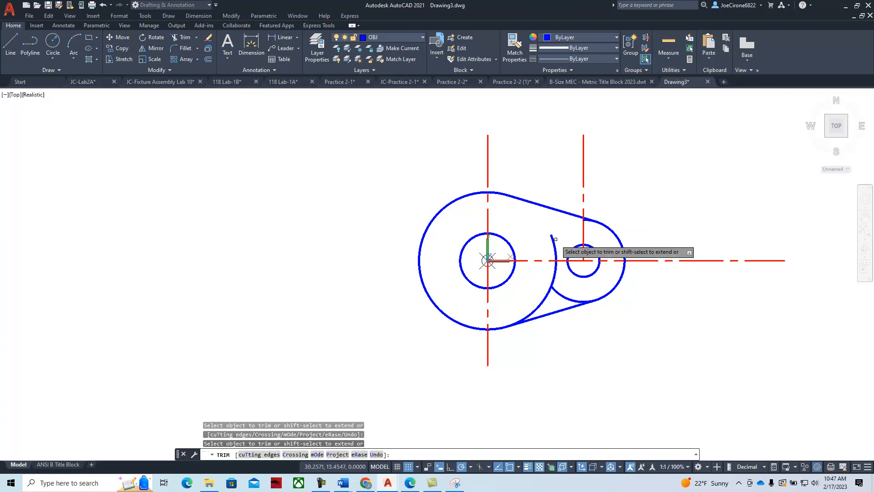
scroll(554, 230, up, 5)
scroll(546, 232, up, 1)
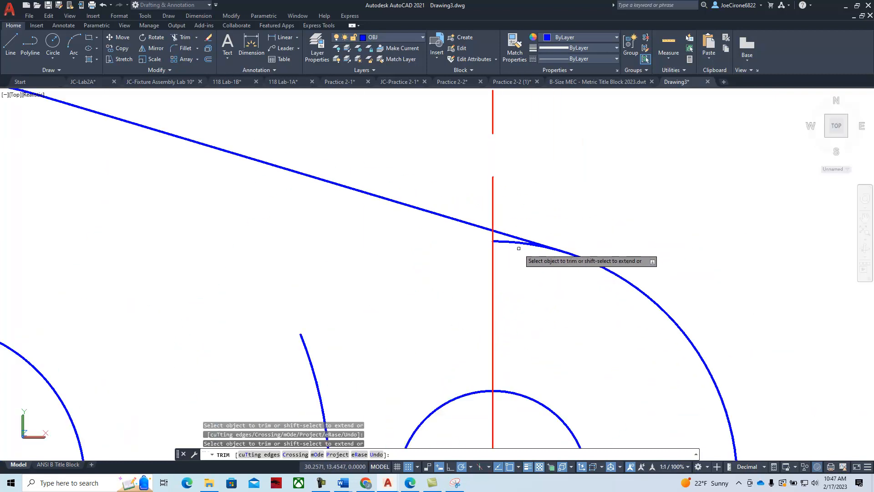
click(504, 241)
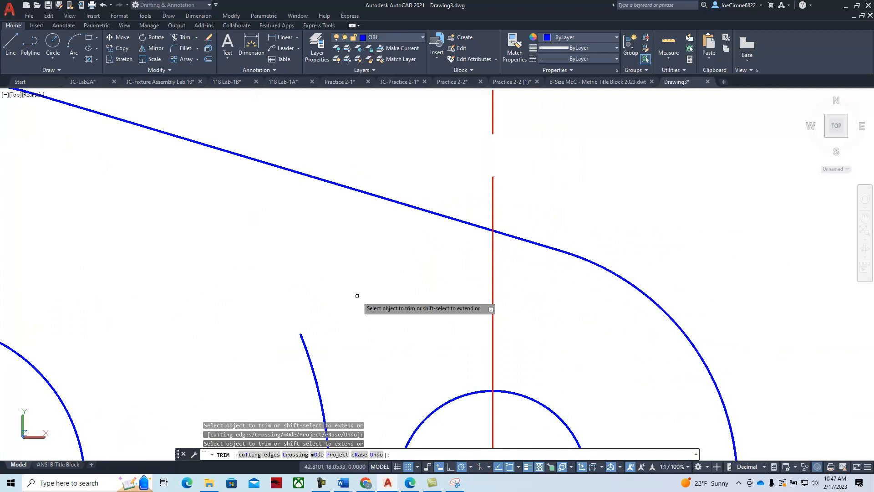
- Trim the large circle's remaining right-hand arc and the small end circle's leftover arc above the lower tangent line
scroll(361, 308, down, 6)
middle_drag(359, 315, 391, 224)
scroll(391, 226, up, 1)
click(386, 243)
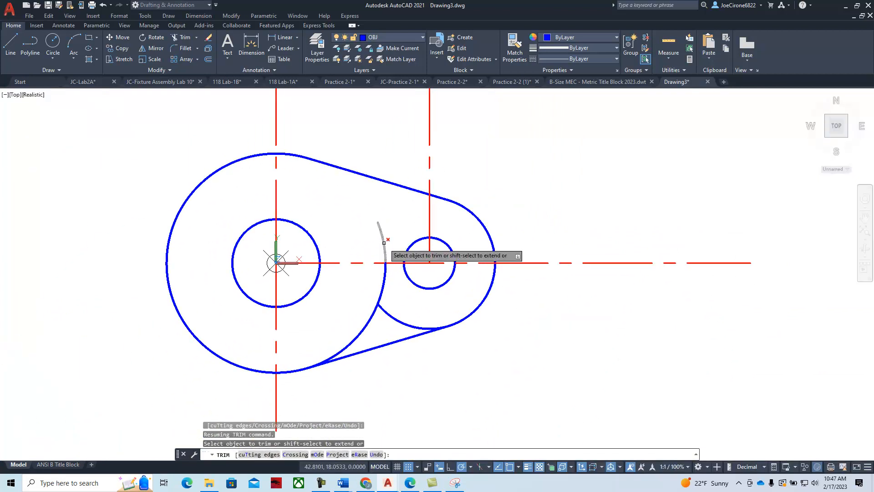
click(388, 266)
click(382, 306)
click(375, 313)
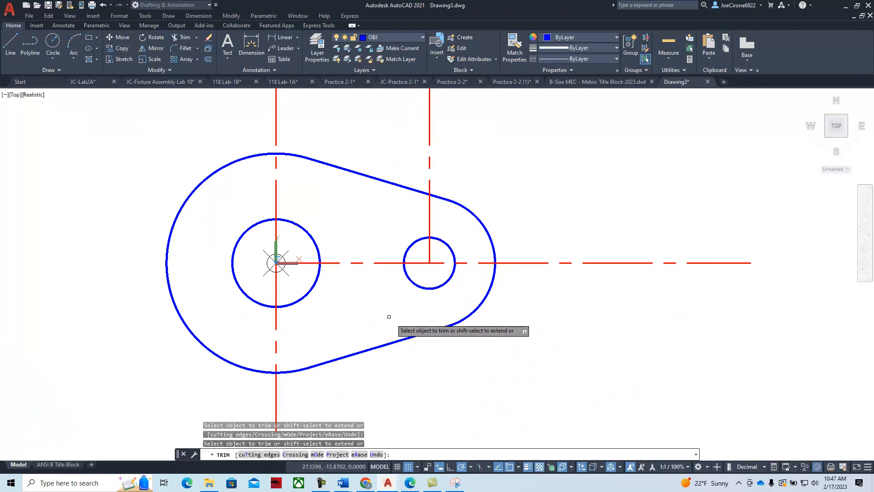
mouse_move(312, 290)
middle_down()
mouse_move(421, 285)
mouse_move(476, 301)
middle_up()
key(Escape)
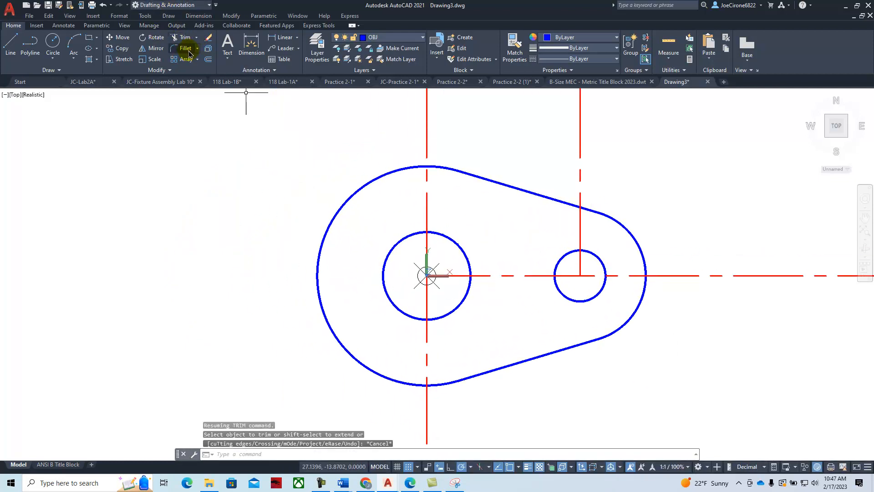
- Mirror the end arc, both tangent lines, the small circle and its centre lines across the large circle's vertical centre line, keeping the source objects
click(153, 48)
click(624, 230)
click(593, 211)
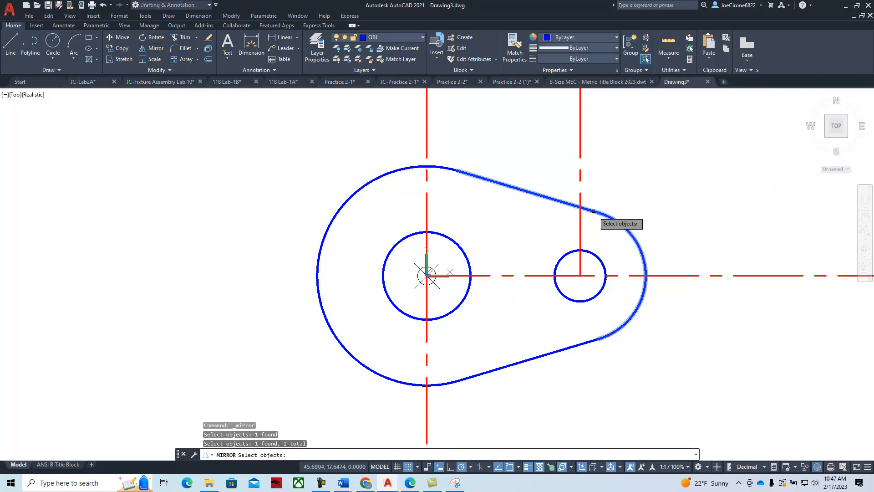
click(548, 340)
click(504, 384)
click(587, 298)
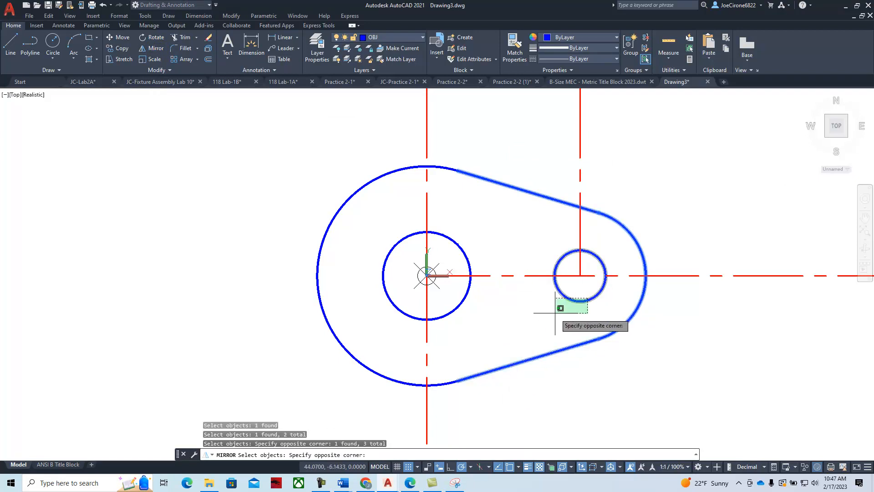
click(524, 339)
click(588, 232)
click(564, 232)
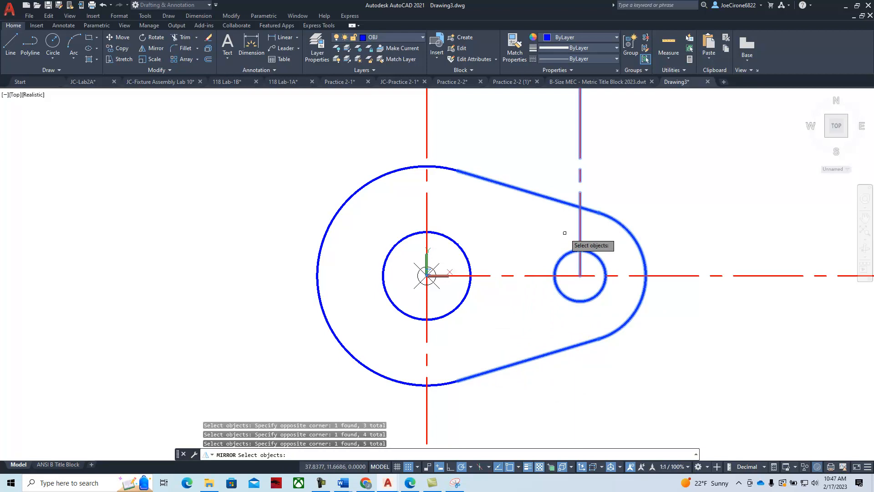
click(520, 273)
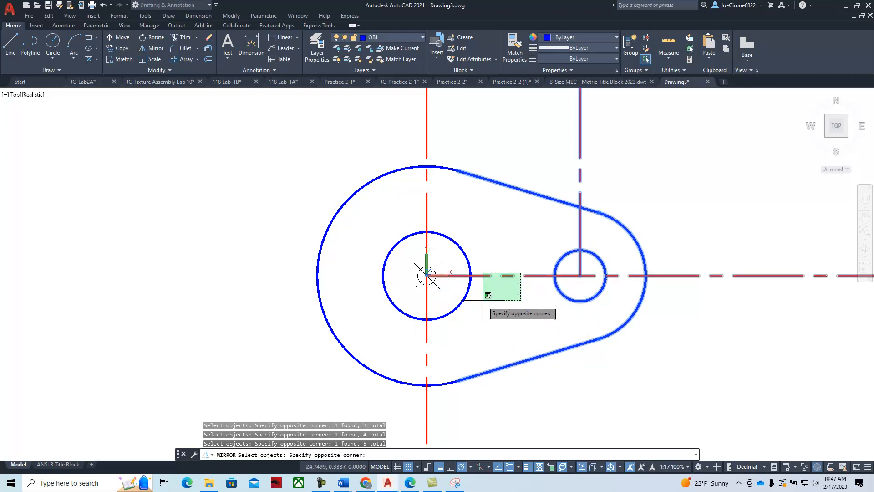
click(489, 322)
scroll(512, 308, down, 3)
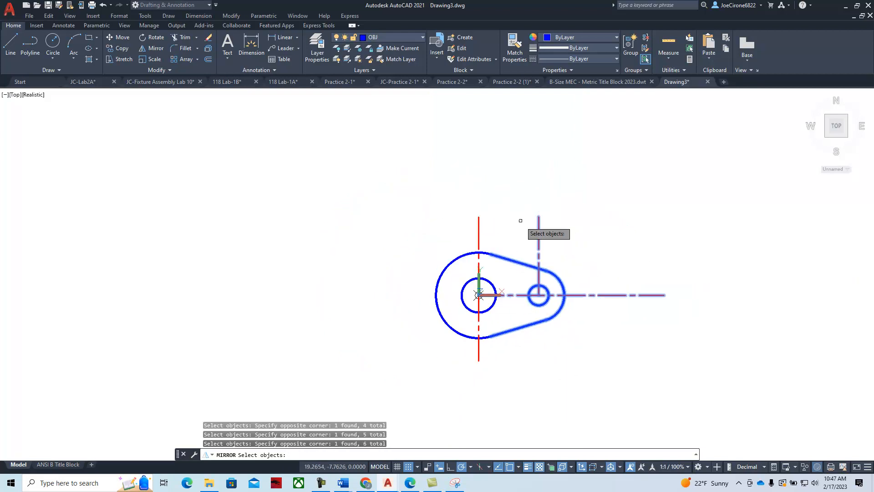
key(Return)
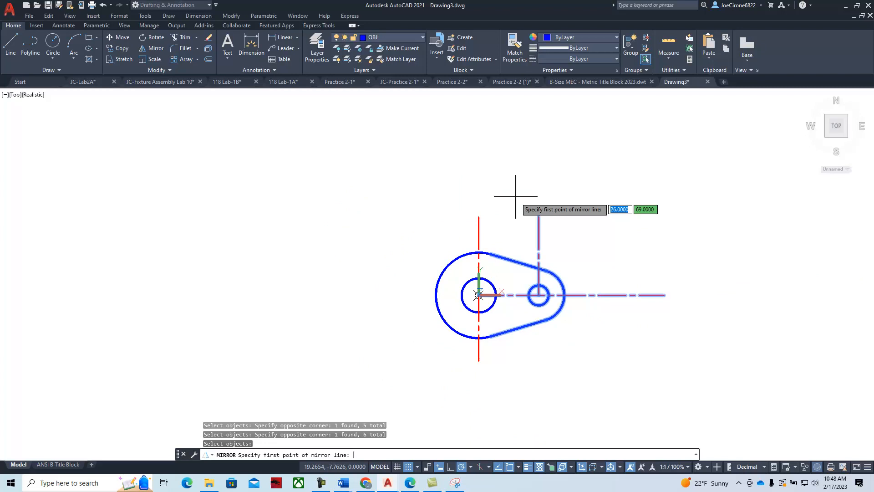
click(478, 218)
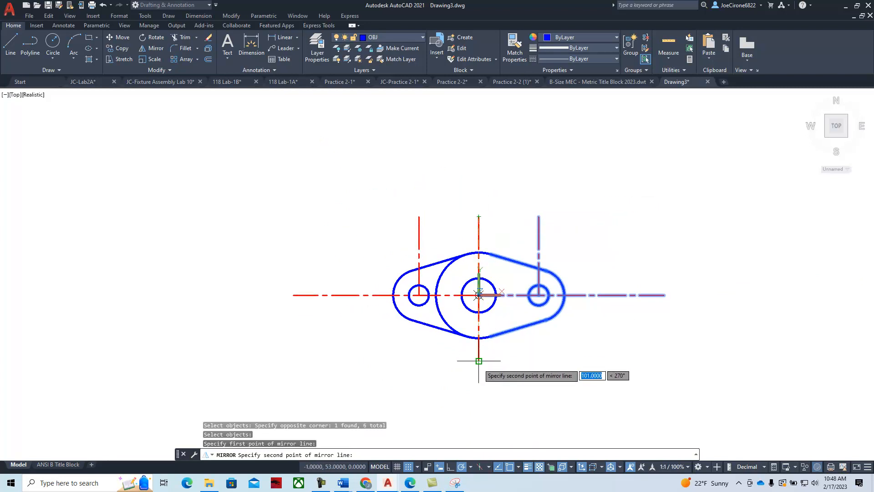
click(479, 363)
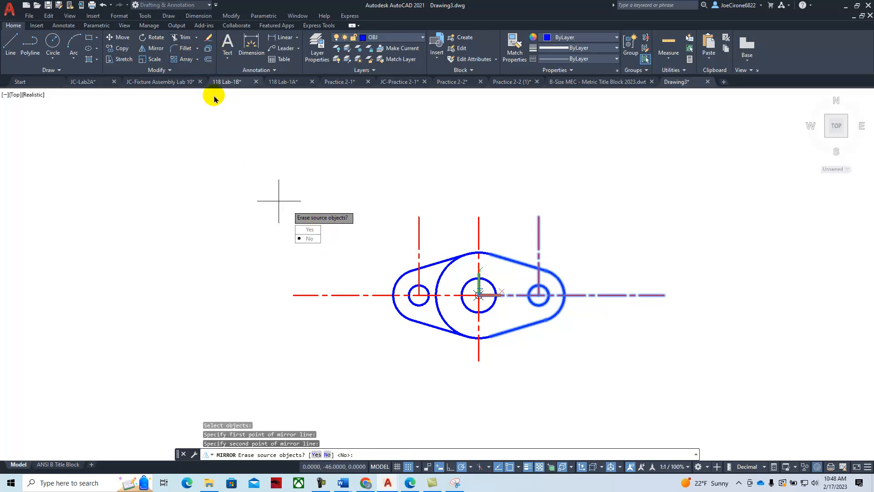
click(313, 240)
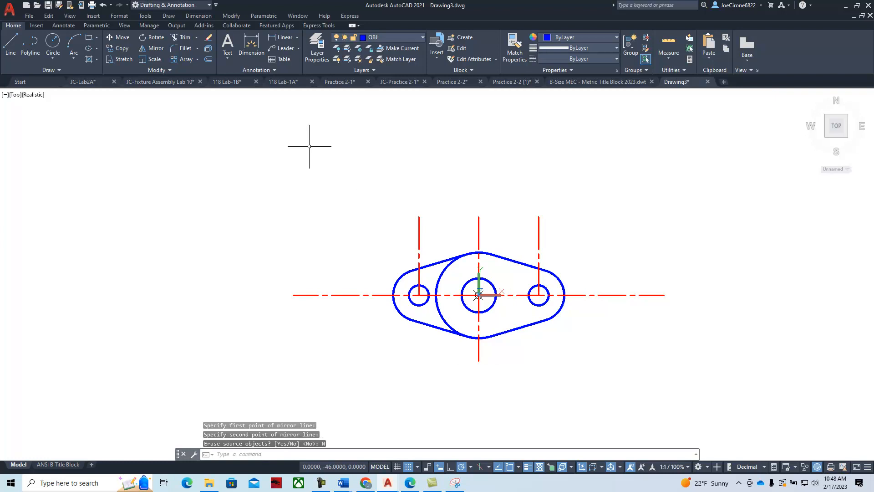
- Trim the large circle's left arc inside the mirrored outline and save the drawing as JC-Lab2 Mechanical in Downloads
click(184, 39)
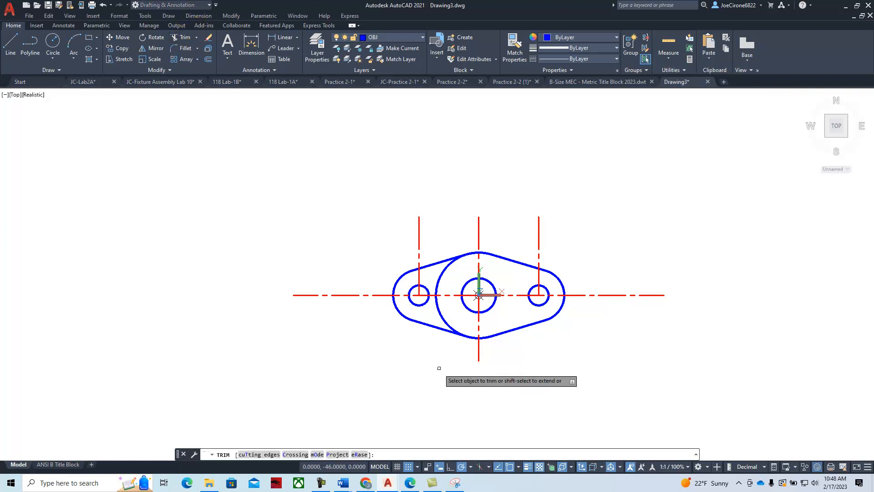
click(440, 270)
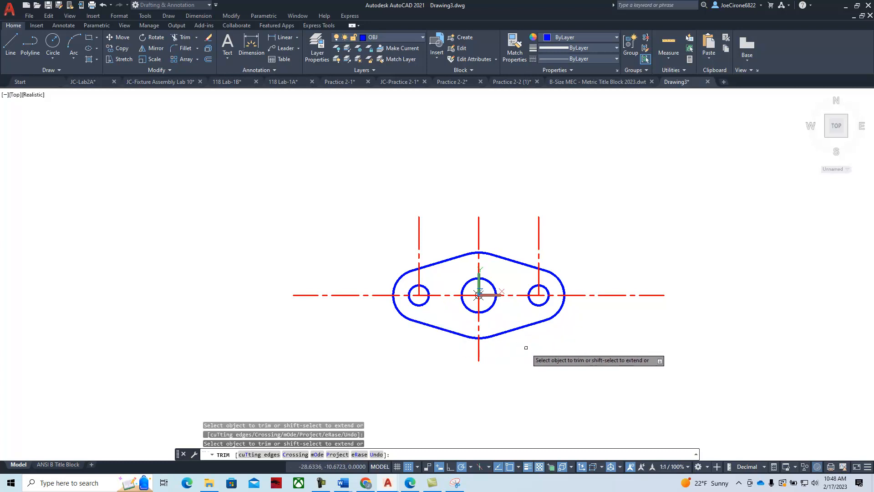
scroll(526, 309, down, 2)
scroll(506, 296, up, 3)
mouse_move(506, 296)
middle_down()
mouse_move(427, 245)
mouse_move(405, 248)
middle_up()
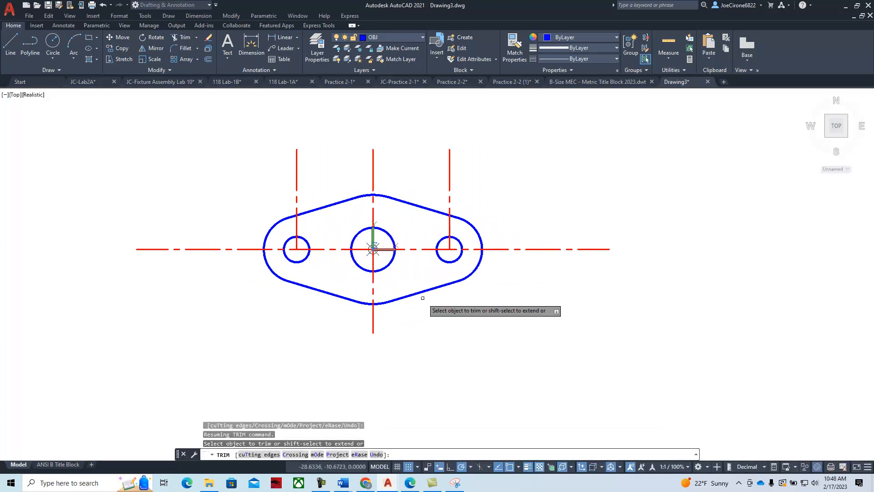
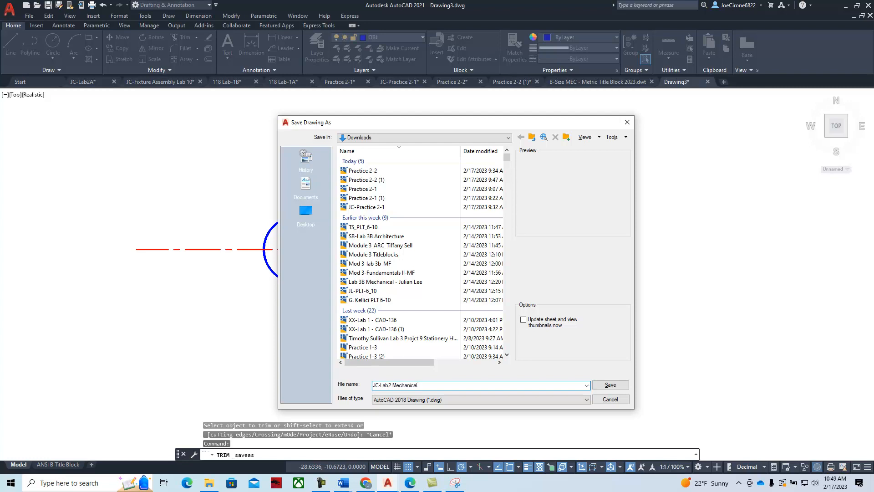
key(Return)
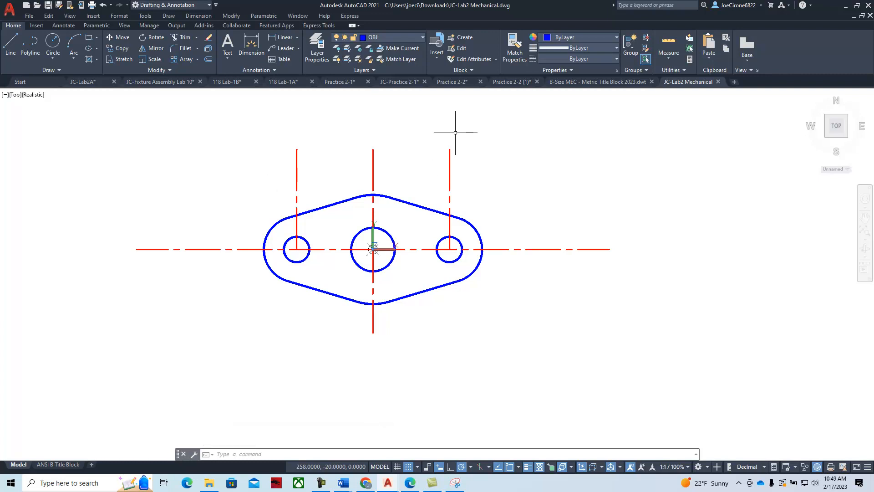
- Delete the vertical centre lines through the two small end circles
click(477, 150)
click(417, 185)
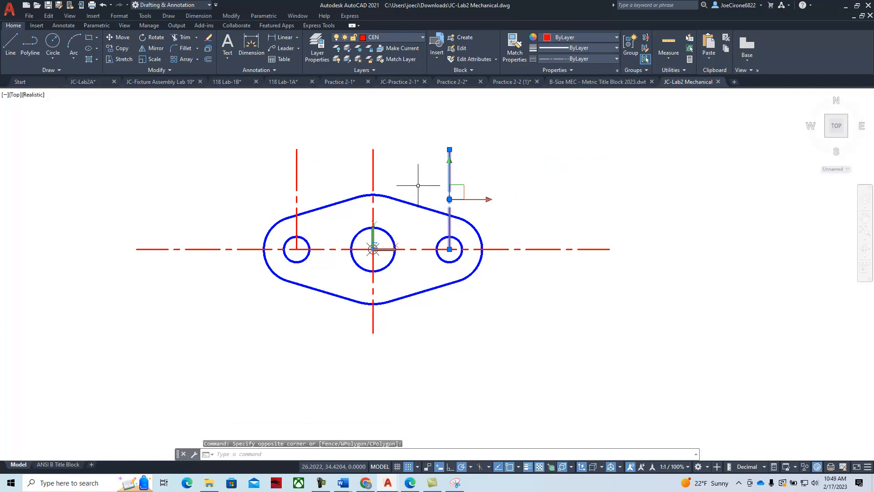
key(Delete)
click(309, 153)
click(261, 185)
key(Delete)
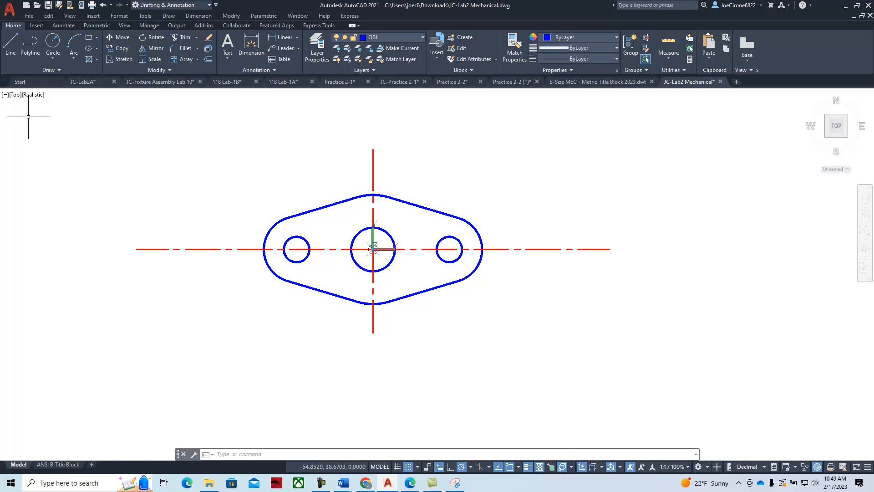
- Set the model view to SE Isometric, with the whole profile in view
click(15, 95)
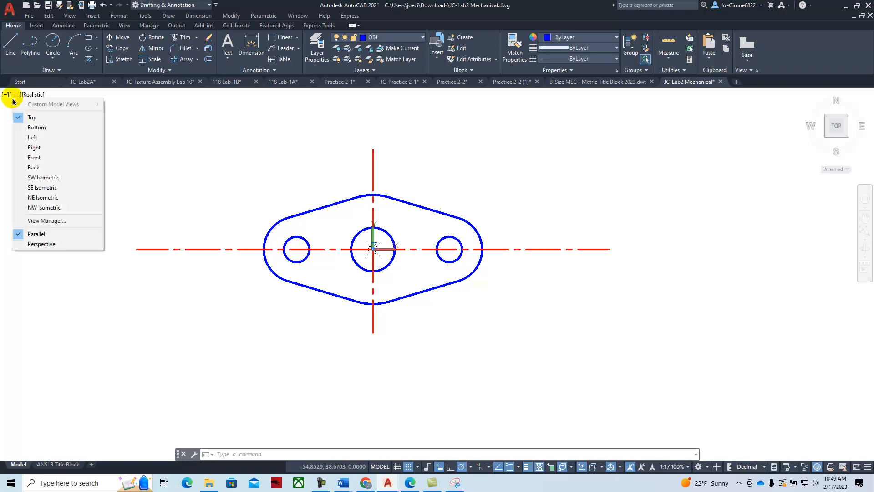
click(45, 191)
middle_drag(140, 146, 351, 275)
scroll(352, 275, up, 8)
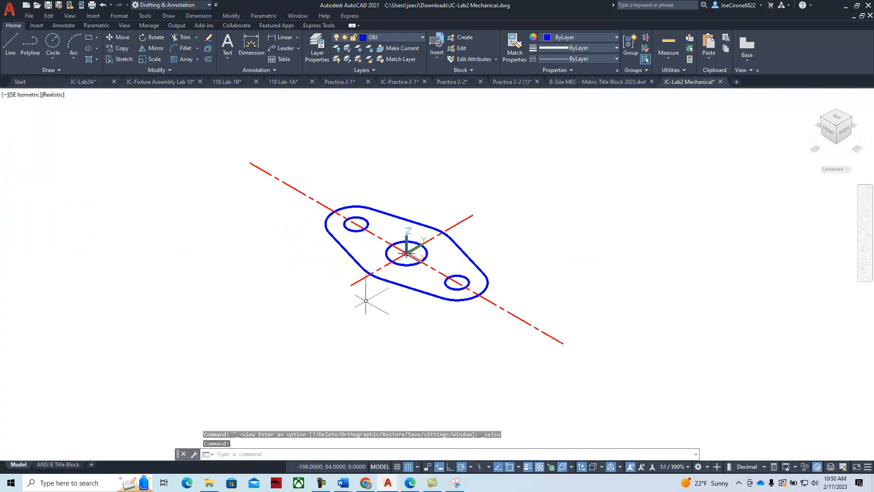
scroll(406, 276, down, 2)
middle_drag(406, 277, 336, 270)
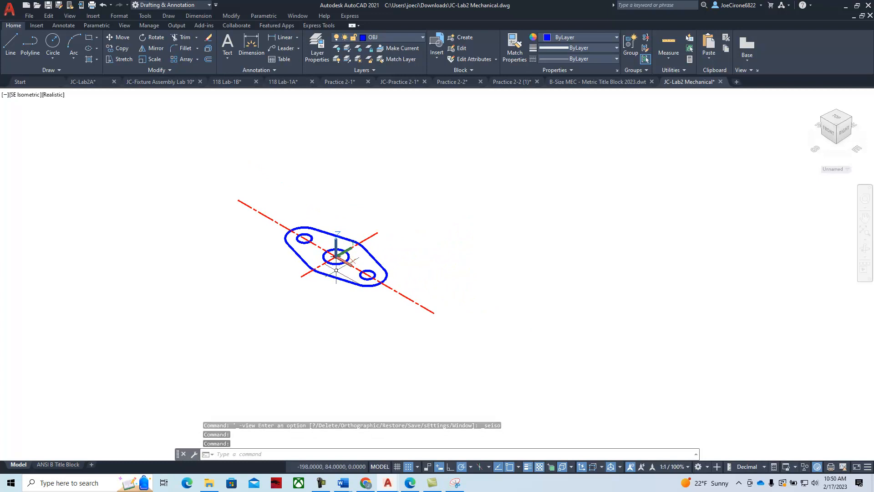
scroll(336, 257, up, 2)
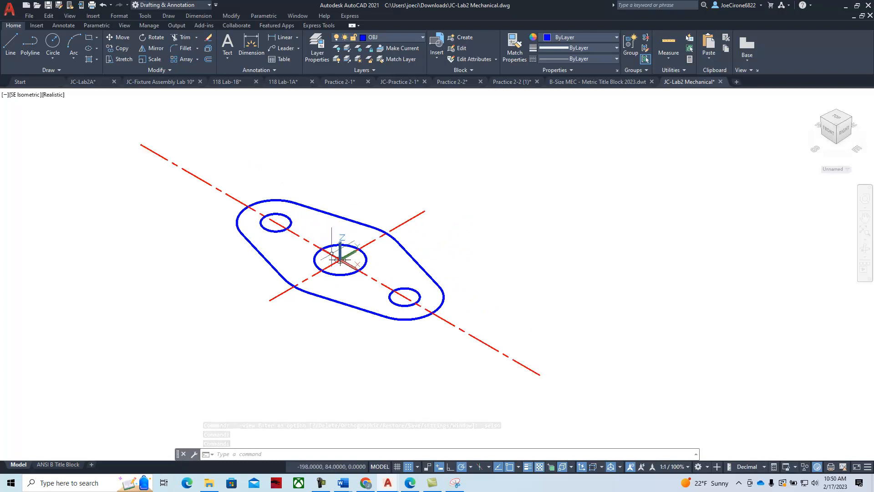
- Copy the whole profile with its centre lines from base point about -83, -49 to about 115, 446, clear of the original
click(120, 49)
click(198, 122)
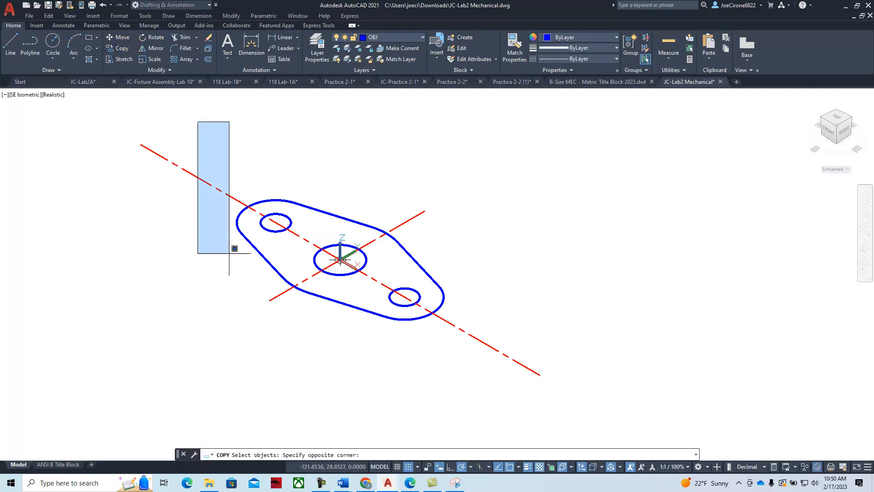
click(508, 389)
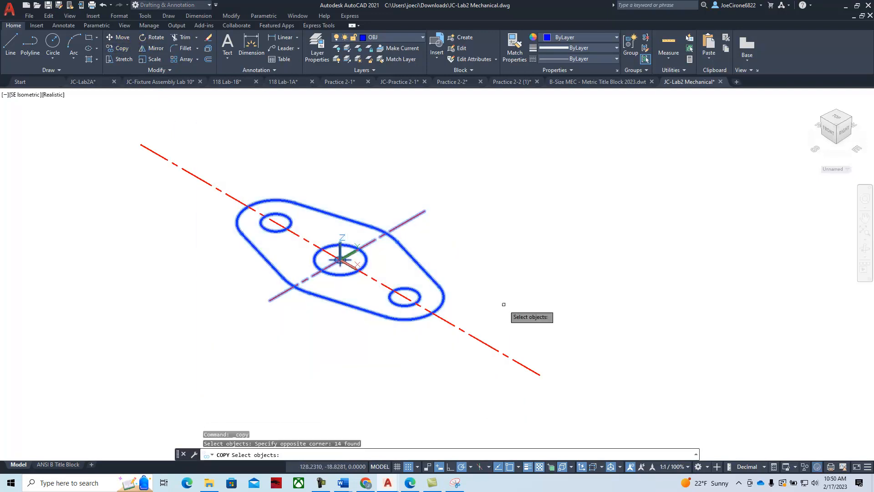
click(506, 321)
click(465, 367)
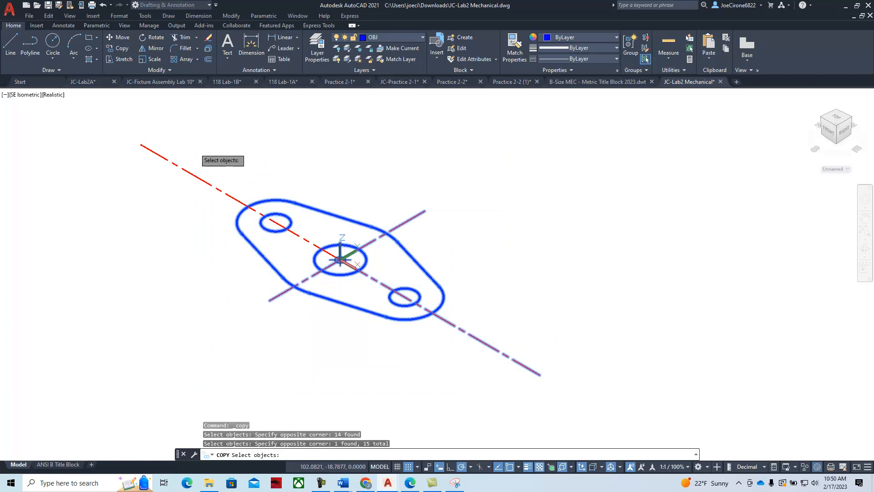
click(207, 143)
click(125, 194)
key(Return)
click(138, 230)
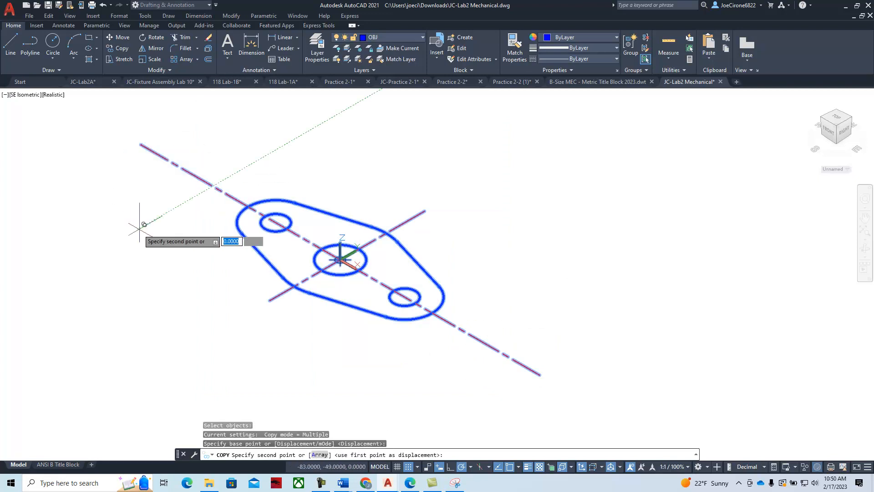
scroll(503, 209, down, 5)
middle_drag(503, 223, 359, 260)
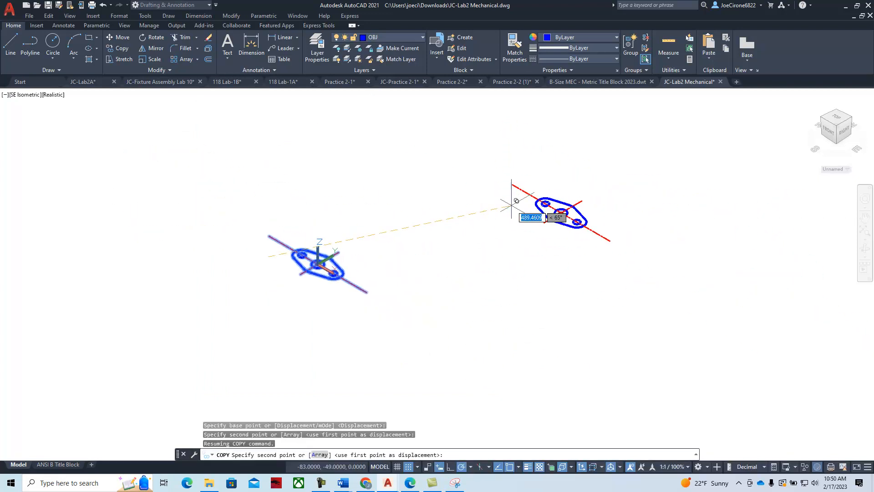
click(530, 194)
key(Escape)
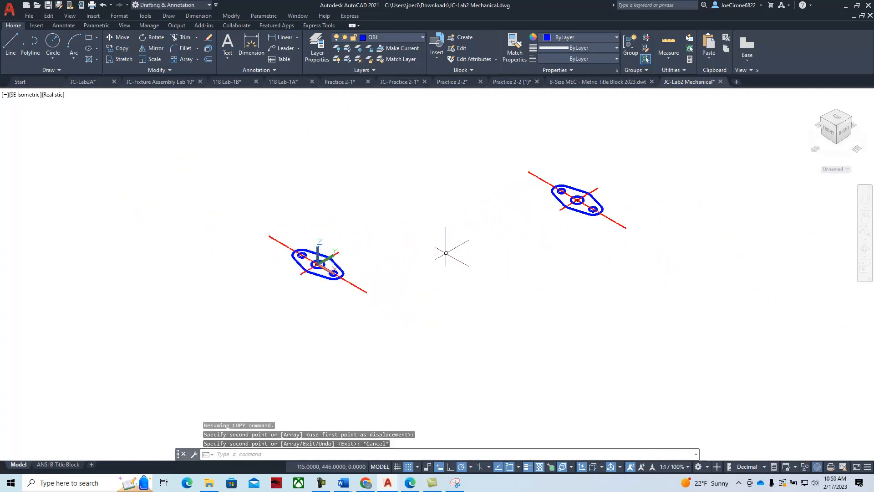
middle_drag(549, 216, 426, 253)
scroll(475, 223, up, 8)
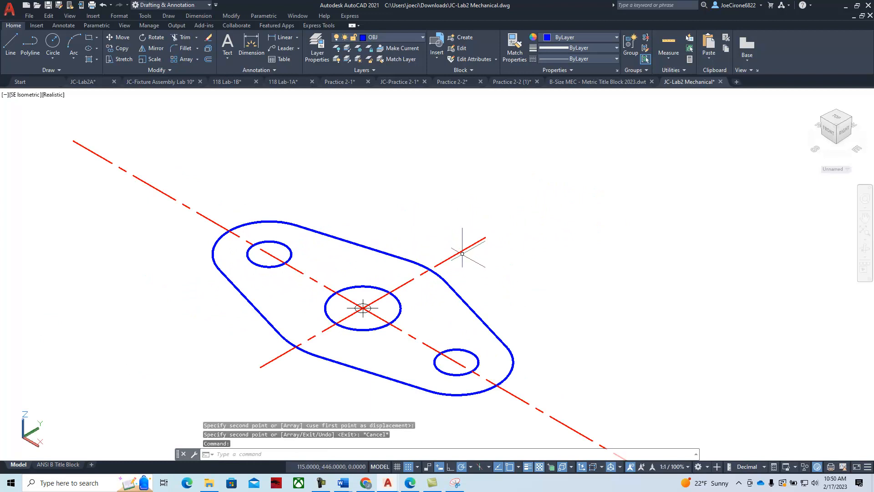
- Try deleting two half centre lines of the copied profile, and undo the deletions
click(461, 251)
key(Delete)
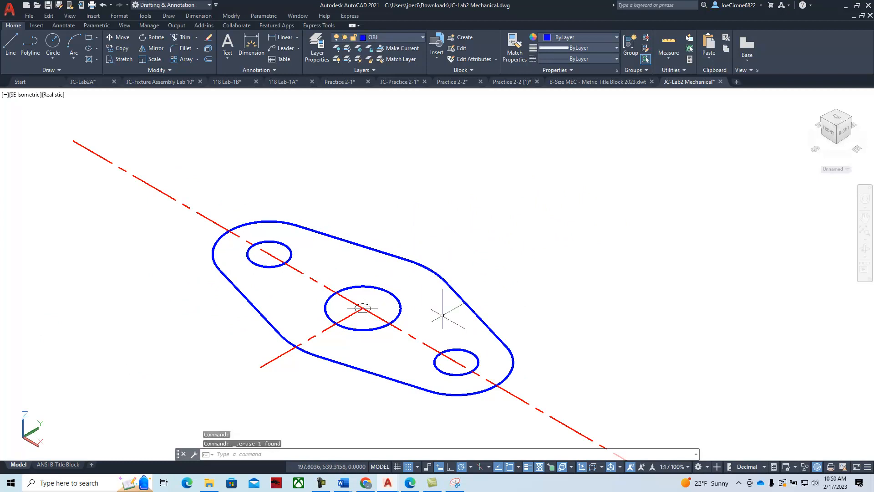
click(409, 343)
click(390, 356)
click(418, 325)
click(391, 360)
key(Delete)
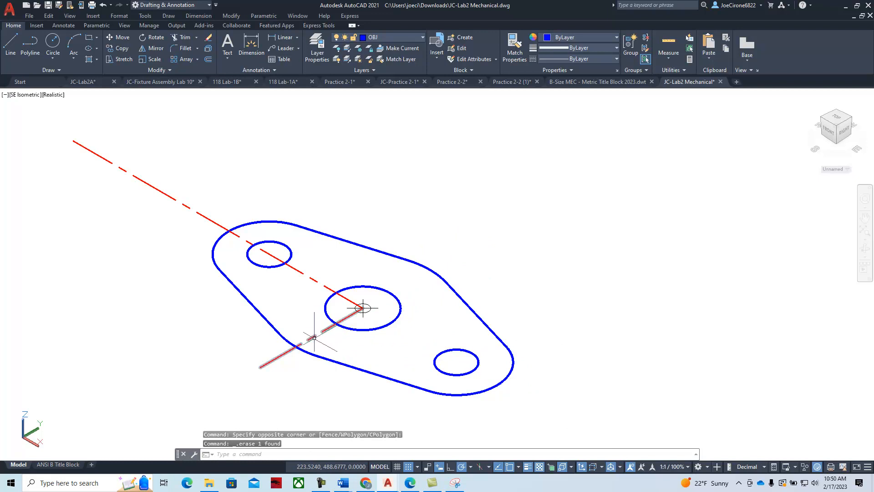
key(Escape)
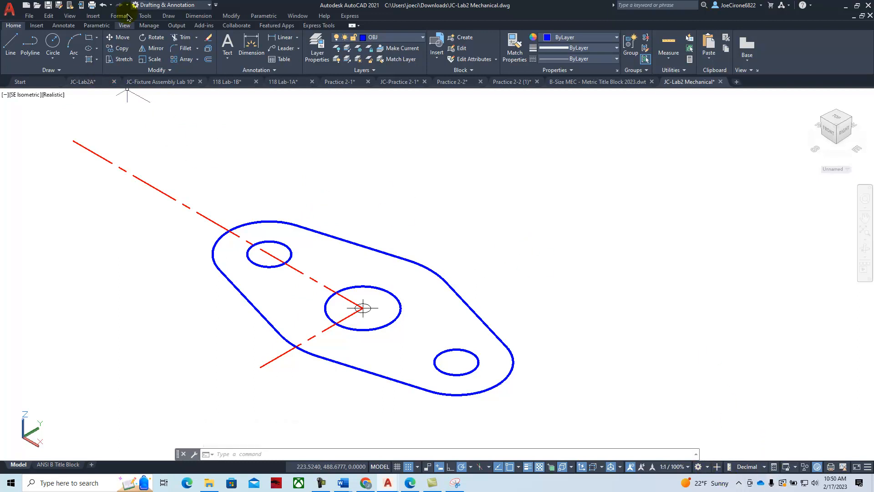
click(104, 9)
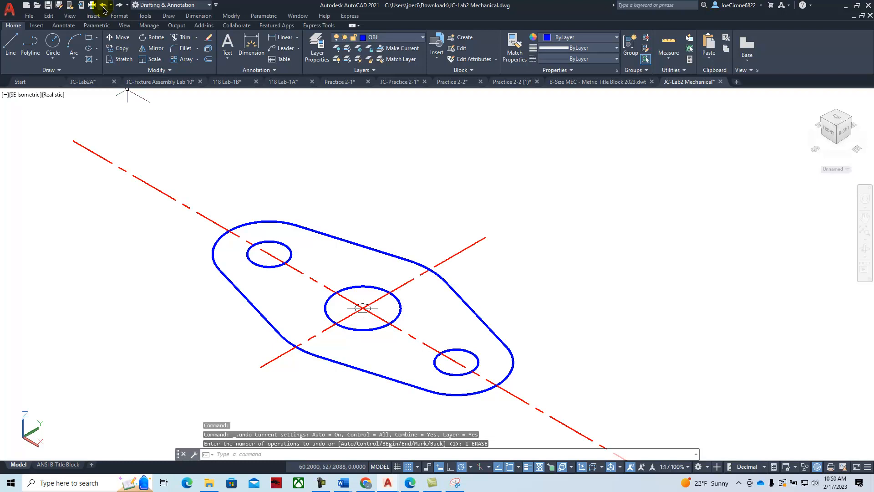
- Switch the workspace to 3D Modeling
click(707, 469)
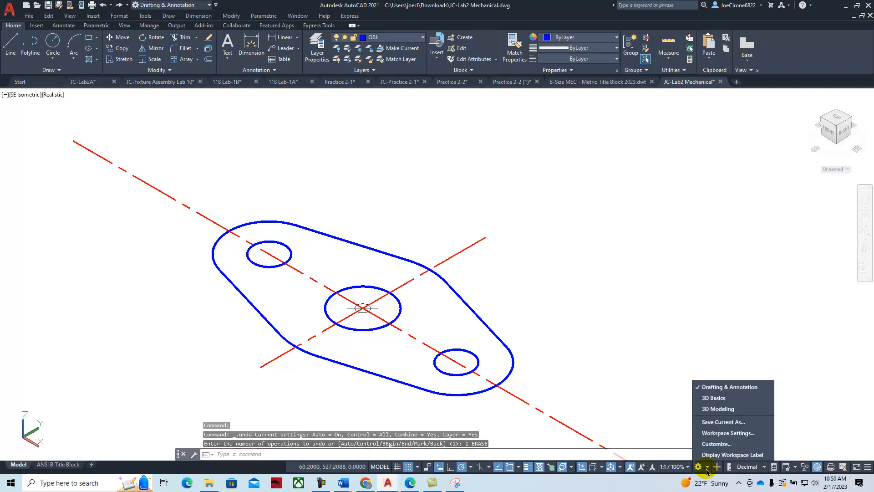
click(712, 410)
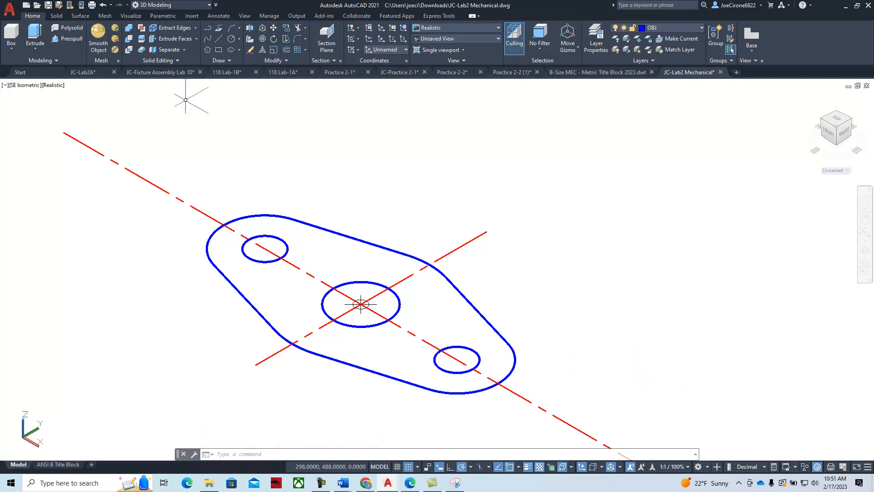
click(59, 45)
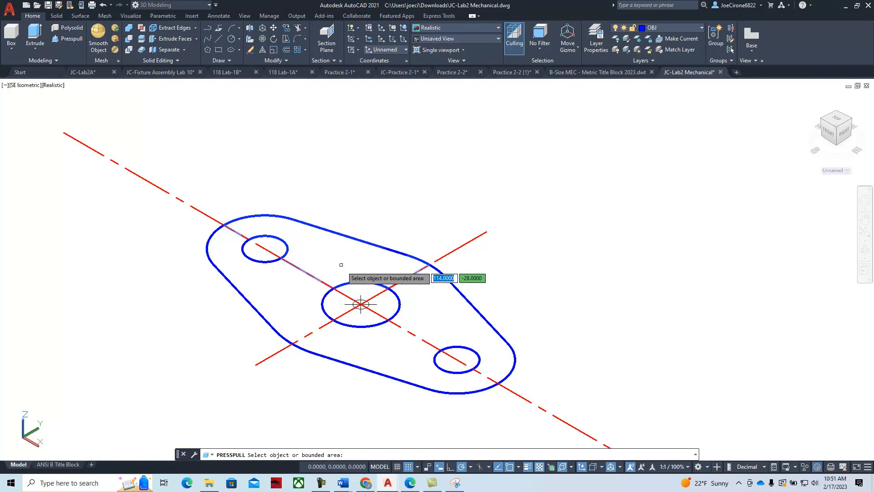
click(341, 262)
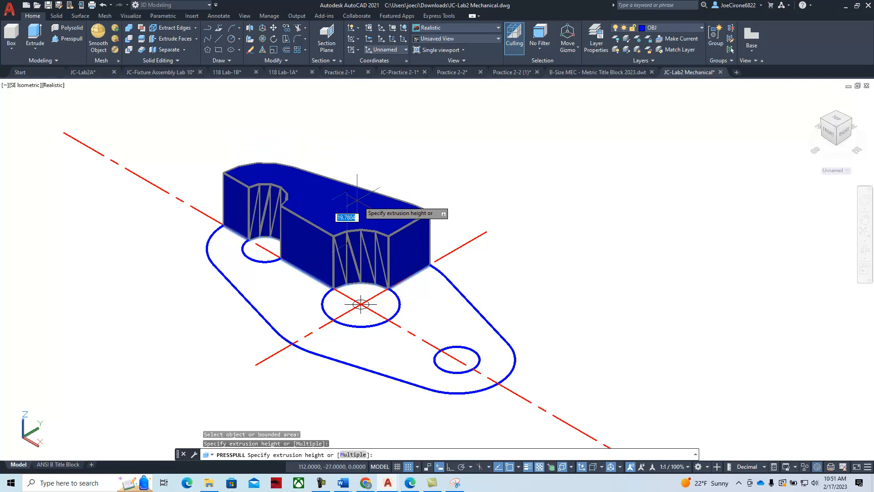
key(Escape)
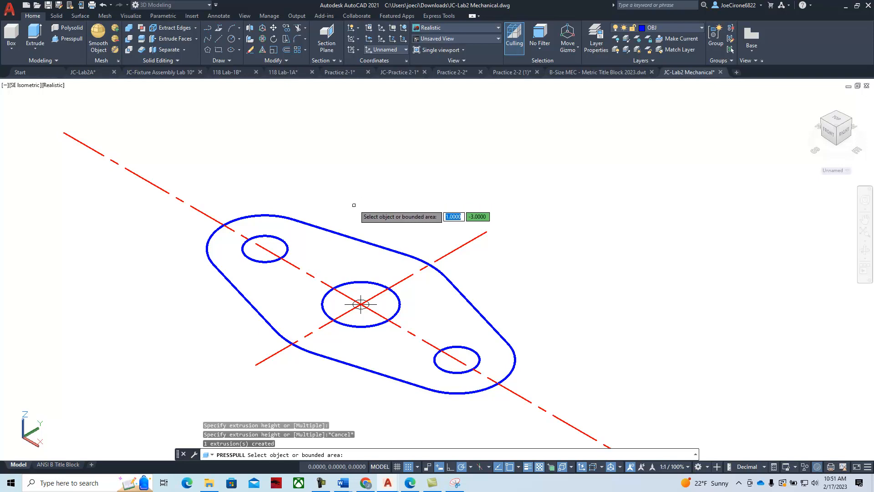
key(Return)
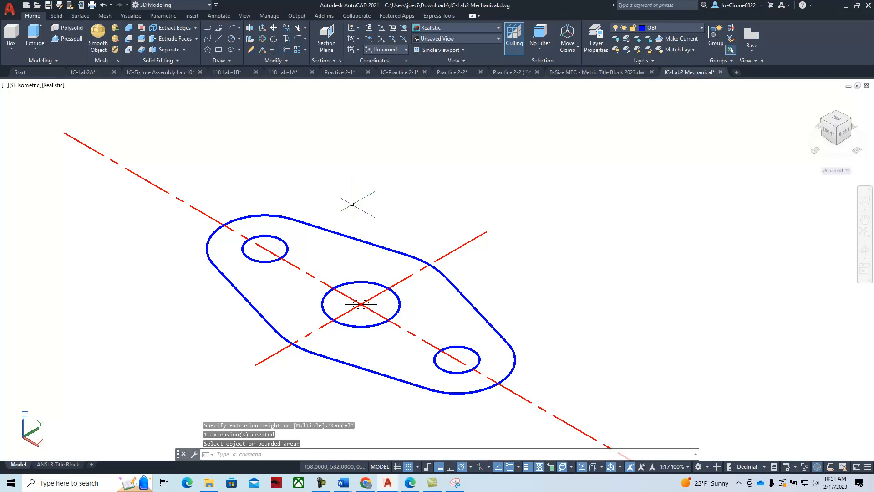
- Delete all four centre-line segments that cross the copied profile, keeping only its outline and circles
click(308, 273)
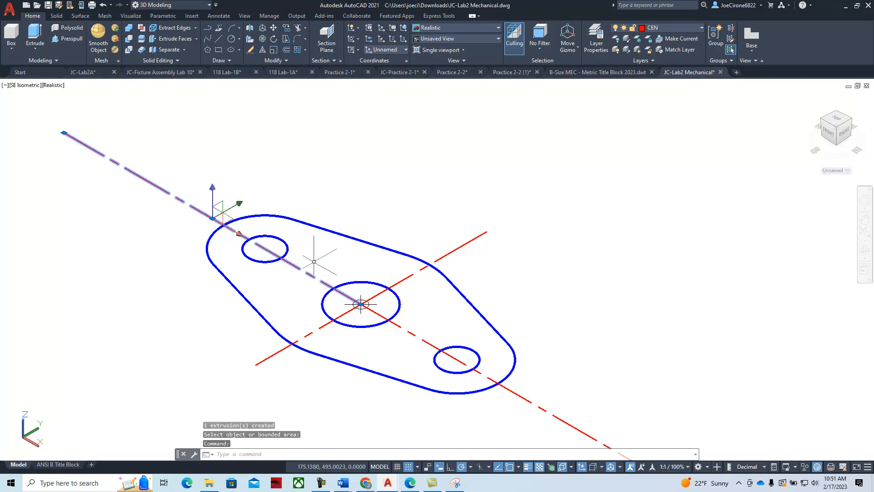
key(Delete)
click(404, 285)
key(Delete)
click(407, 330)
key(Delete)
click(312, 330)
key(Delete)
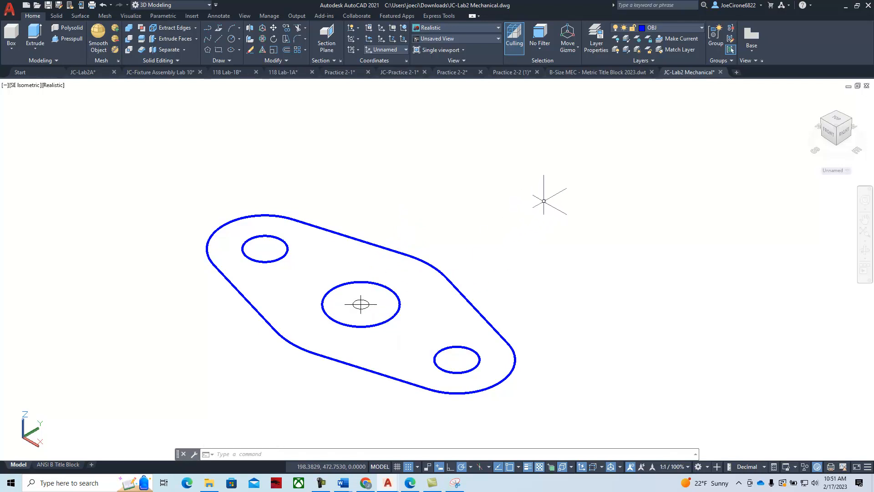
- Try a Presspull of the area between the outline and the three holes to a height of 12, and undo it
click(66, 38)
click(361, 303)
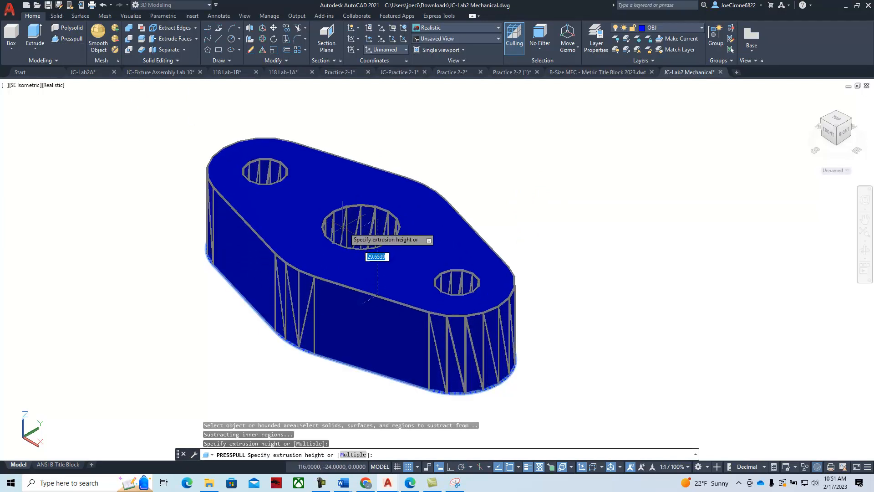
click(339, 249)
text(12)
key(Return)
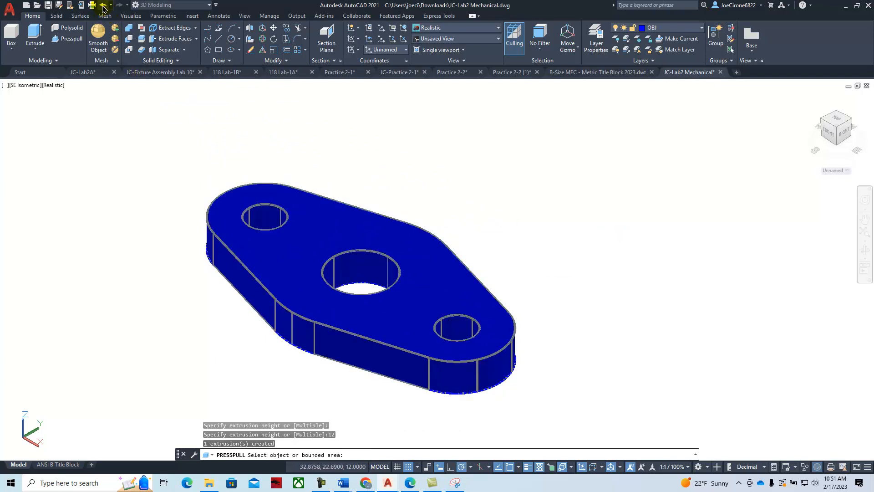
click(103, 6)
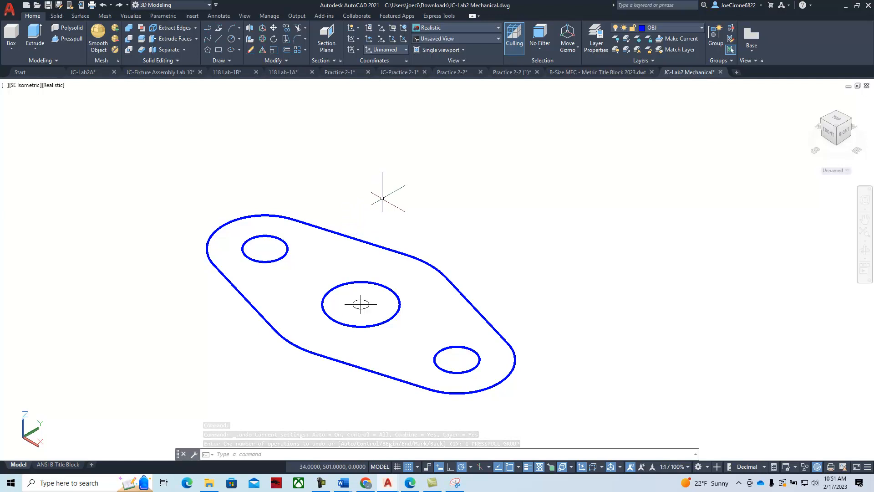
- Create a layer named 3D with index color 150 and make it the current layer
click(593, 45)
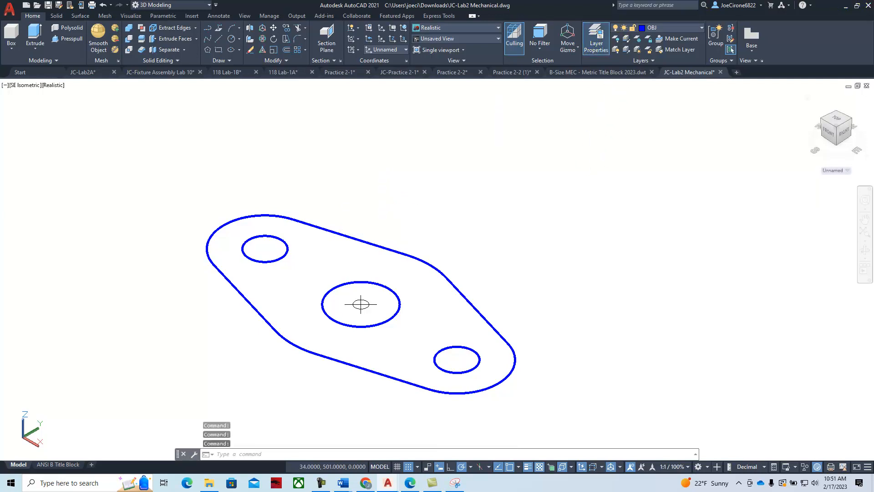
drag(131, 201, 166, 220)
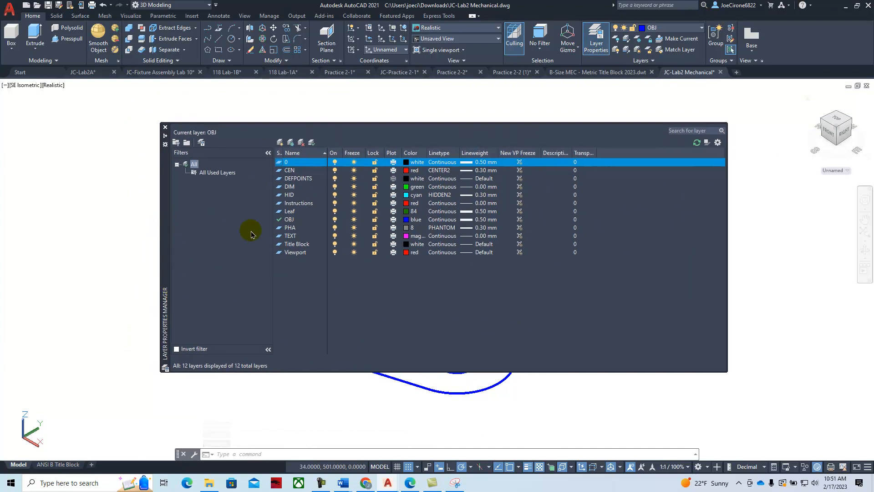
click(280, 142)
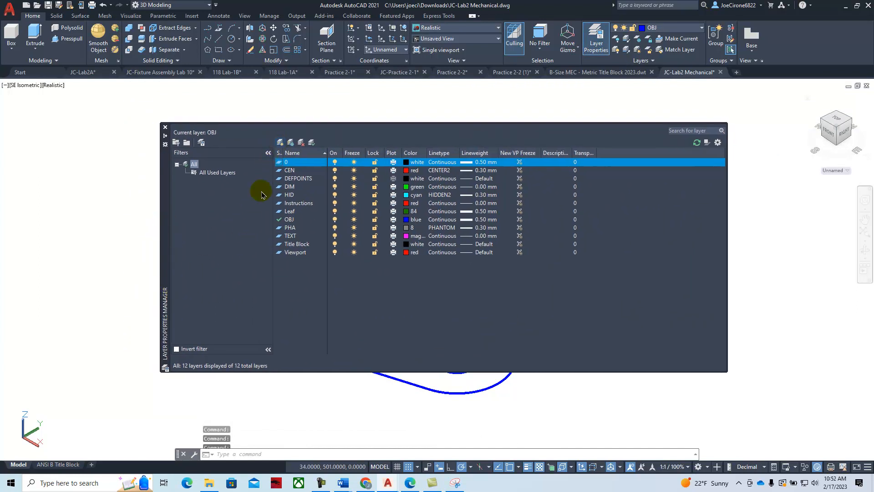
text(3D)
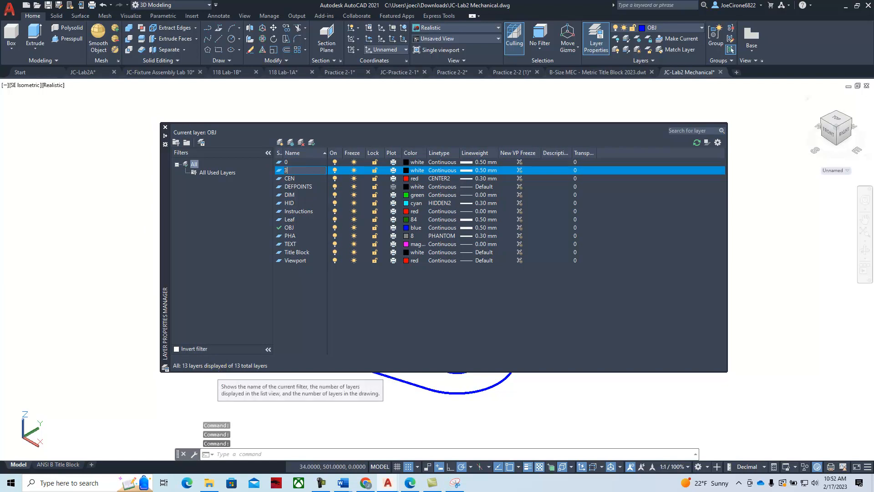
click(407, 170)
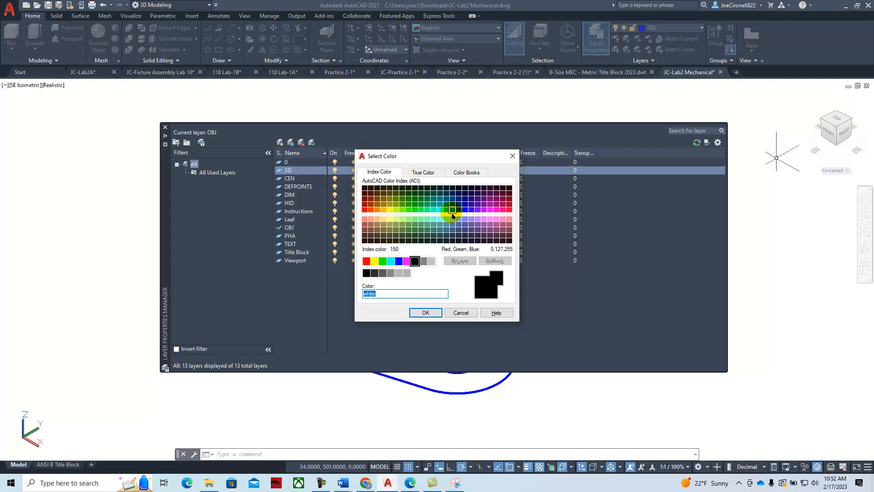
click(453, 206)
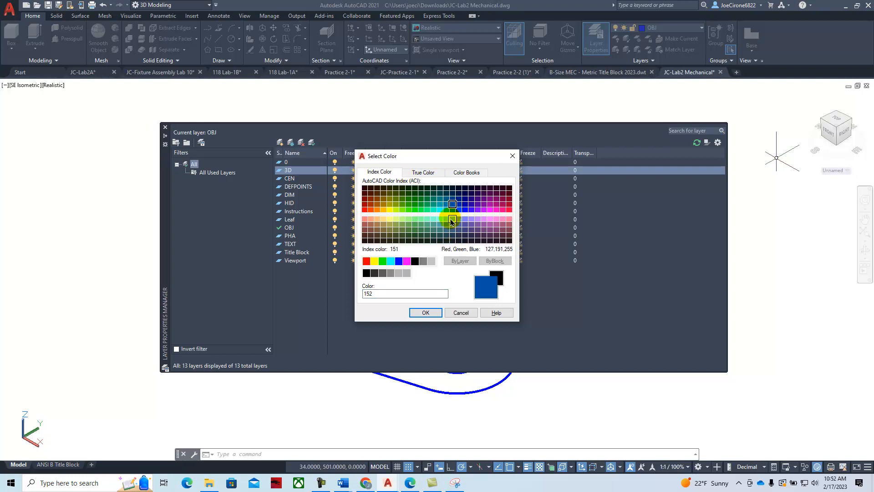
click(452, 209)
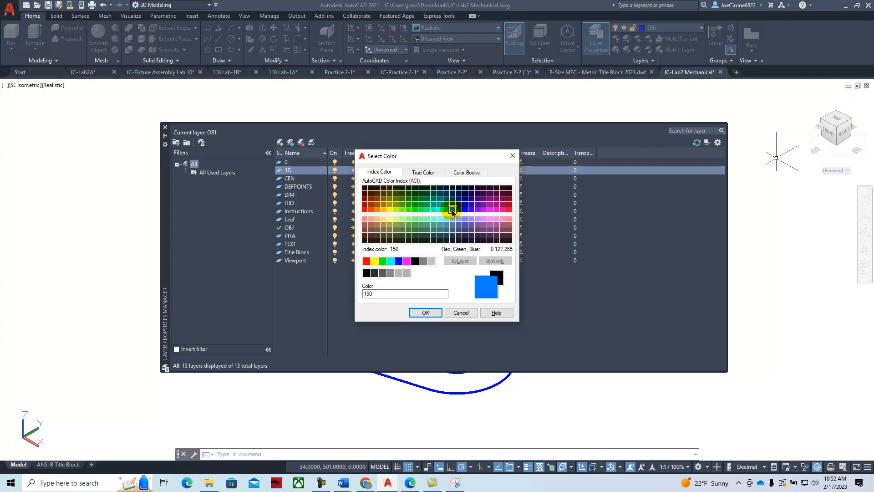
click(425, 312)
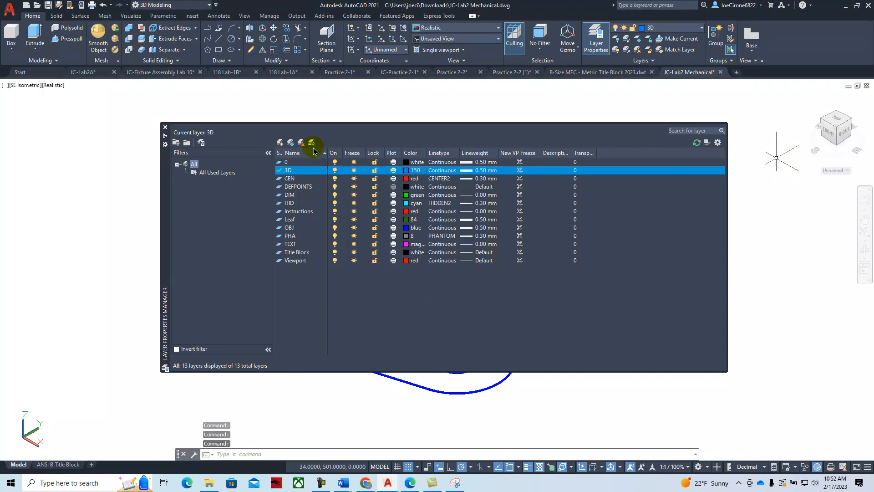
click(166, 127)
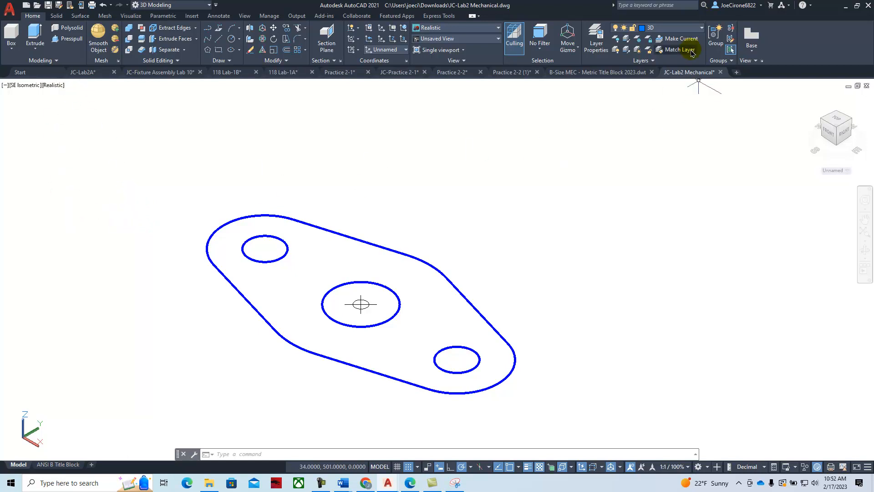
- Extrude only the outline's upper straight edge upward to a height of about 26.57
click(36, 36)
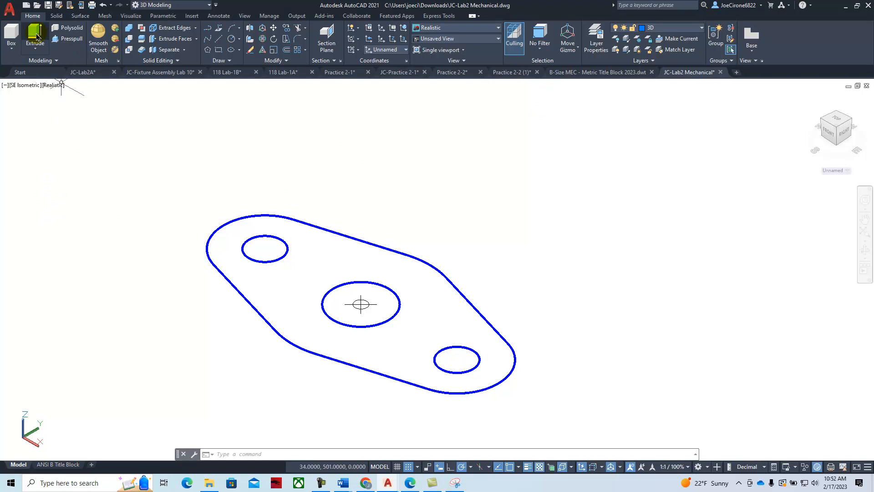
click(316, 226)
click(311, 237)
key(Return)
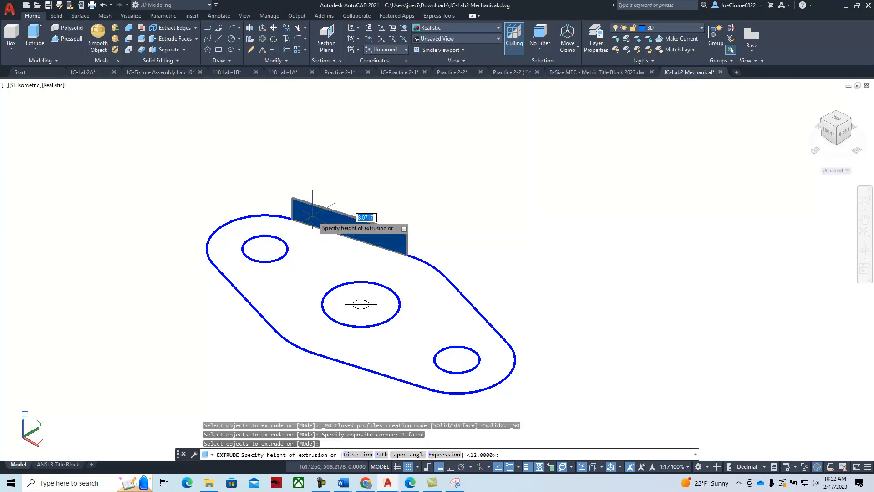
click(315, 167)
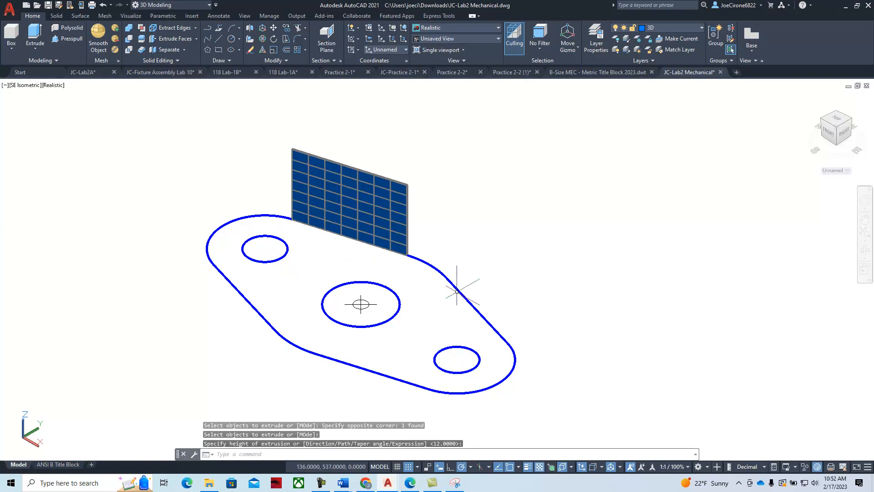
- Extrude the arc adjoining the upper straight edge up to the top of the flat surface
right_click(451, 217)
click(459, 222)
click(439, 265)
key(Return)
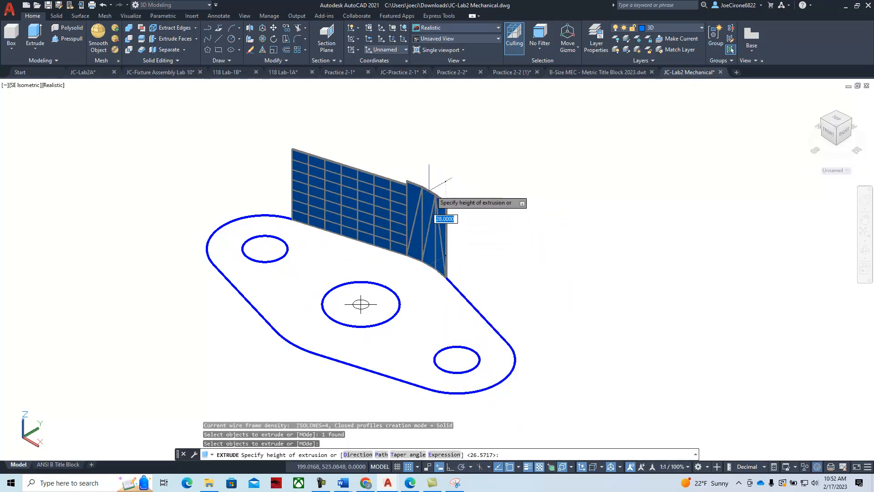
click(406, 185)
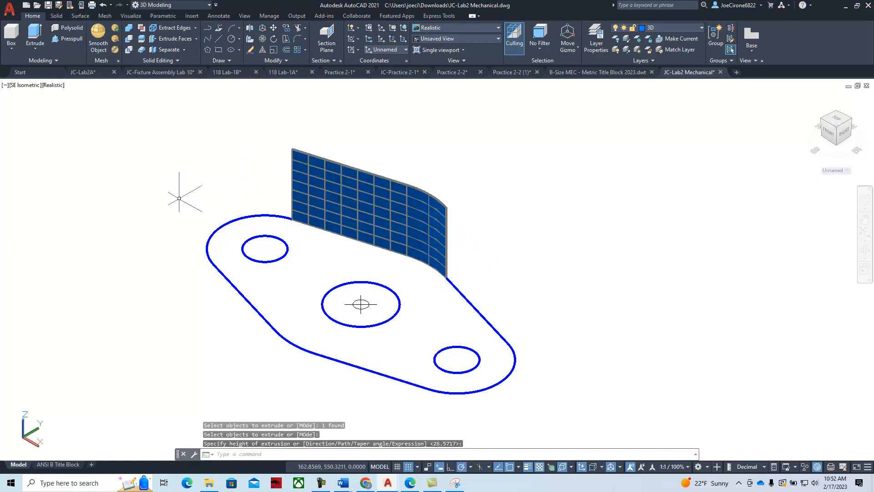
- Inspect the quick properties of the flat extruded surface
click(348, 195)
right_click(472, 183)
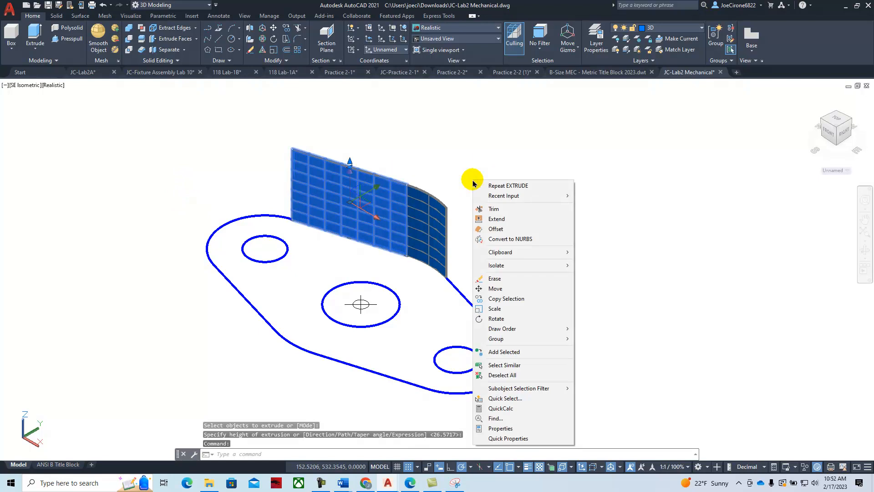
click(517, 439)
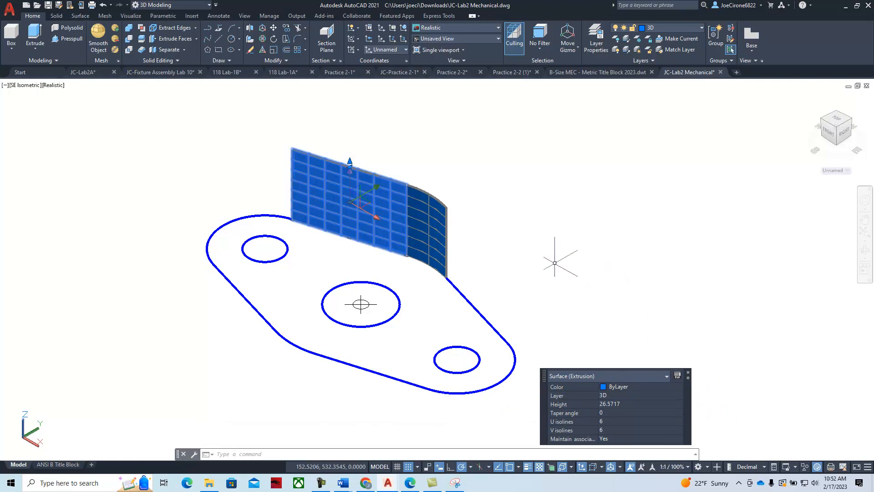
key(Escape)
- Delete the curved and flat surfaces extruded from the outline
click(431, 210)
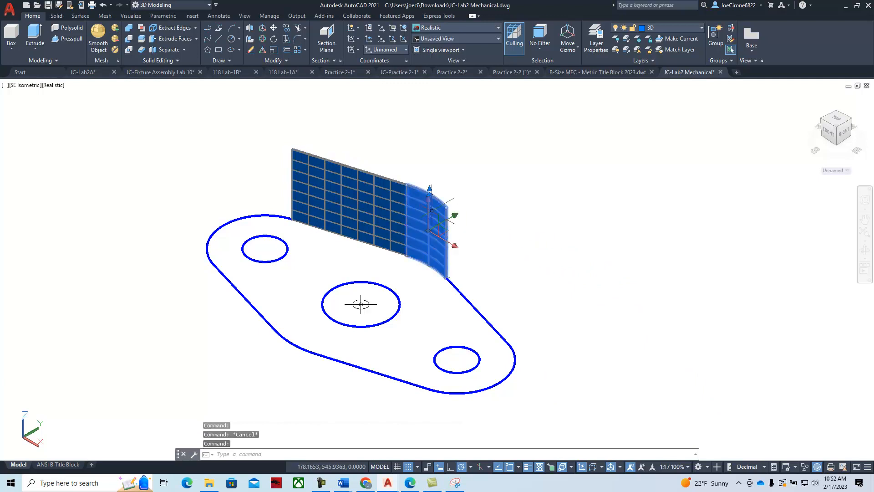
key(Delete)
click(393, 181)
key(Delete)
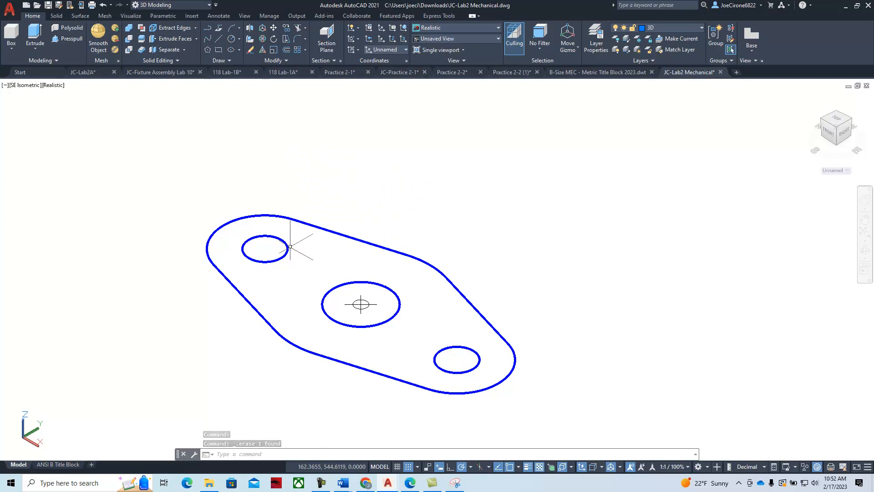
- Extrude the small hole circle near the outline's upper-left end upward to a height of 21
mouse_move(287, 248)
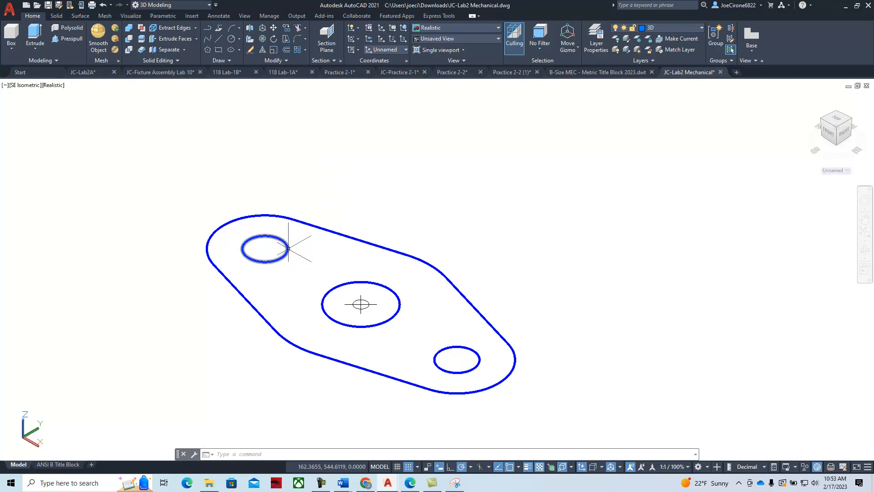
click(32, 36)
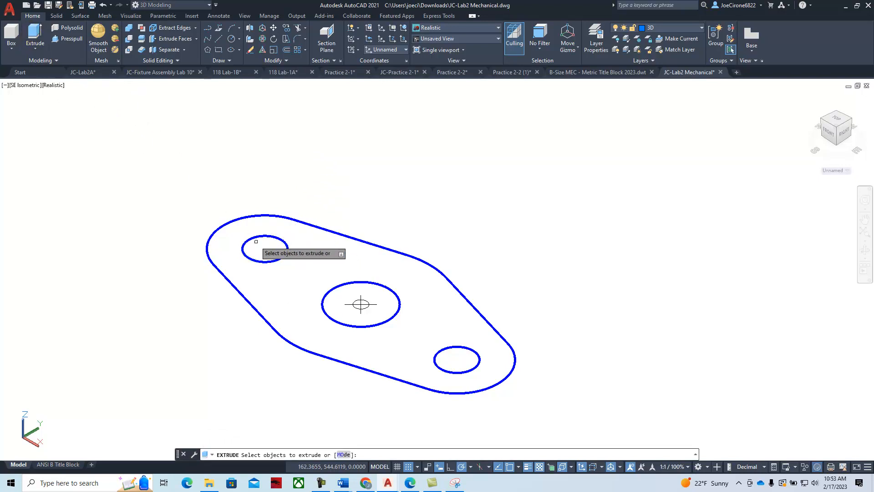
click(253, 236)
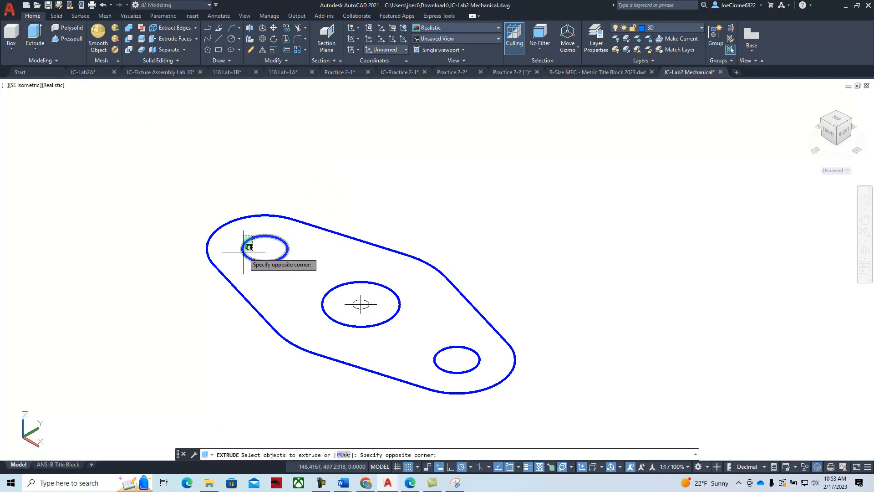
click(248, 246)
right_click(257, 253)
click(281, 261)
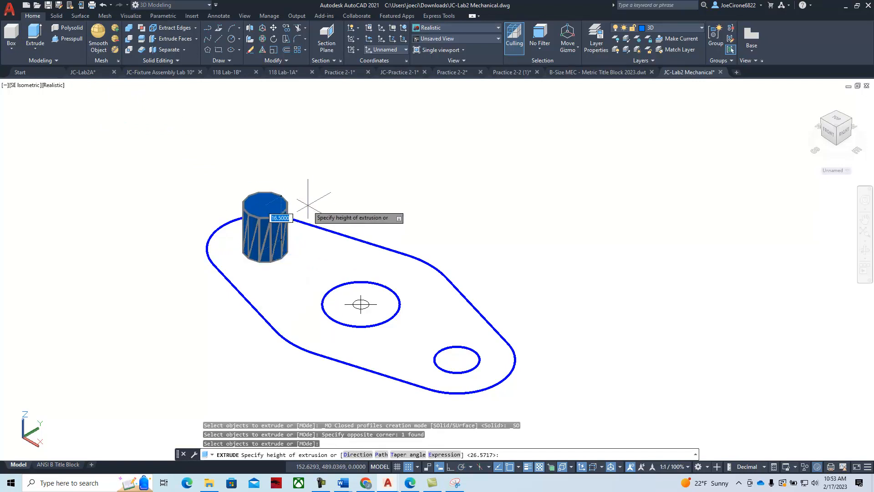
click(292, 201)
- Inspect the extruded cylinder's quick properties and undo its extrusion
right_click(348, 192)
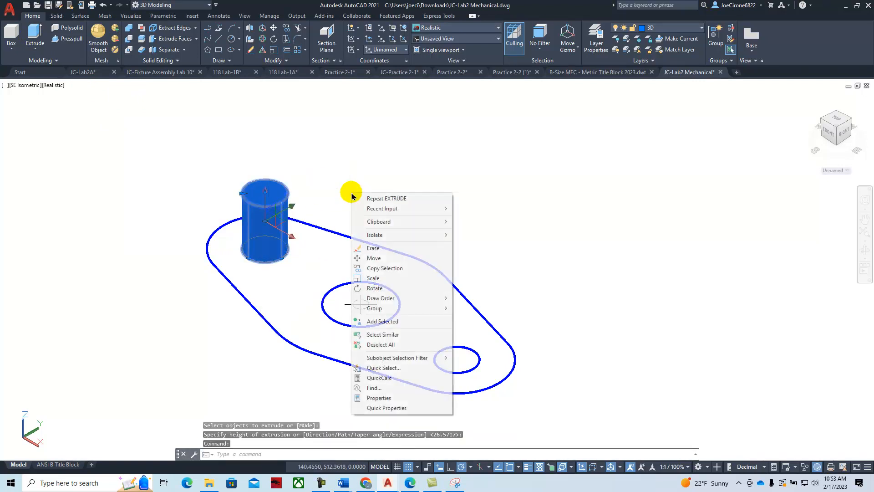
click(389, 411)
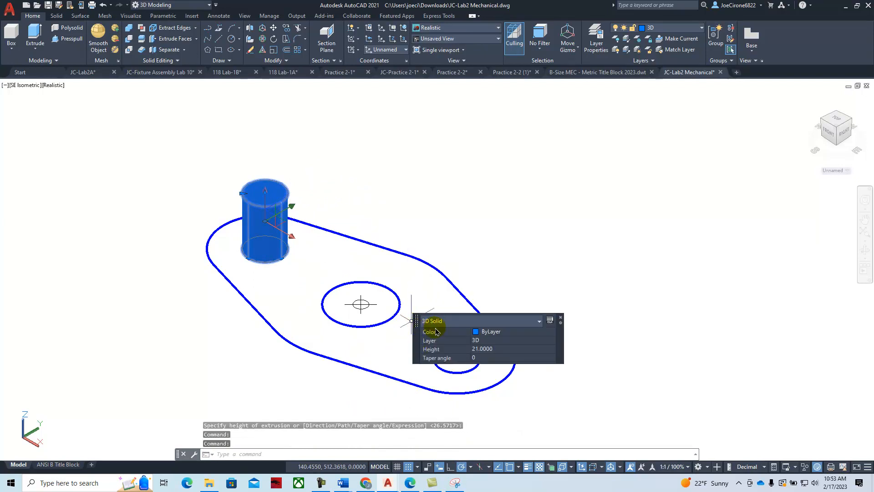
click(561, 318)
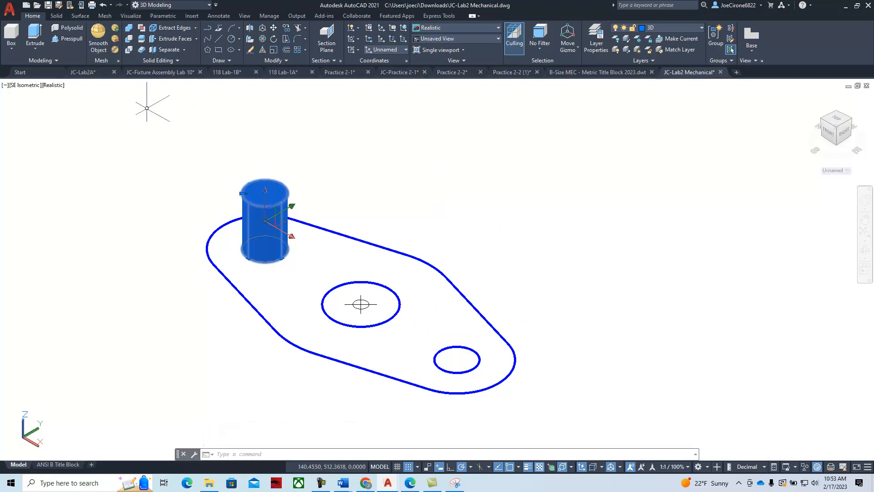
click(102, 6)
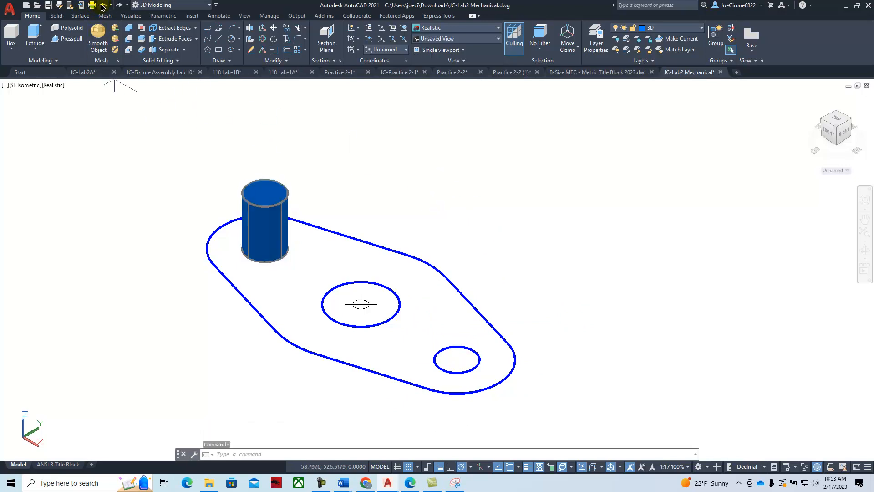
click(102, 6)
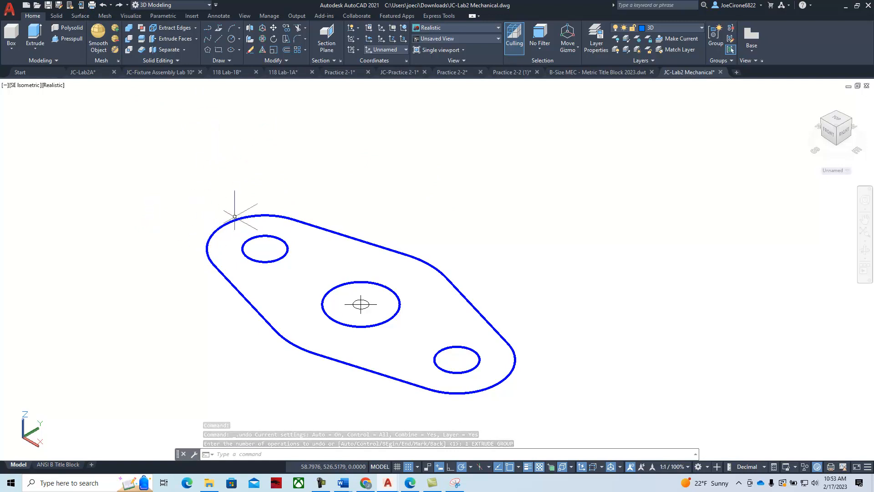
click(35, 33)
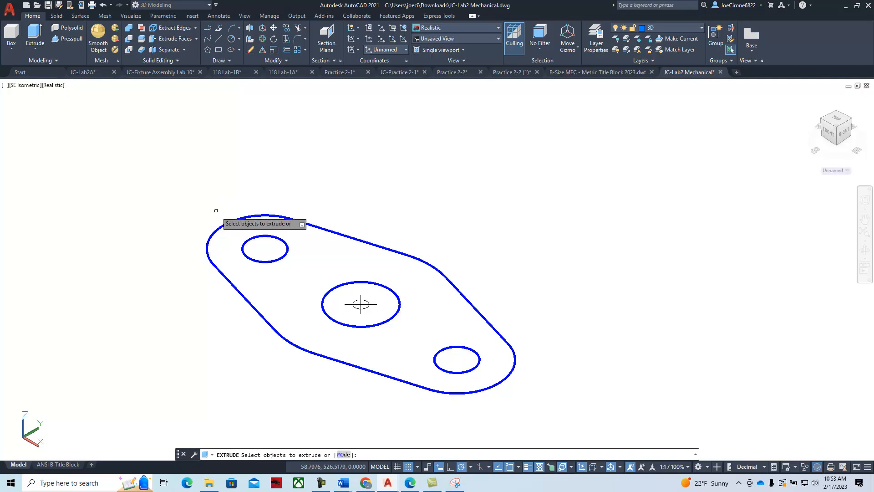
click(222, 224)
right_click(229, 221)
click(240, 225)
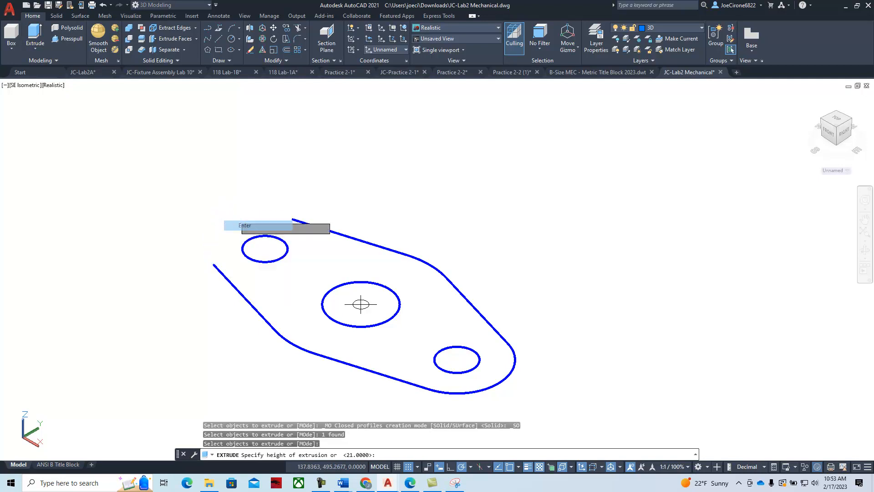
key(Escape)
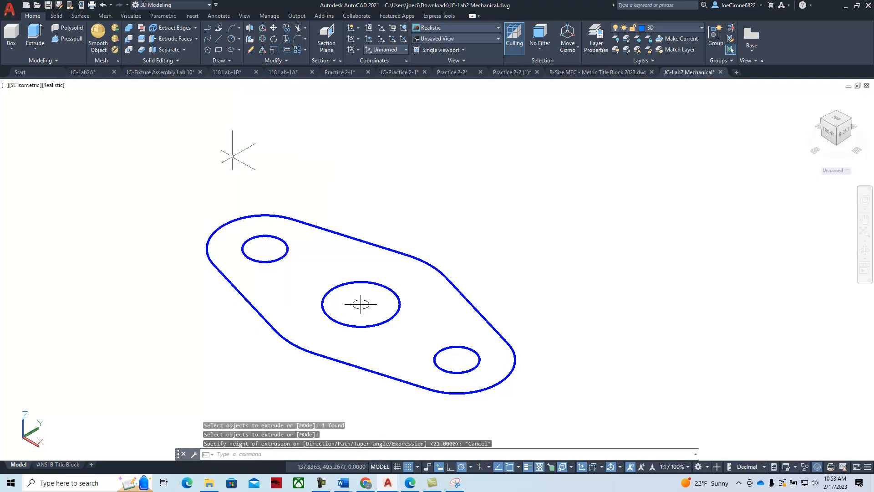
- Convert the whole outline and its three hole circles into regions
click(229, 60)
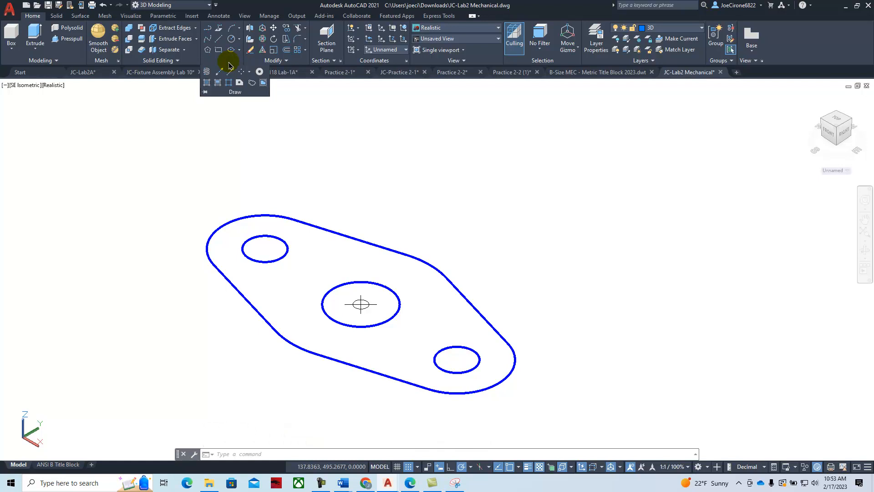
click(239, 85)
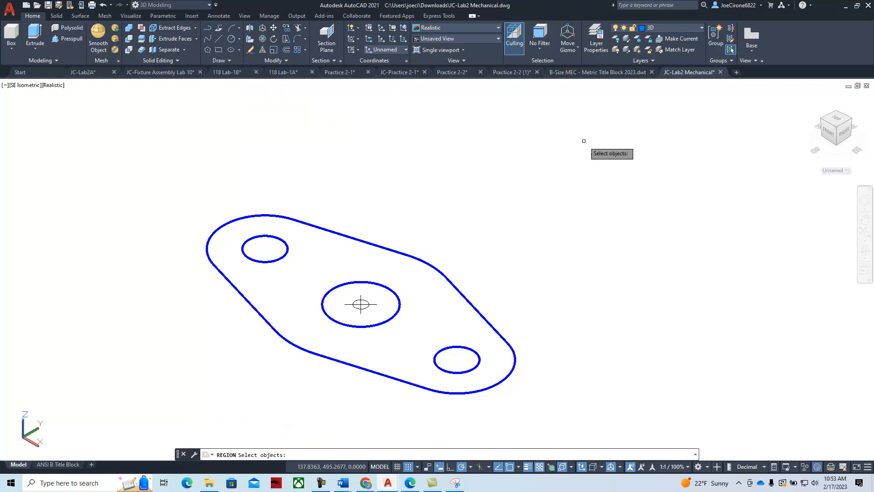
click(581, 143)
click(121, 404)
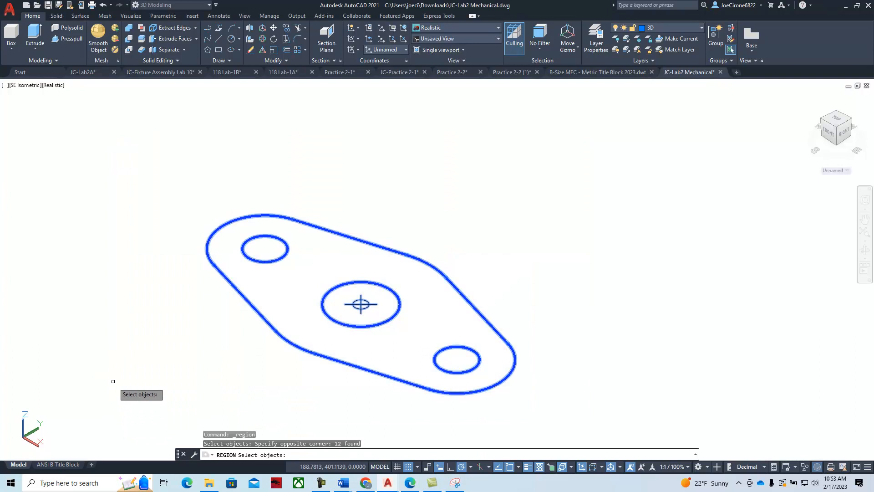
key(Return)
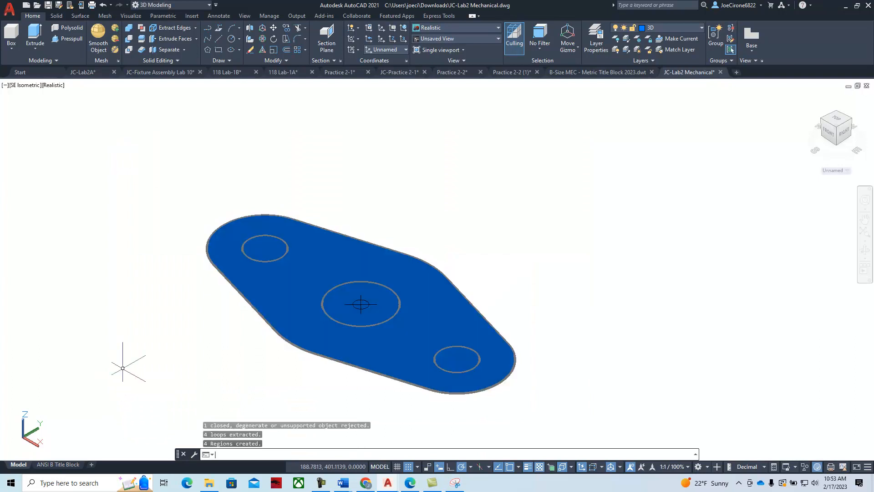
click(35, 35)
click(327, 248)
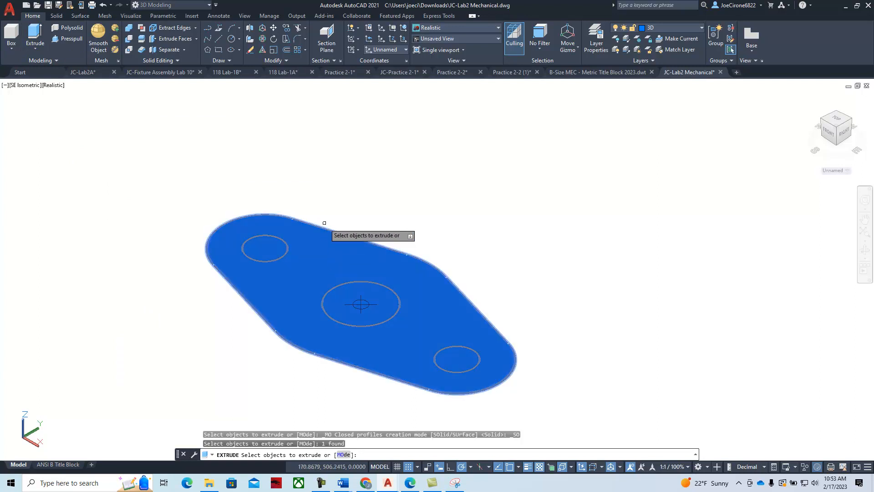
click(333, 231)
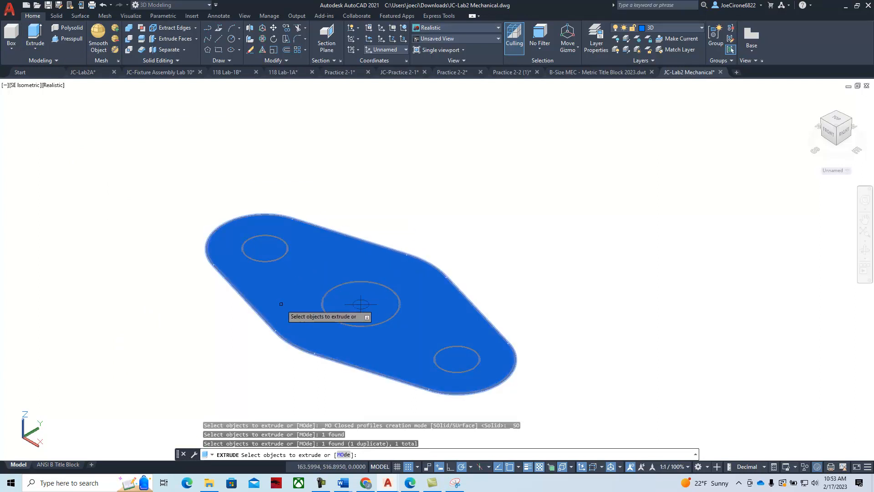
key(Return)
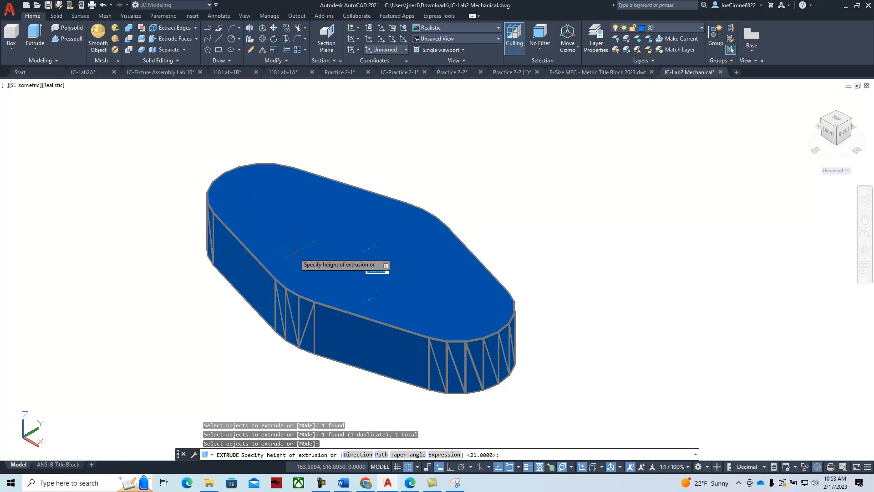
key(Escape)
key(Escape)
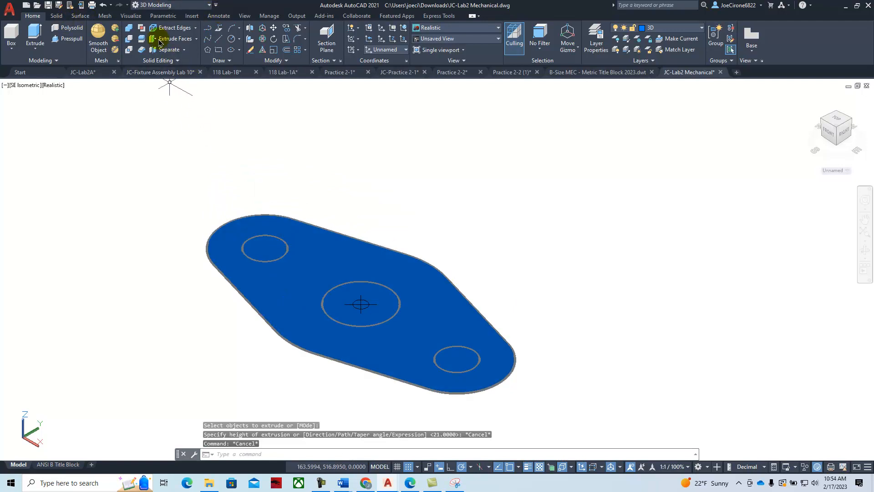
- Undo the conversion of the profile into regions
click(103, 7)
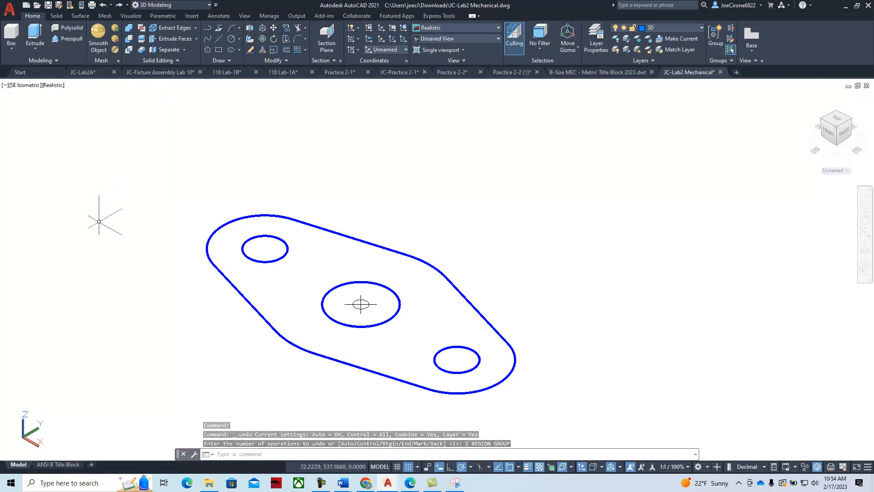
- Presspull the area between the outer outline and the three holes upward by 12 mm
click(69, 44)
click(426, 303)
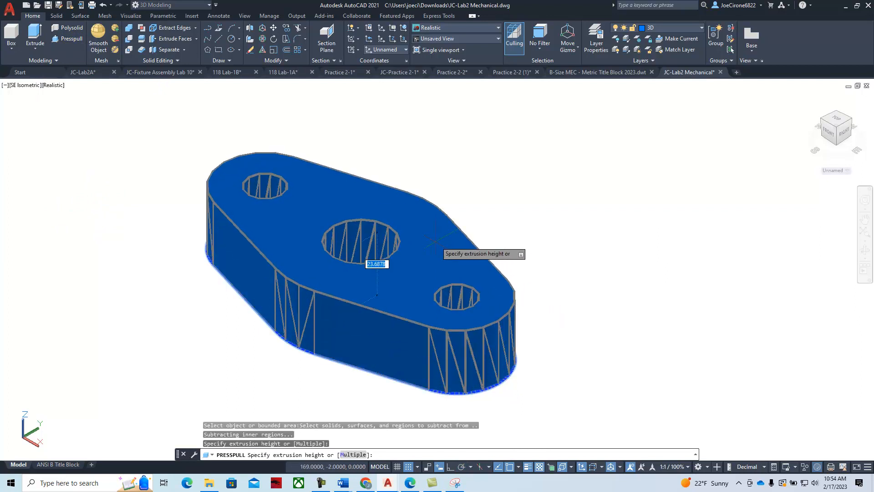
text(1)
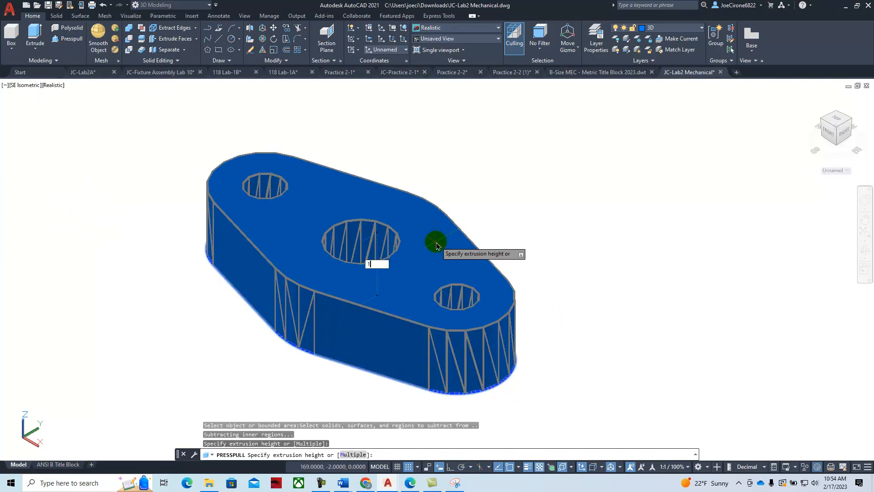
text(2)
key(Return)
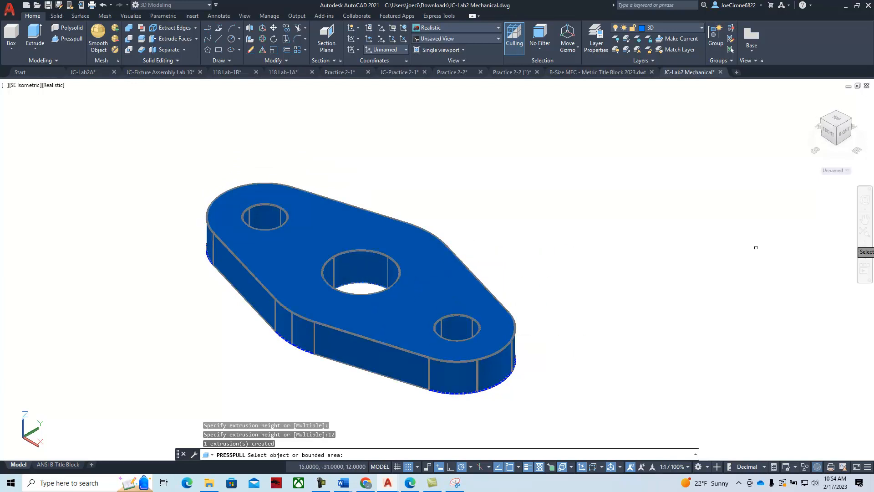
- Consult the metric project drawing in the browser and add a cylinder of radius 30 and height 34 centred on the central hole's top
drag(873, 50, 526, 7)
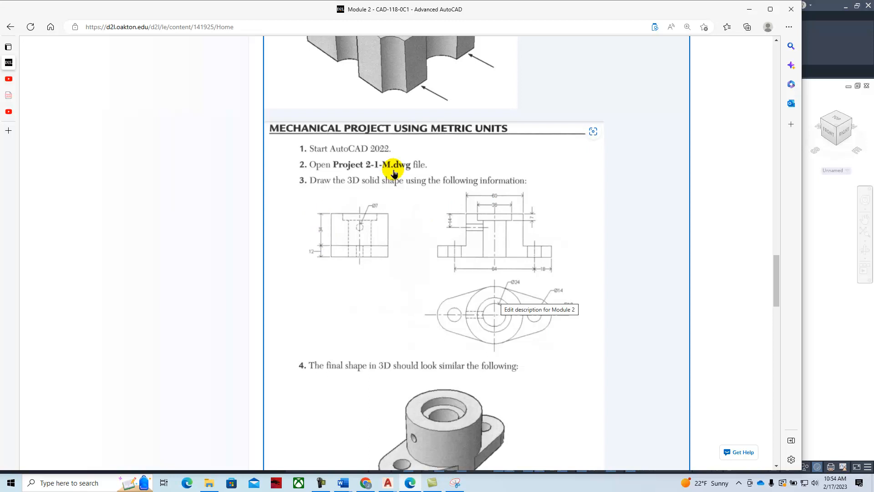
drag(498, 12, 873, 13)
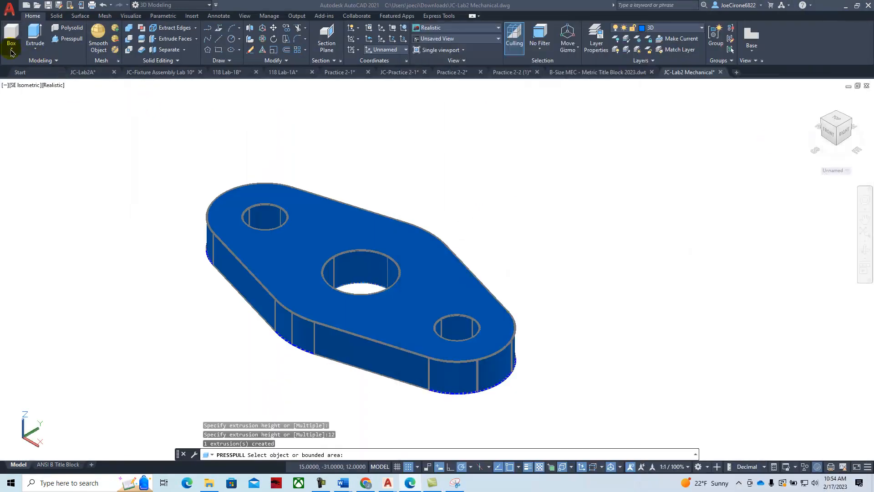
click(11, 47)
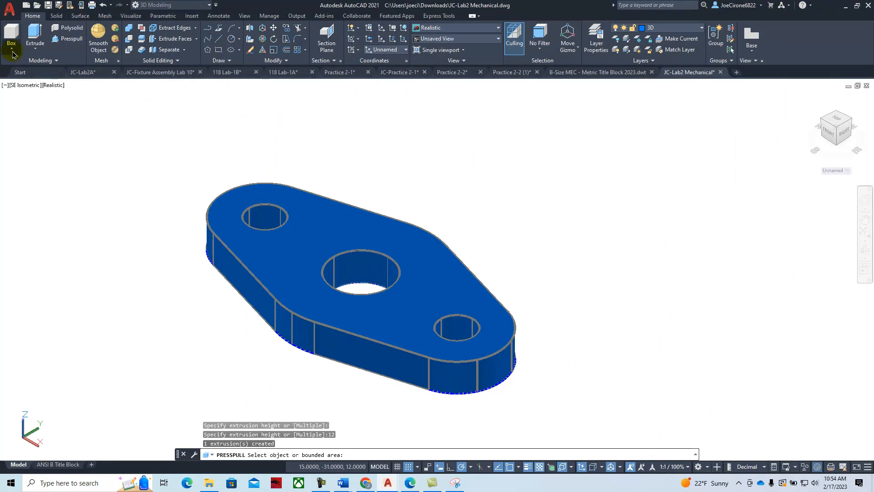
click(12, 53)
click(20, 84)
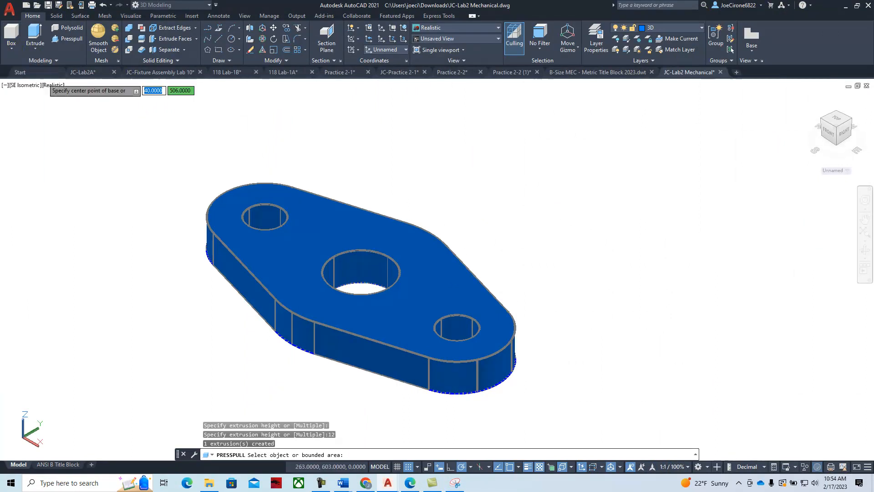
click(361, 273)
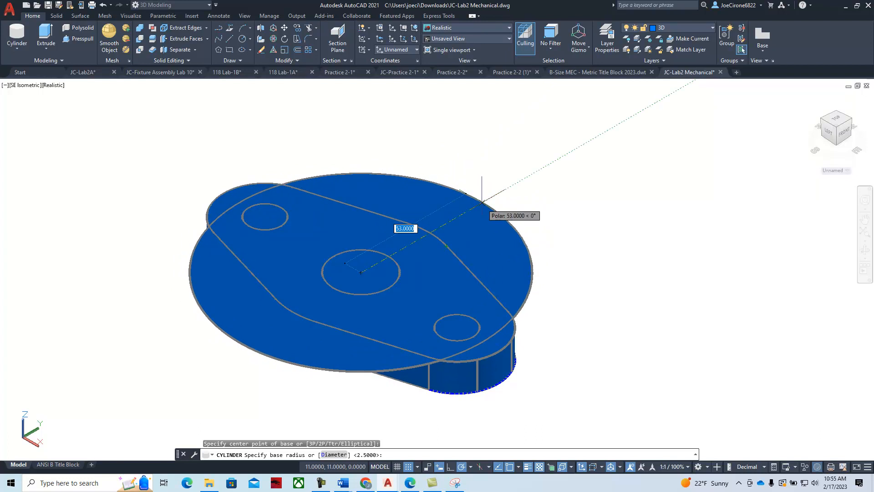
text(3)
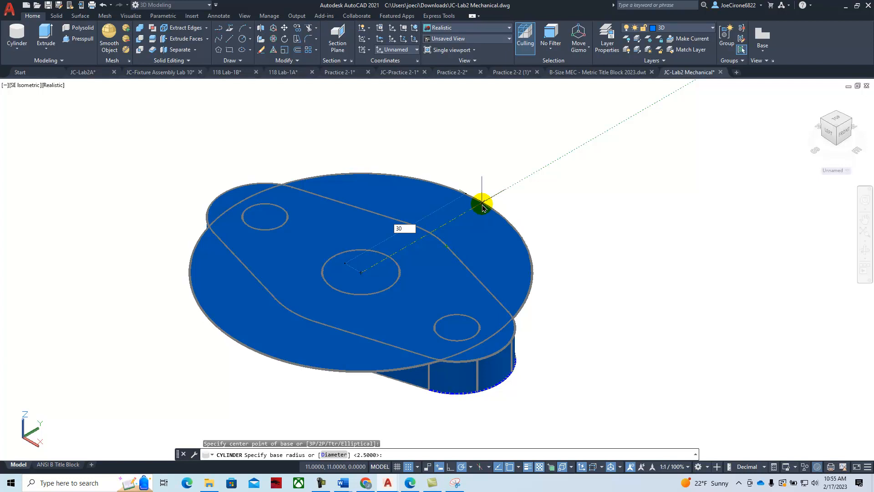
text(0)
click(482, 207)
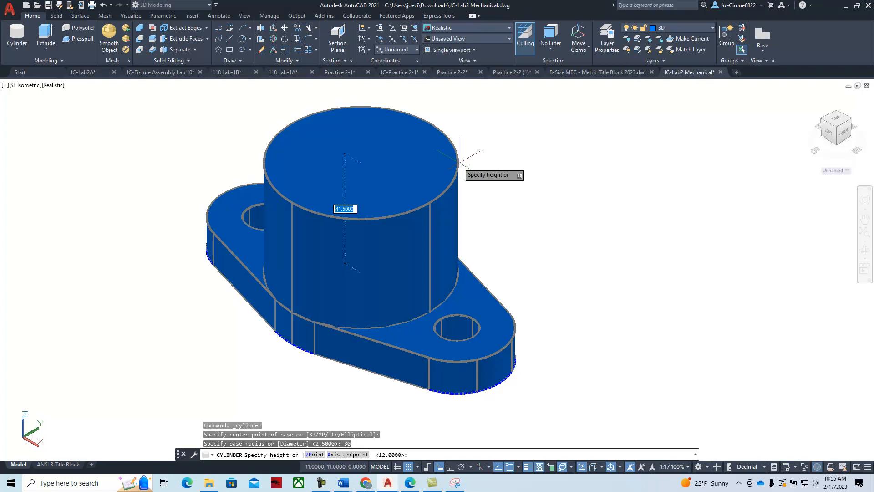
text(3)
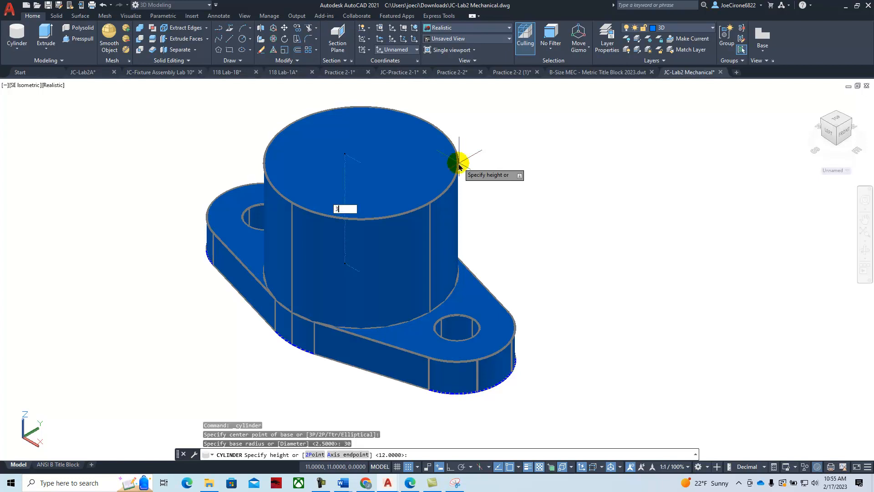
text(4)
key(Return)
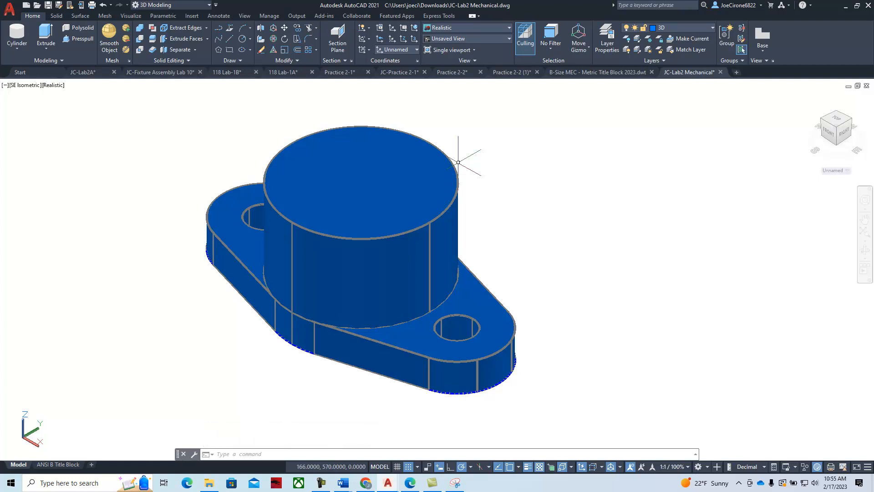
- Review the height dimensions of the base and boss in the browser's metric mechanical project drawing
drag(873, 43, 487, 84)
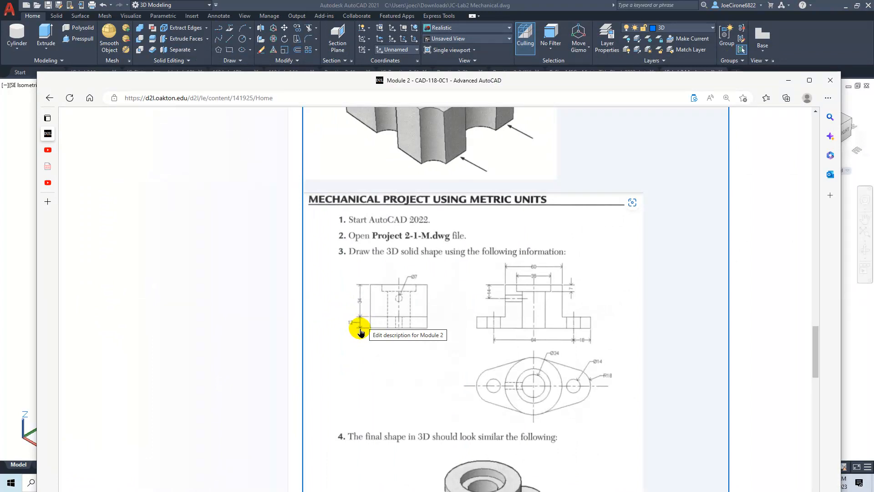
click(541, 10)
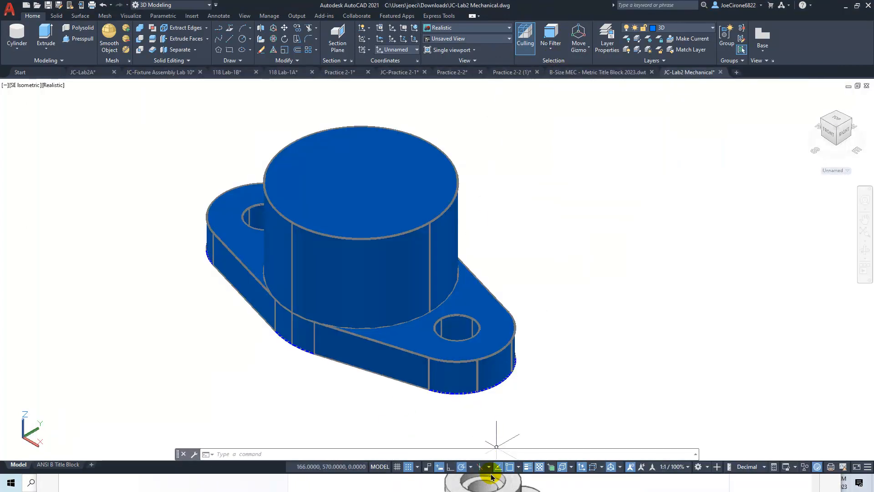
- Switch to the browser, cancel editing of the Module 2 description and find the metric mechanical project drawing
click(560, 482)
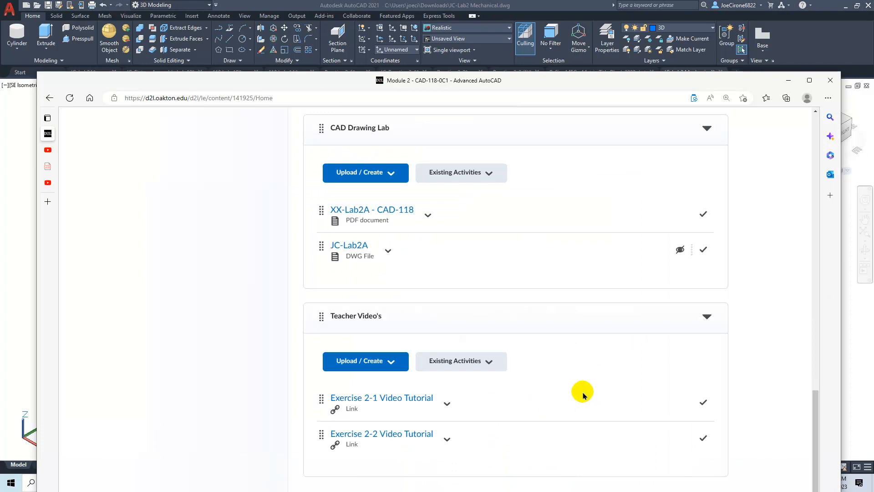
scroll(607, 396, up, 20)
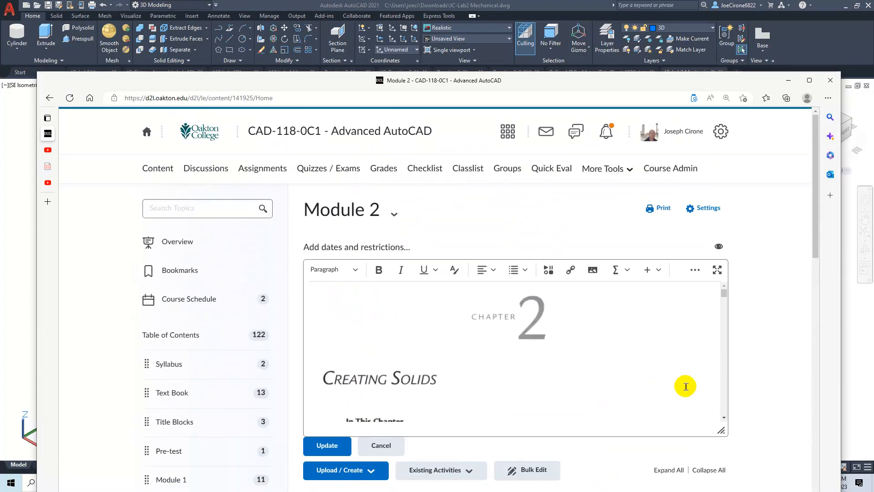
click(380, 445)
scroll(772, 302, down, 15)
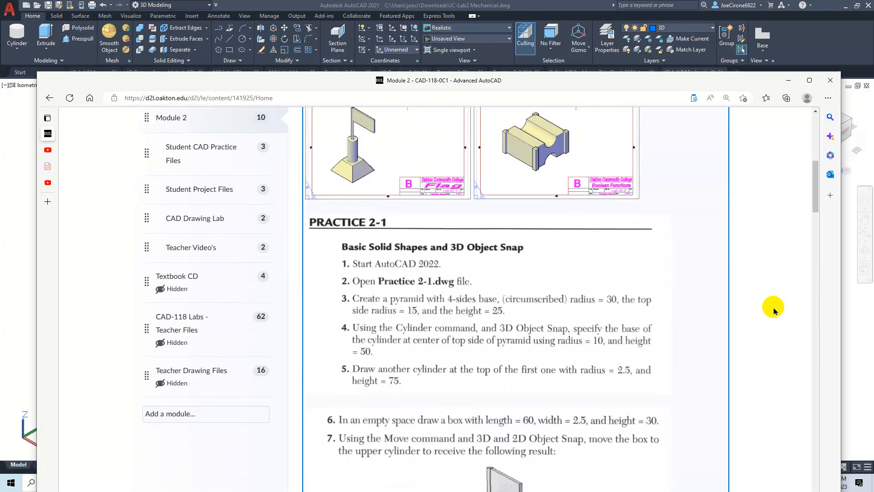
scroll(771, 322, down, 15)
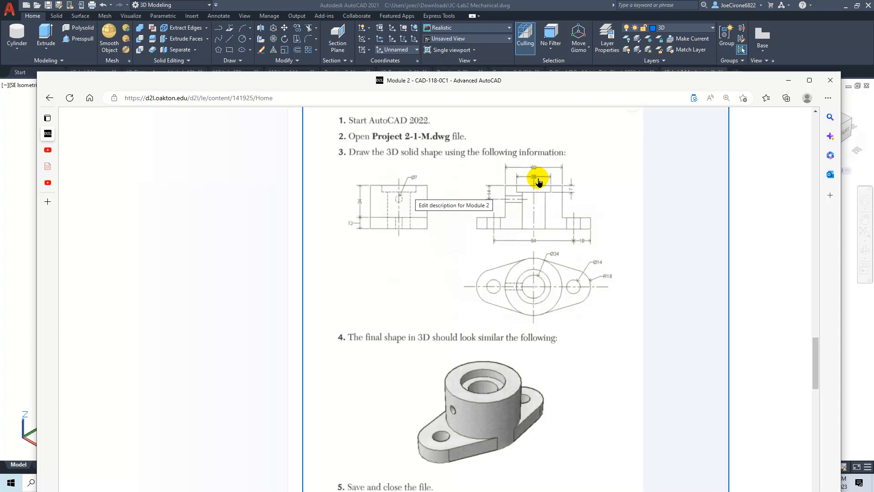
- Enlarge the browser page to 175% and examine the boss and counterbore dimensions in the metric mechanical project drawing
click(829, 97)
click(807, 159)
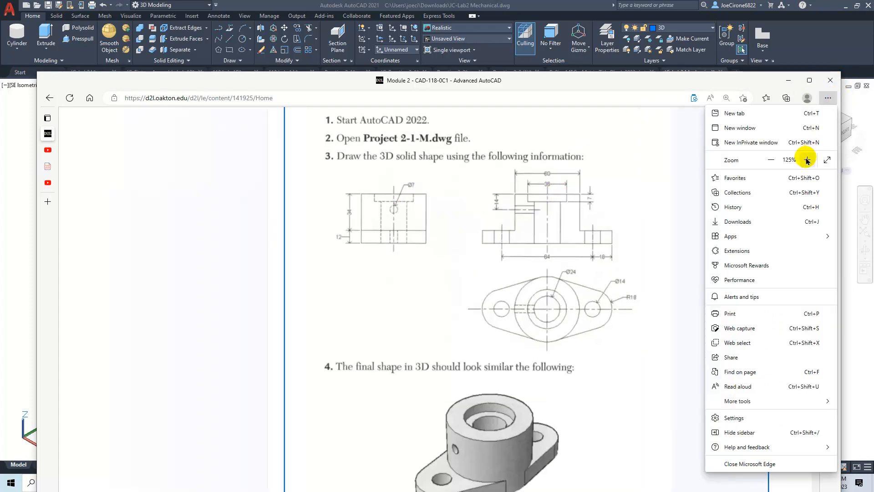
click(808, 159)
click(649, 245)
scroll(649, 246, up, 3)
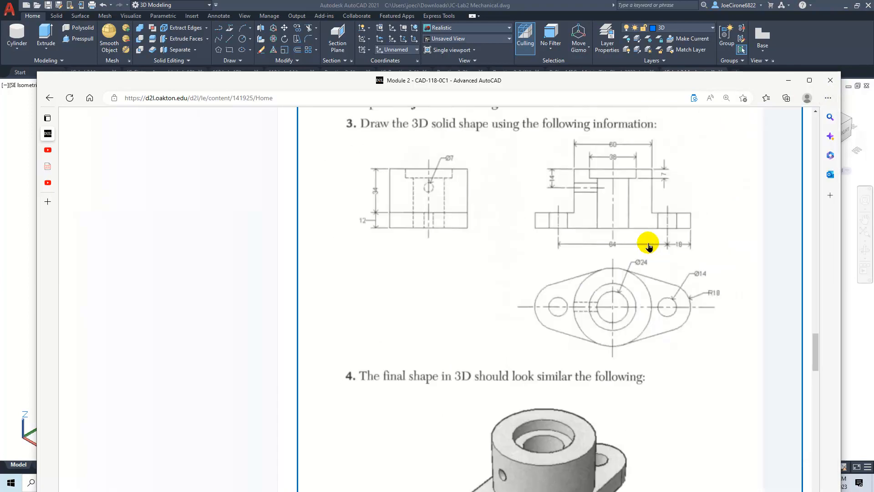
click(828, 98)
click(807, 160)
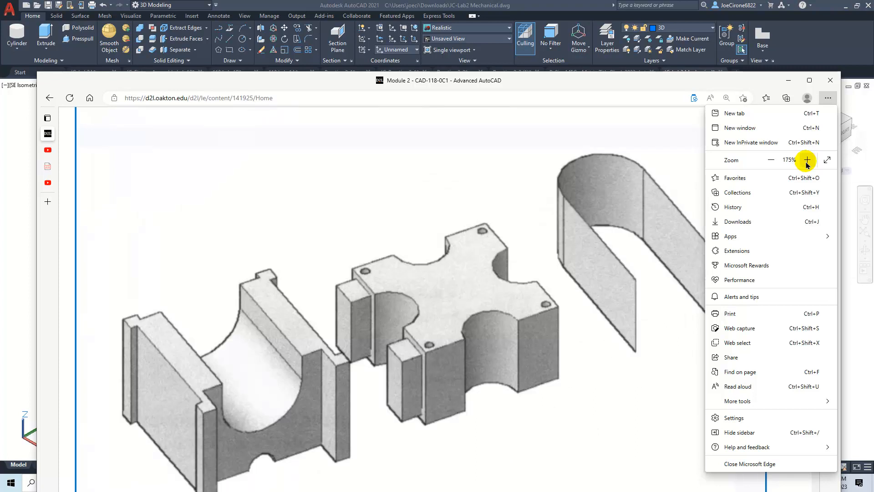
scroll(653, 230, down, 8)
scroll(654, 235, down, 10)
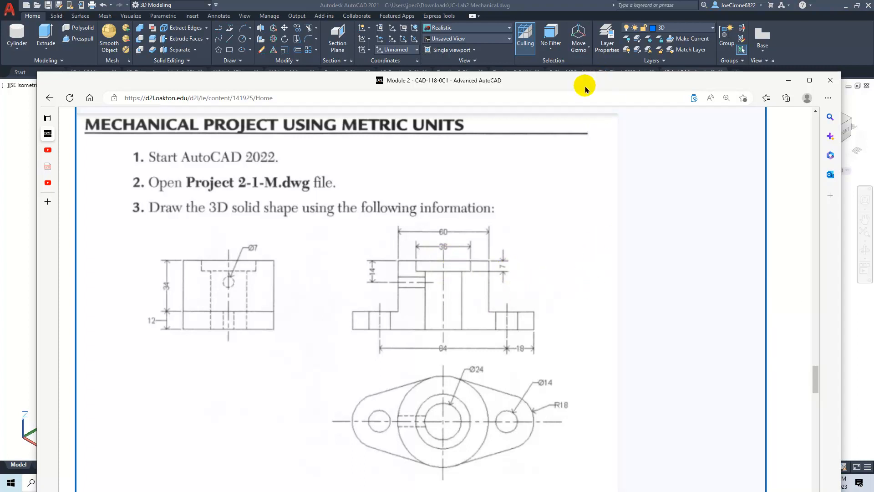
drag(586, 83, 873, 79)
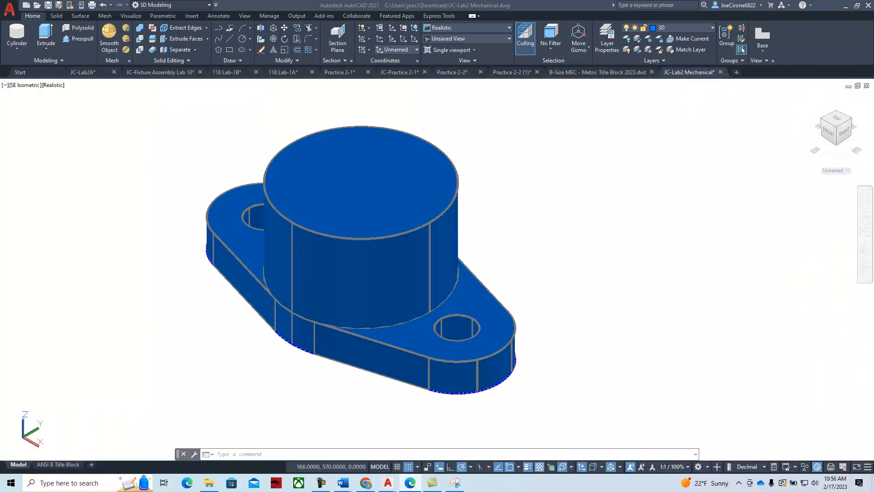
- Add a cylinder of radius 18 centred on the boss's top face, extending 7 downward into the boss
click(60, 42)
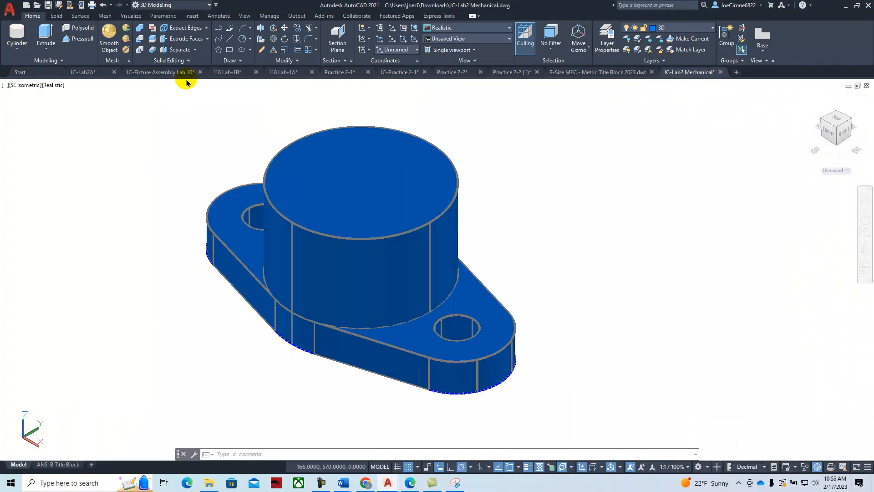
click(586, 156)
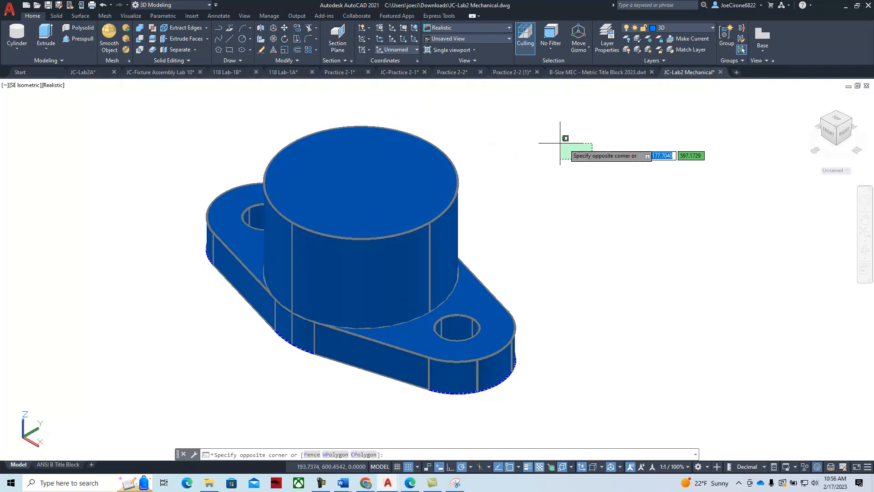
click(15, 34)
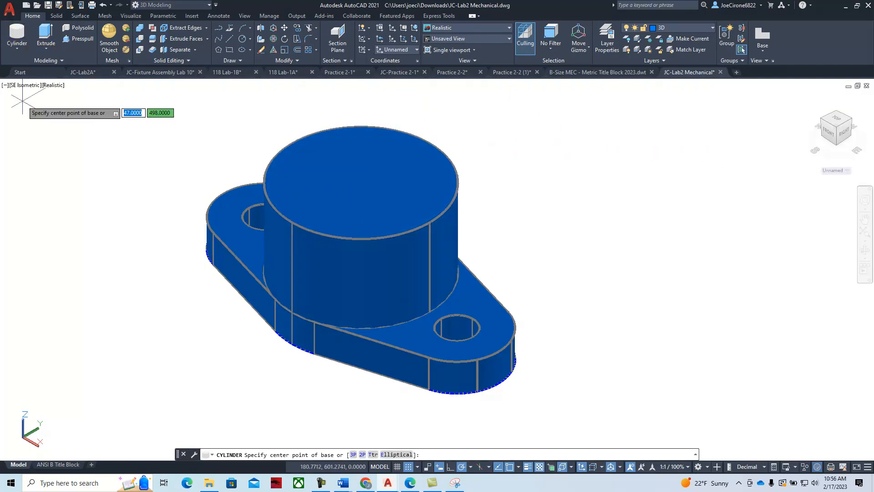
click(366, 180)
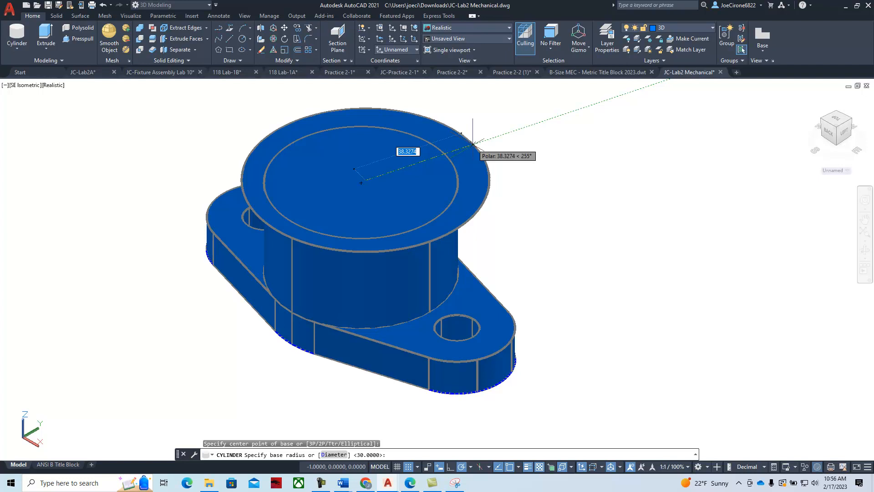
text(18)
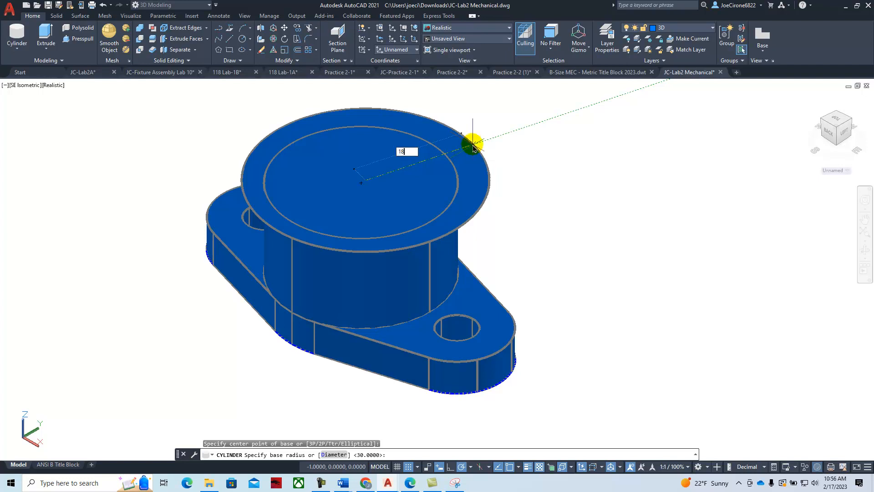
click(474, 146)
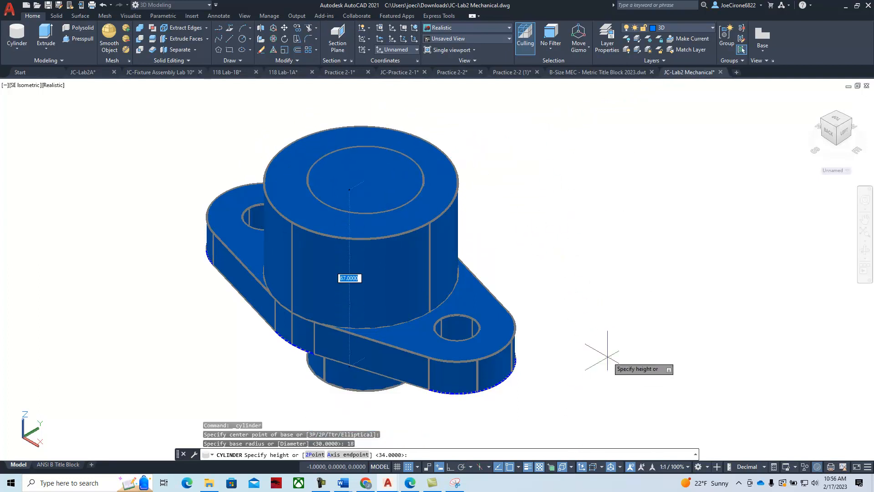
text(7)
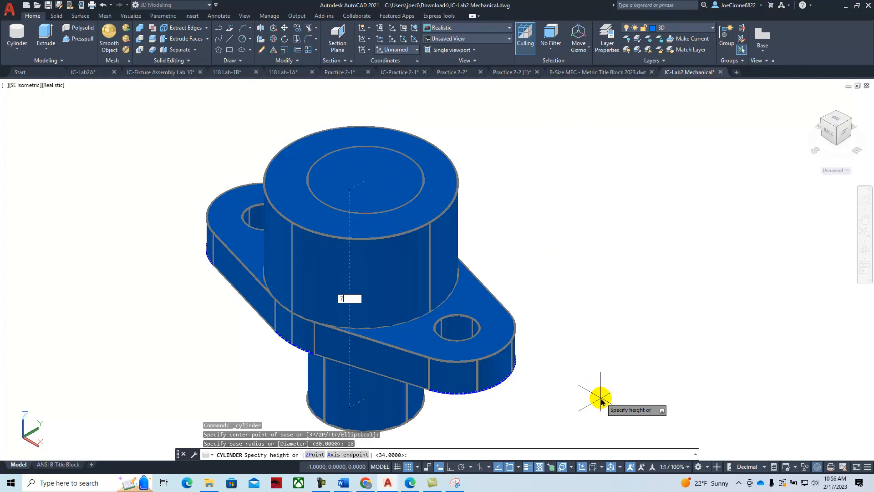
key(Return)
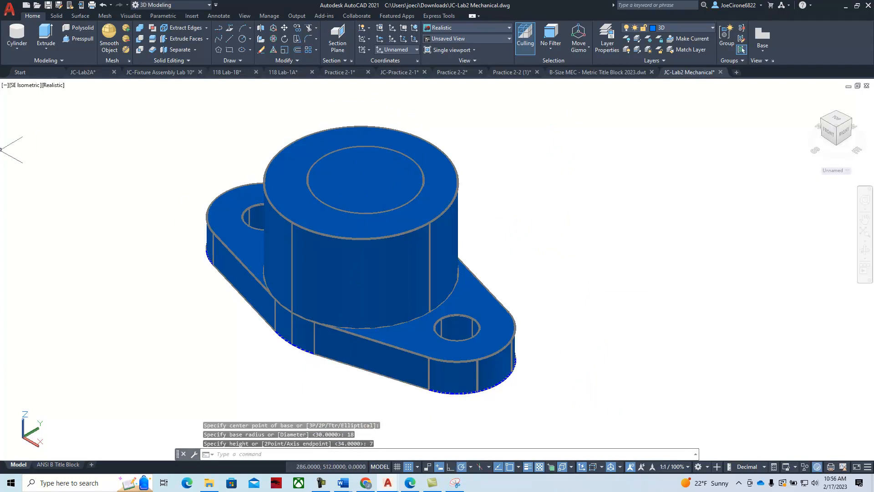
- Subtract the radius 18 cylinder from the boss in the 2D Wireframe style and display the part in the Conceptual style
click(56, 87)
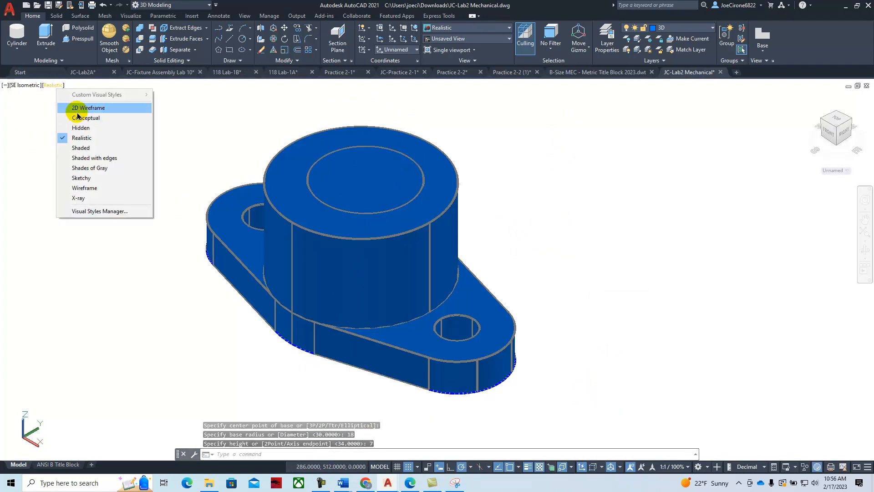
click(75, 108)
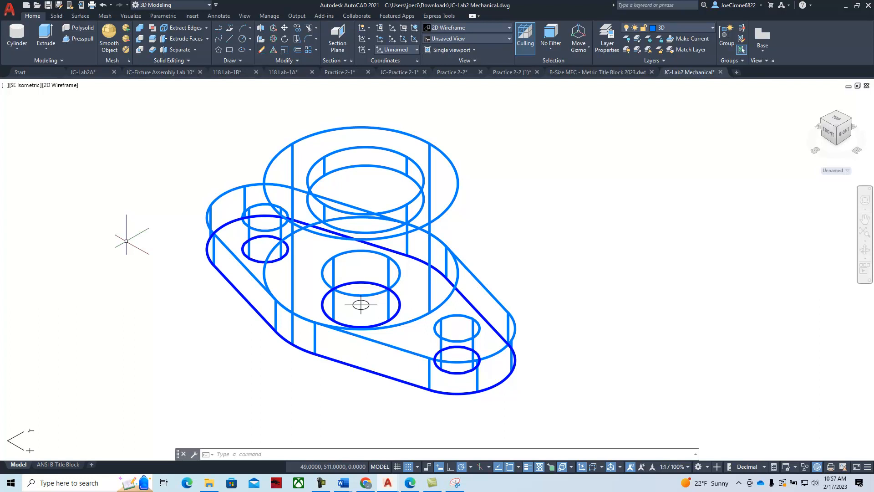
click(139, 38)
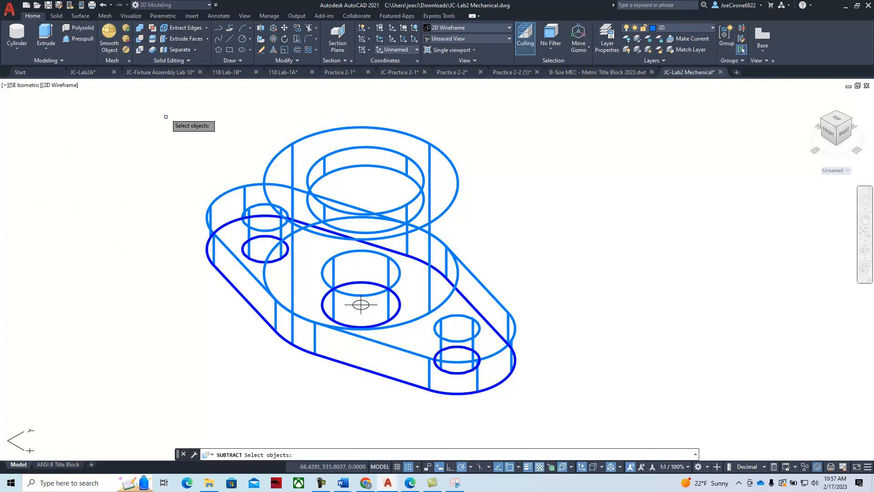
click(458, 174)
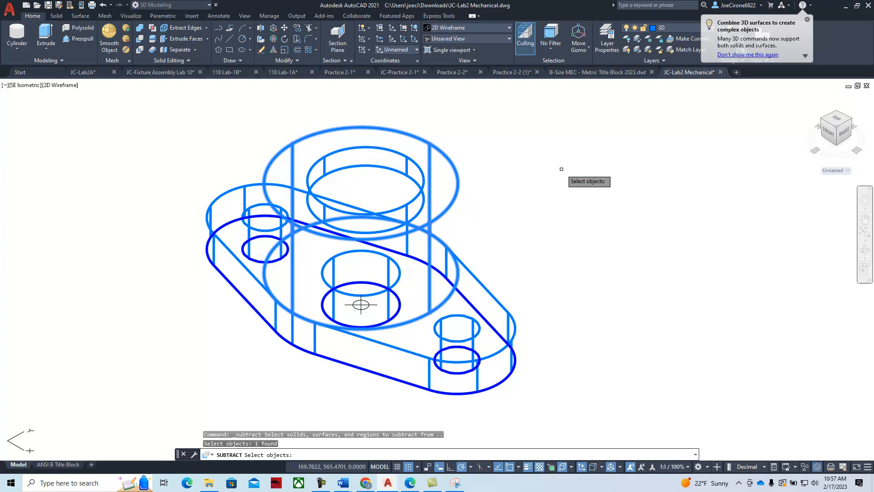
key(Return)
click(411, 166)
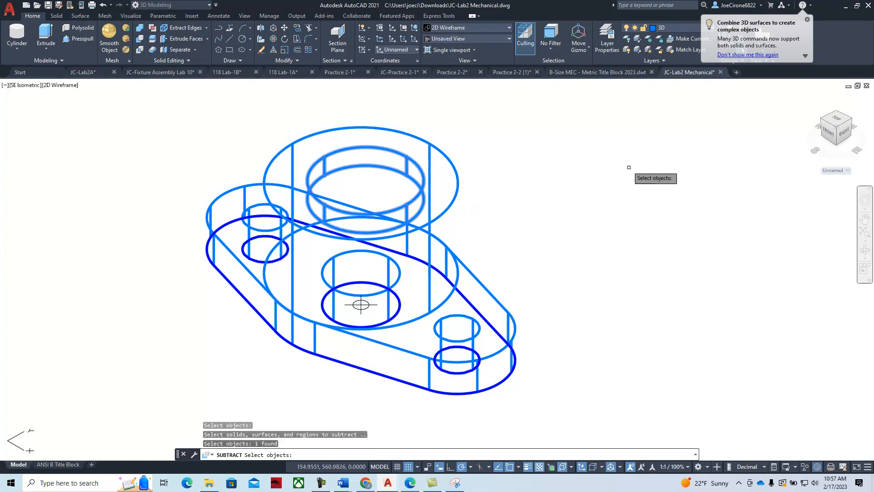
key(Return)
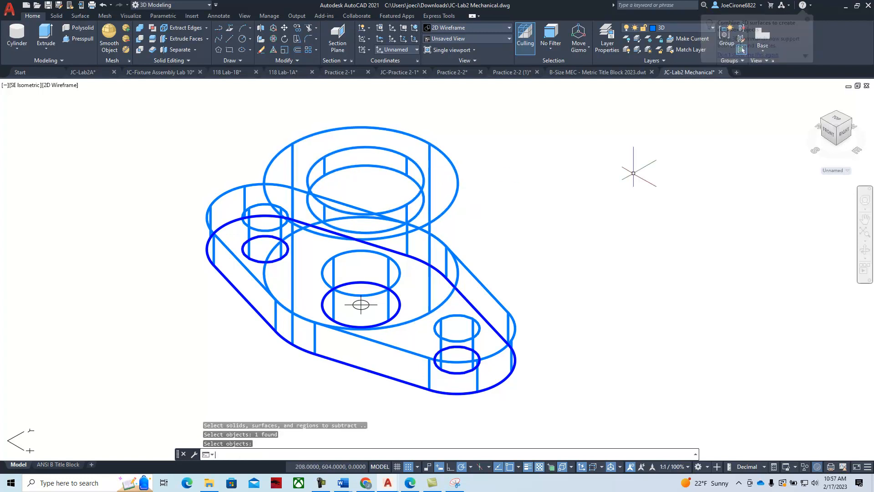
click(60, 85)
click(78, 117)
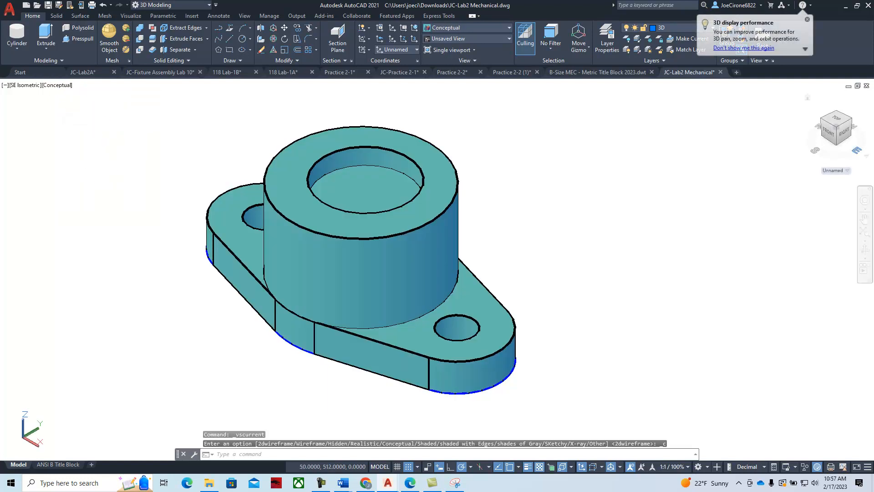
- Recheck the project drawing in the browser, set the model to the 2D Wireframe style and make the CEN layer current
drag(873, 89, 342, 86)
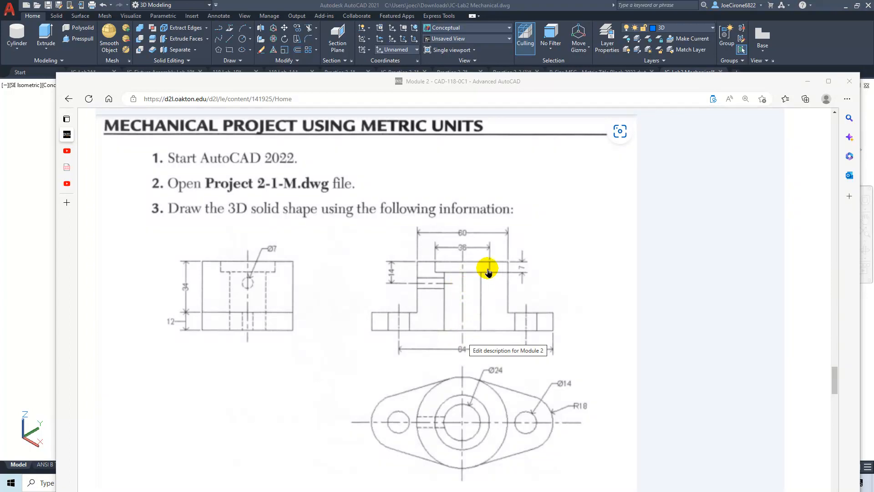
mouse_move(462, 80)
mouse_down()
mouse_move(848, 73)
mouse_move(873, 50)
mouse_up()
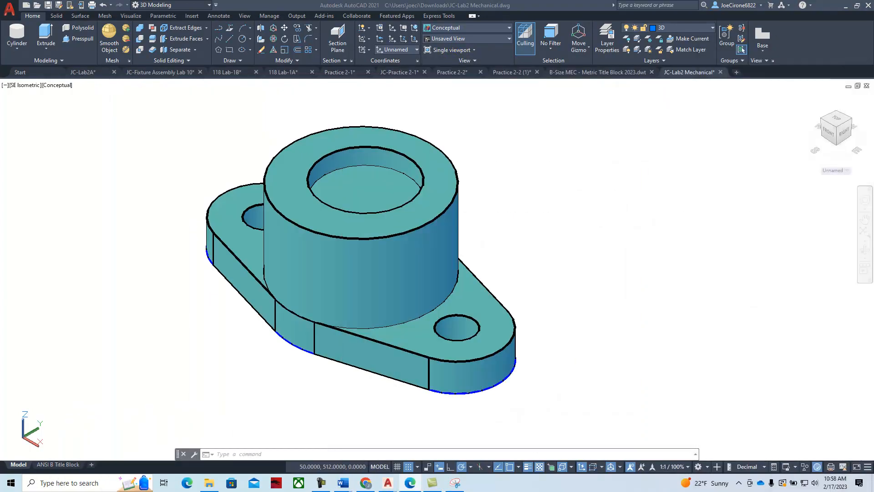
click(62, 88)
click(61, 86)
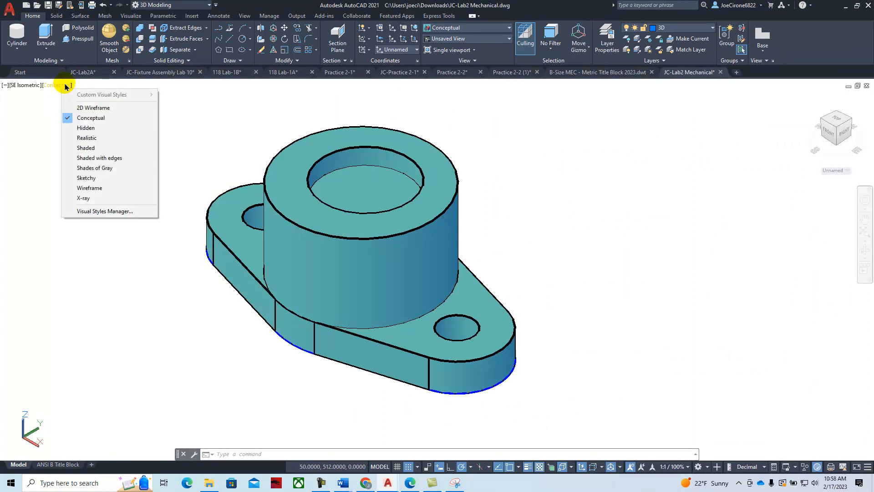
click(91, 108)
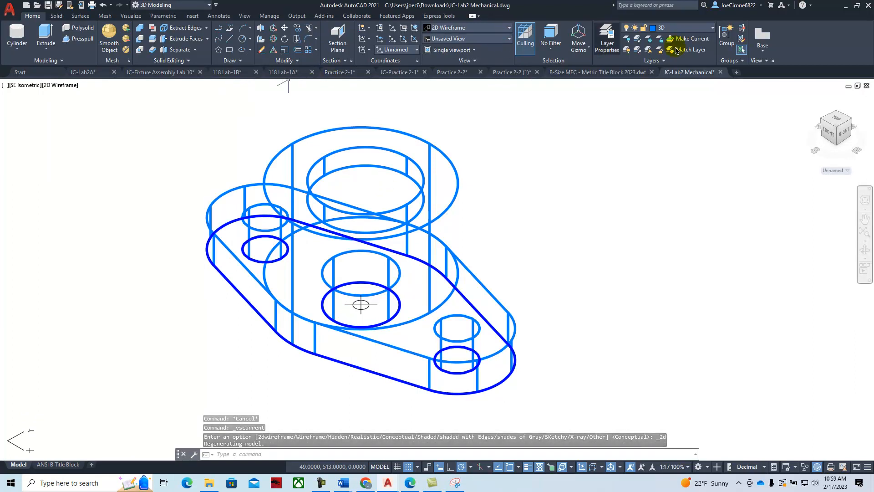
click(706, 30)
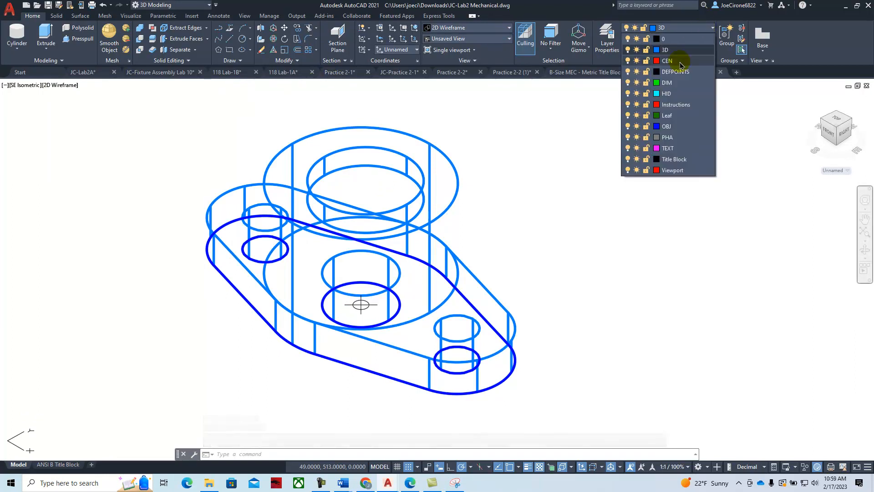
click(703, 59)
scroll(179, 136, down, 2)
scroll(270, 209, up, 4)
scroll(270, 210, down, 2)
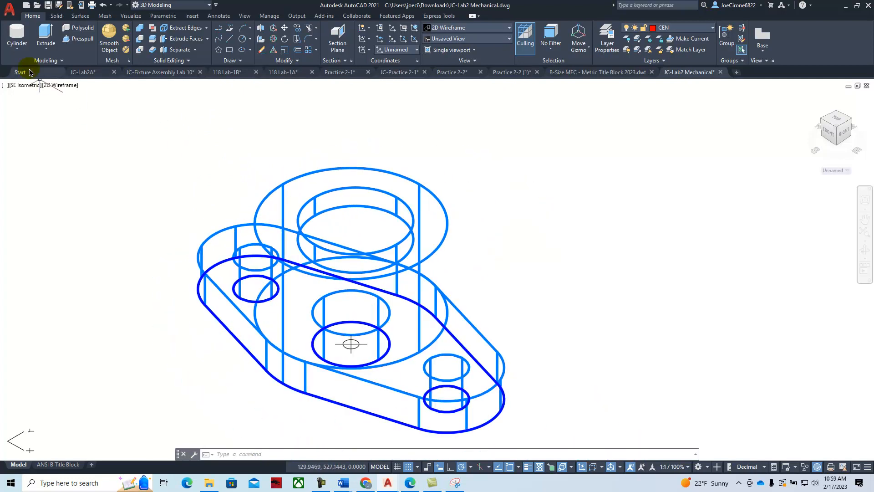
- Draw a line from the node at the base plate's bottom centre straight up along Z with relative offset 0,0,32
click(231, 40)
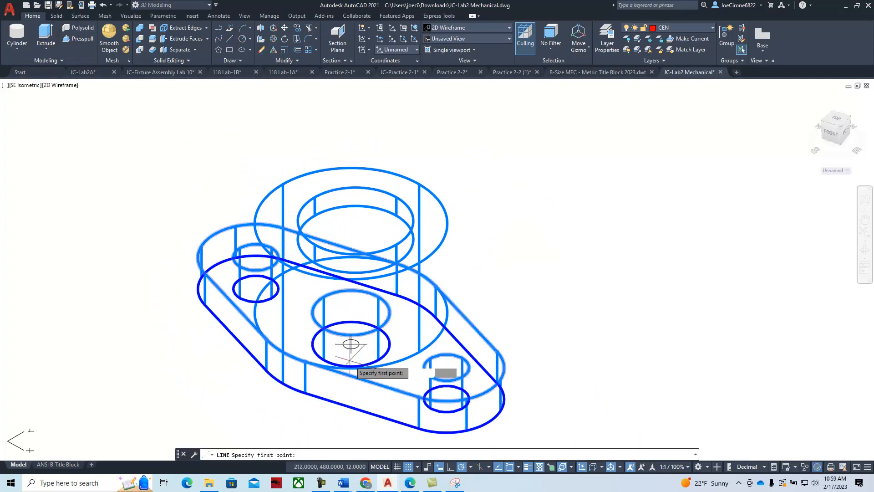
shift+right_click(621, 287)
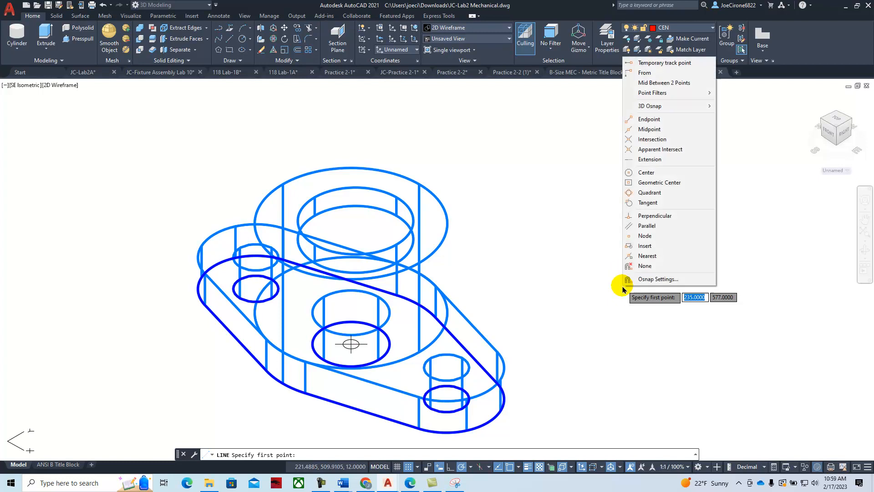
click(652, 236)
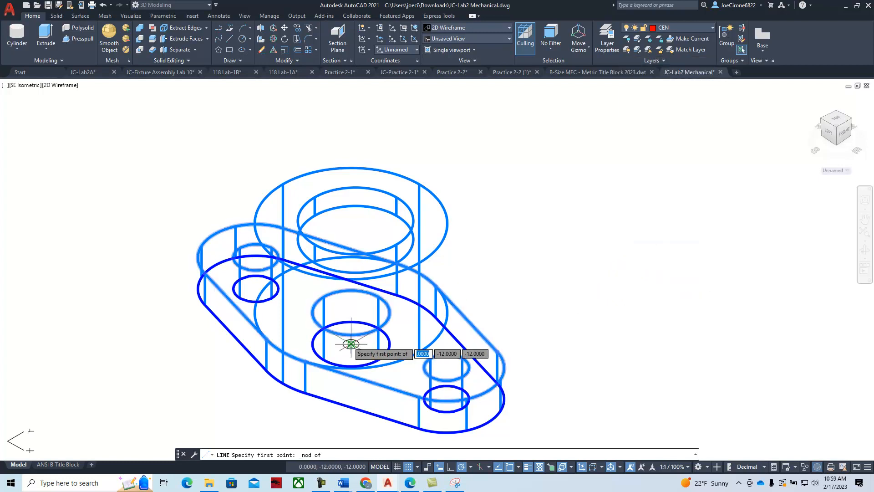
click(351, 344)
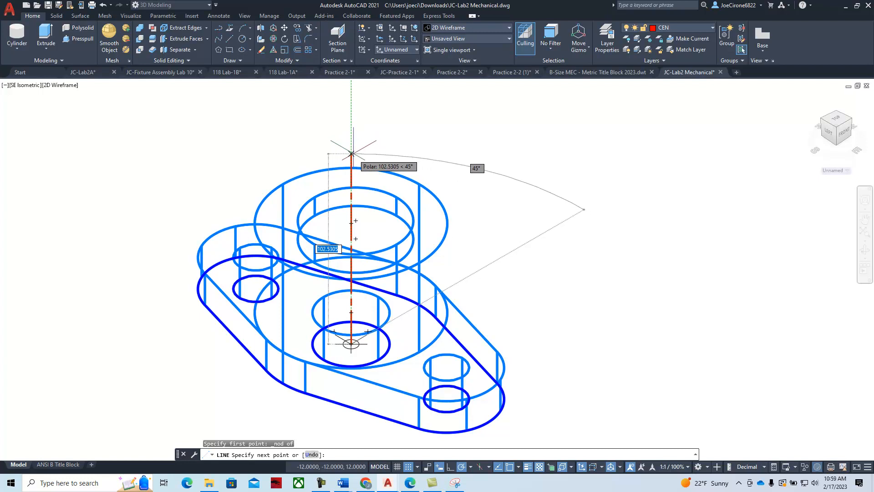
key(F8)
text(0,0,)
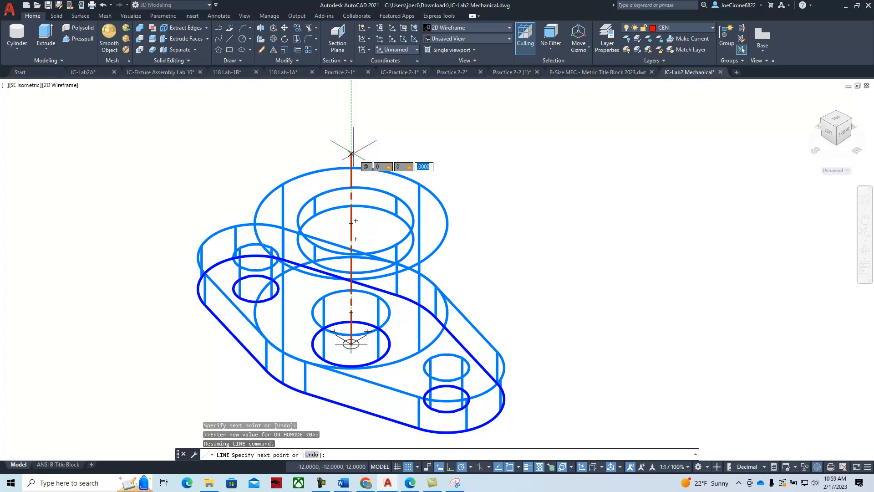
text(32)
key(Return)
key(Escape)
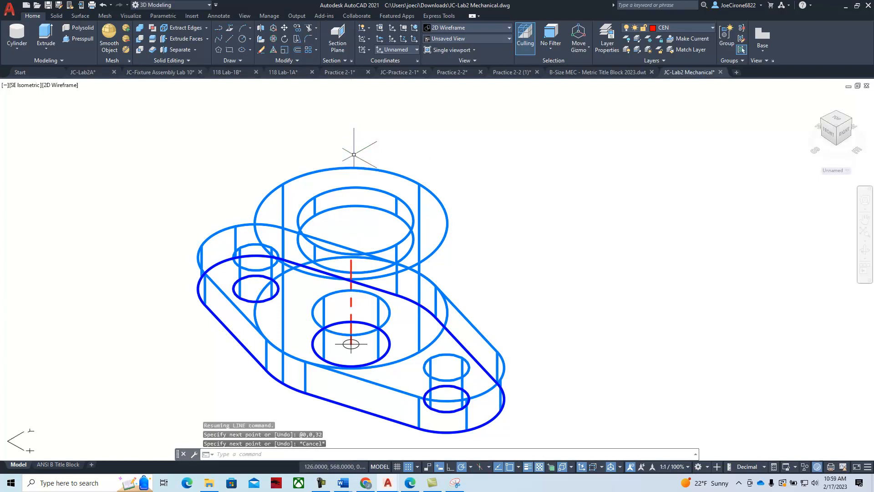
- Restore the SE Isometric view and move the UCS origin to the upper end of the vertical centre line
shift+middle_drag(301, 286, 360, 287)
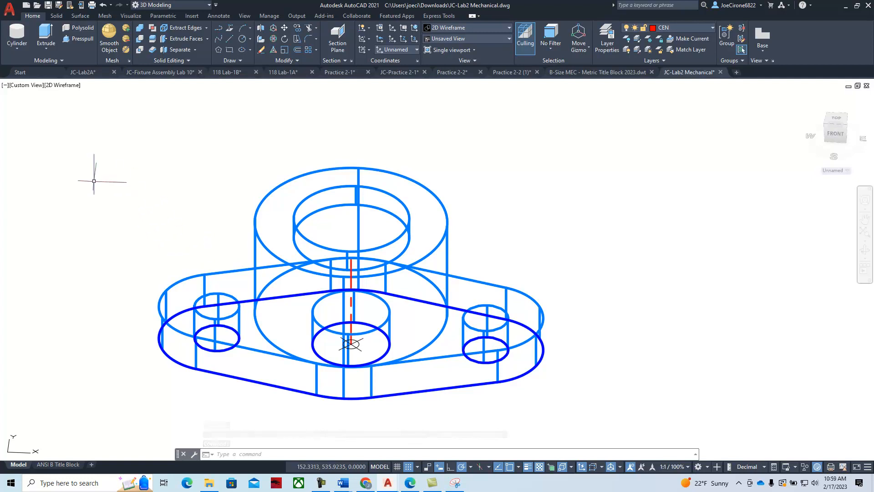
click(24, 90)
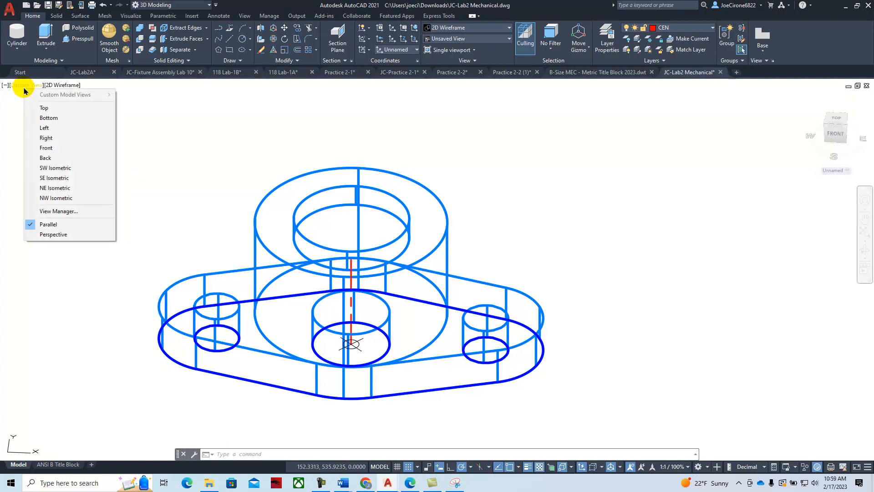
click(57, 178)
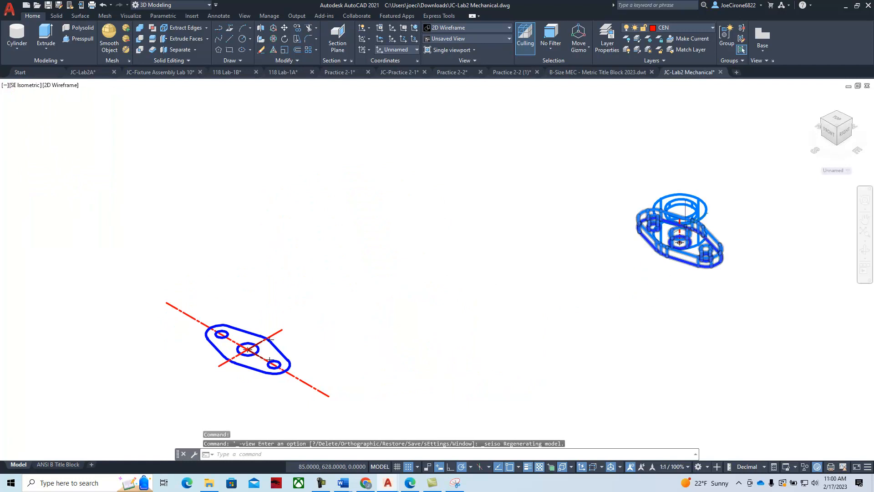
scroll(687, 225, up, 5)
middle_drag(722, 211, 468, 238)
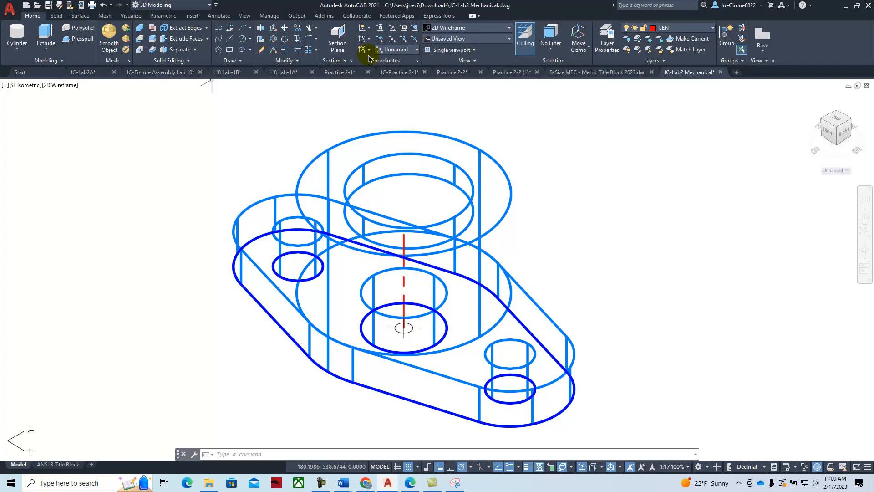
click(235, 158)
click(234, 159)
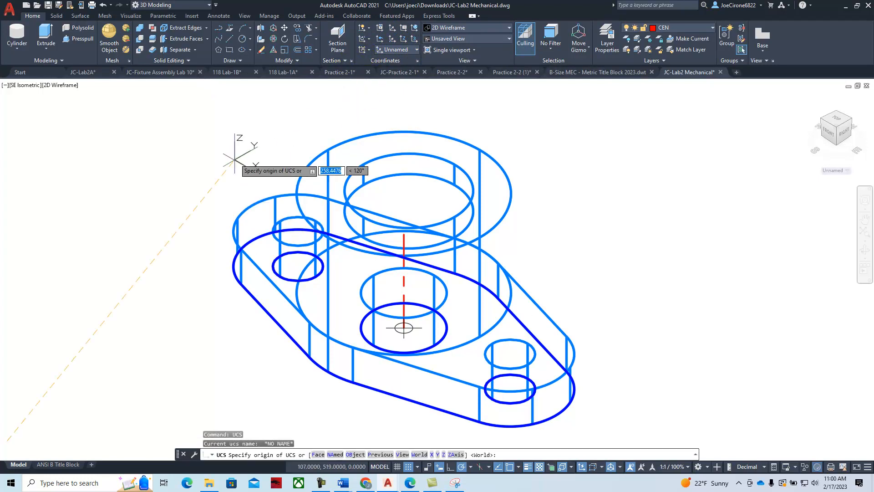
text(o)
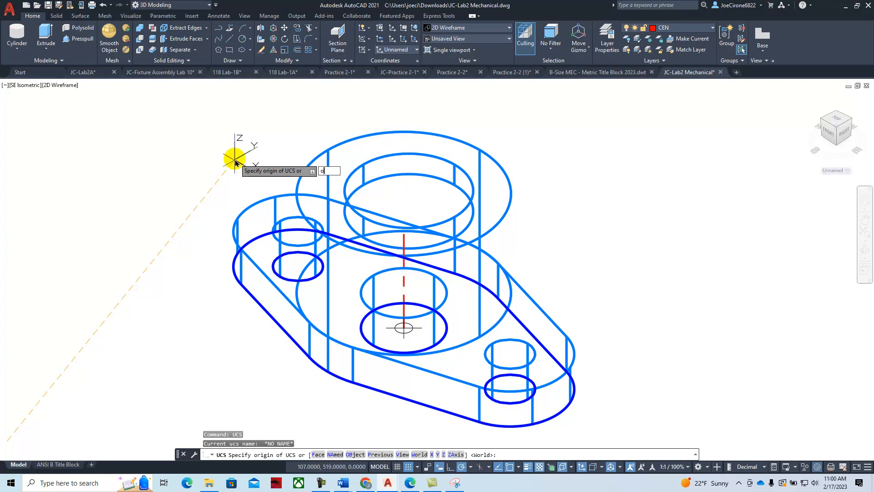
key(Return)
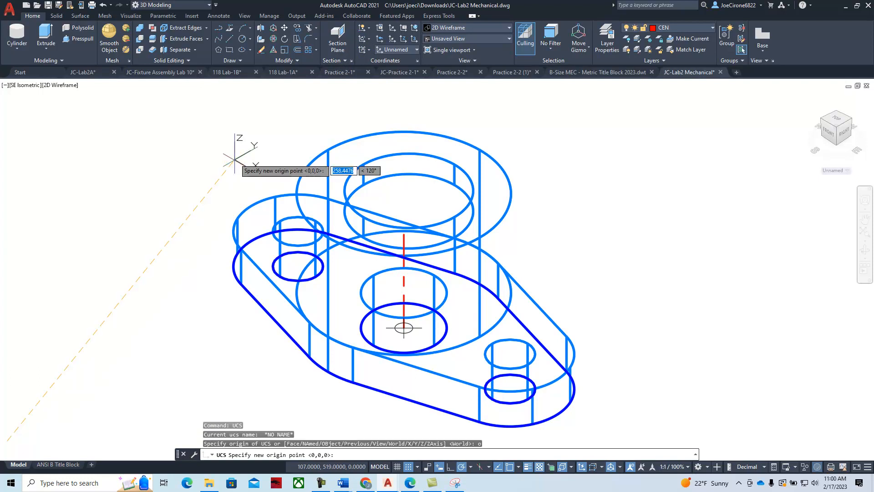
click(405, 239)
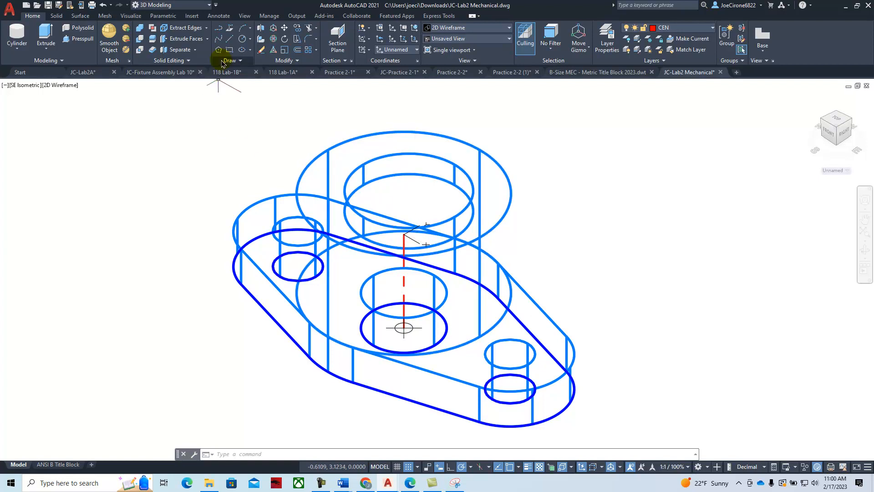
click(242, 39)
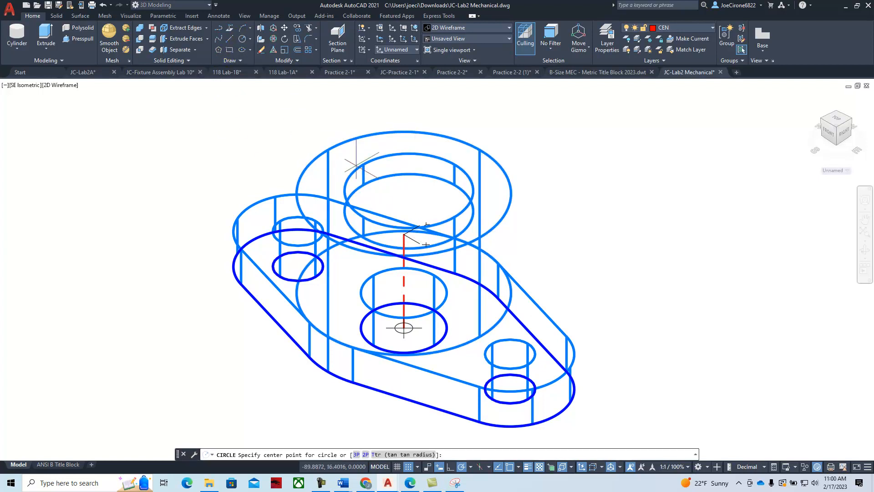
click(403, 236)
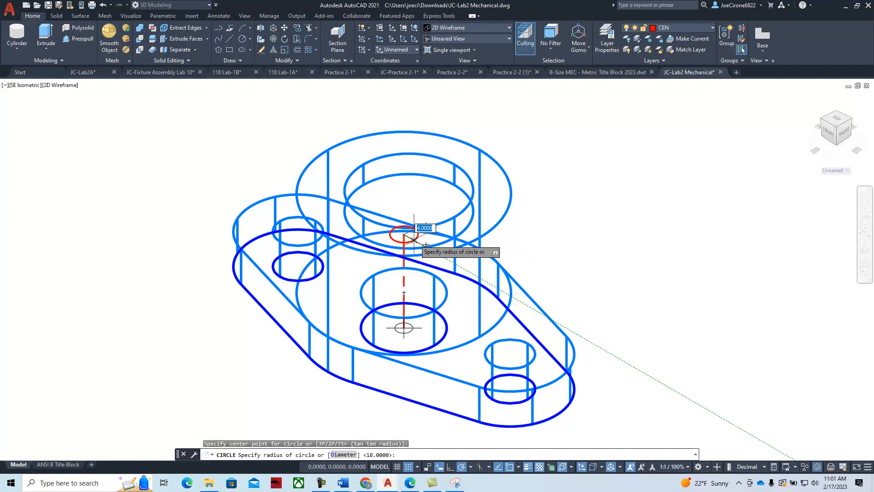
key(Escape)
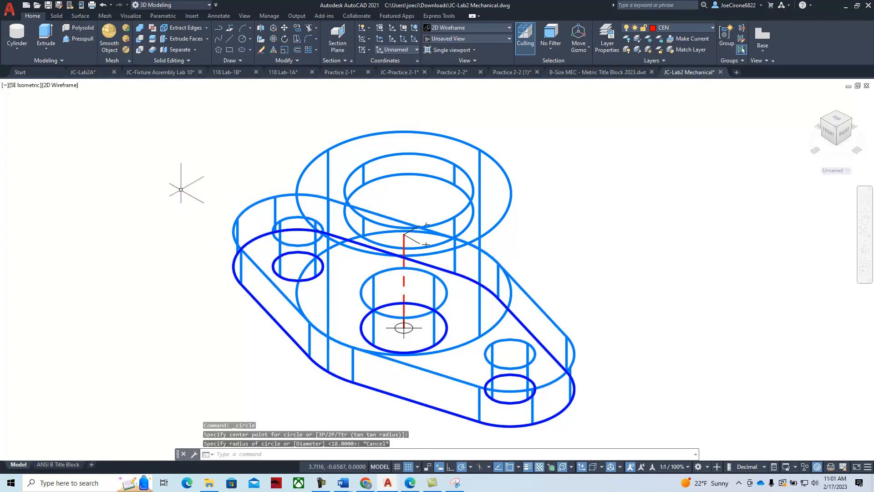
- Rotate the UCS 90 degrees about its X axis
text(ucs)
key(Return)
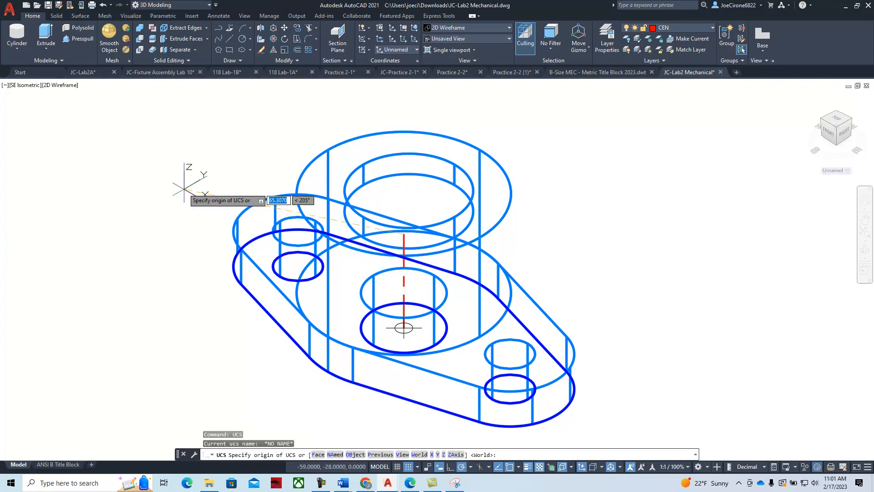
key(Down)
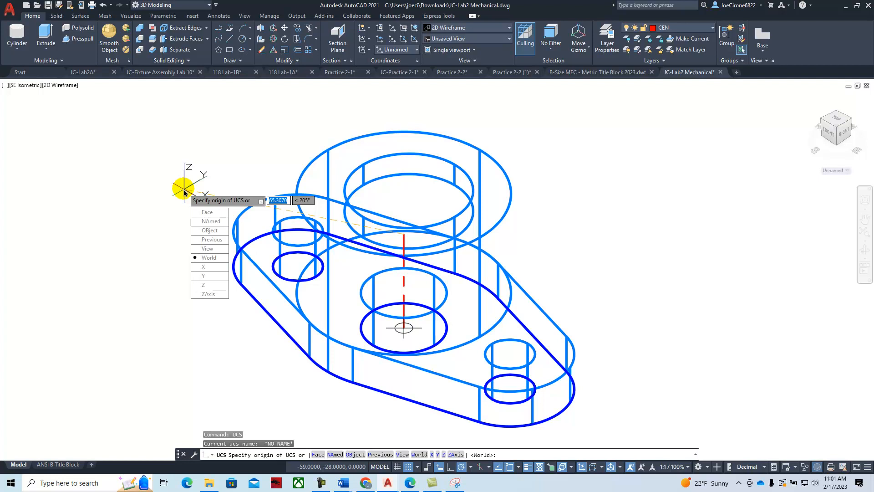
click(209, 267)
text(90)
key(Return)
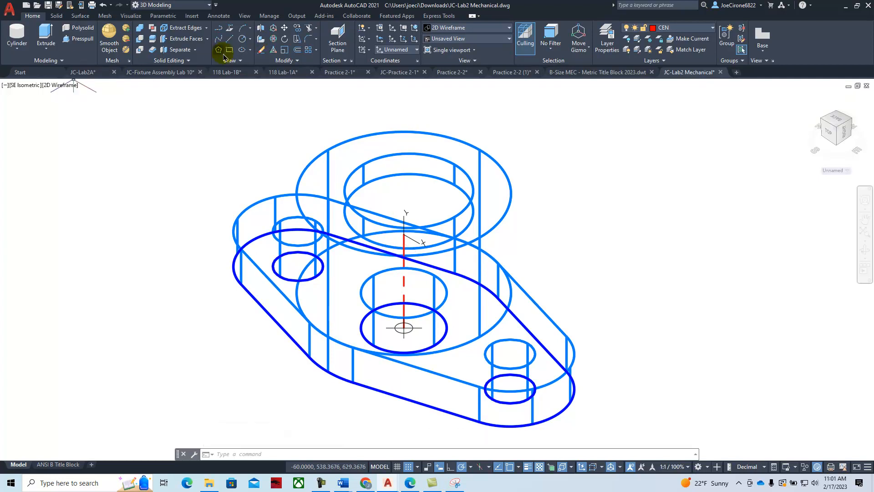
click(243, 38)
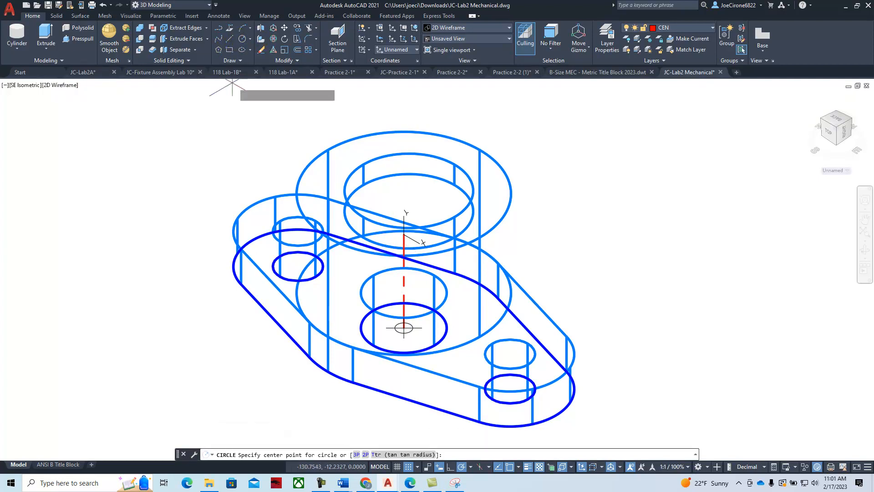
click(404, 234)
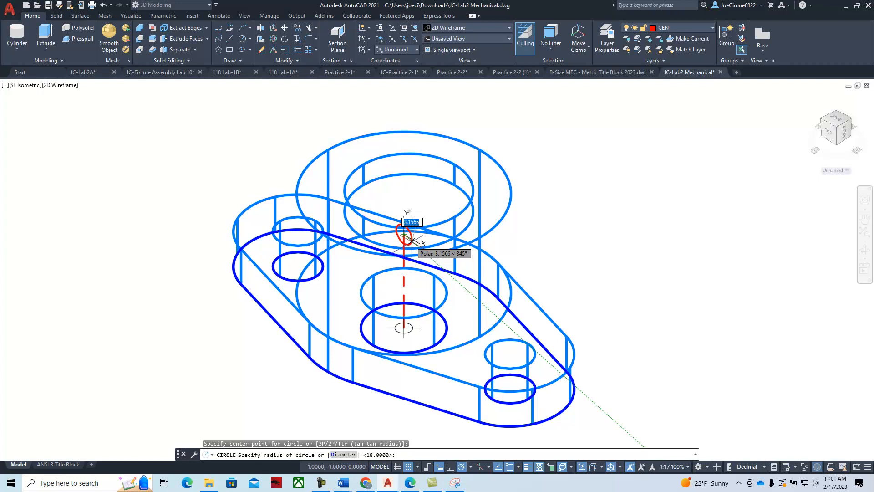
key(Escape)
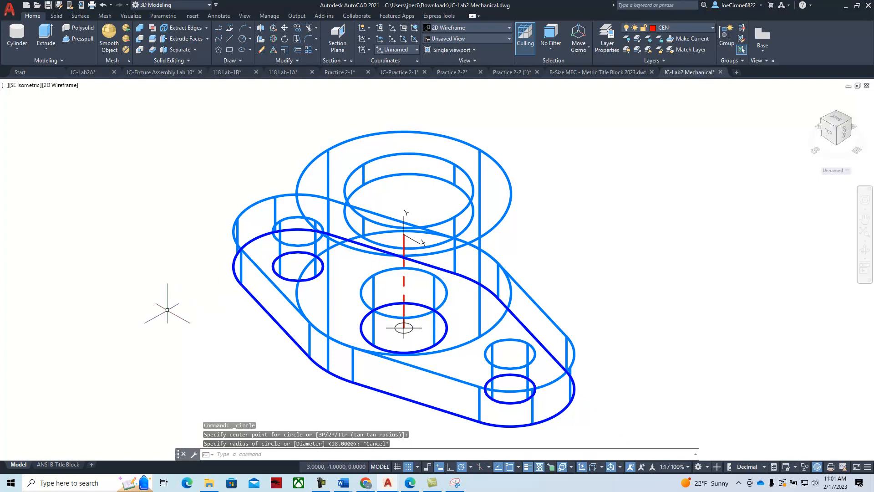
- Rotate the UCS 90 degrees about its Y axis
text(ucs)
key(Return)
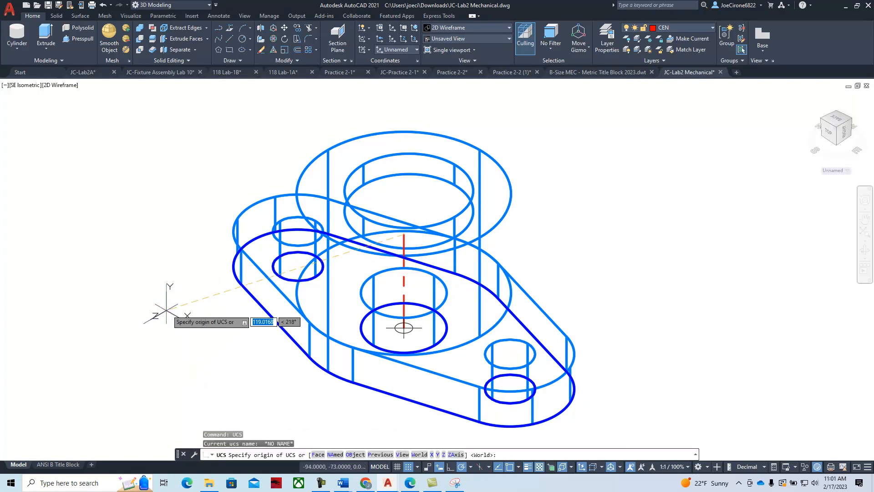
key(Down)
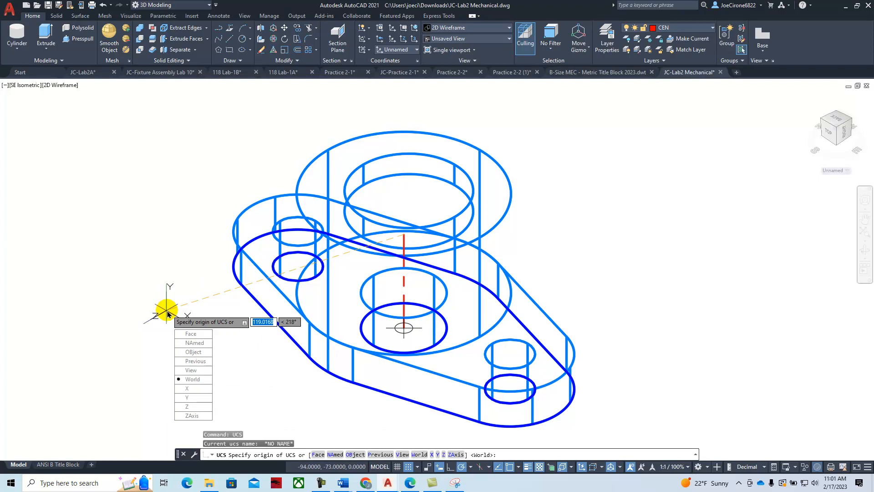
click(189, 398)
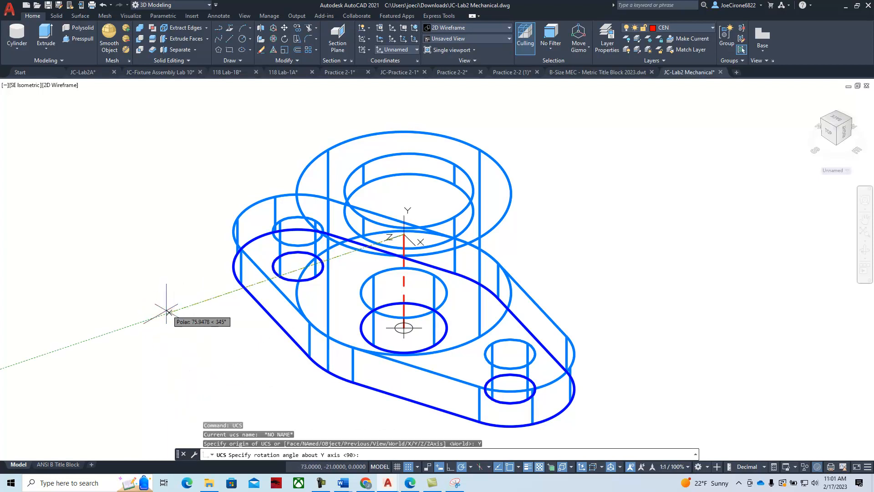
text(9)
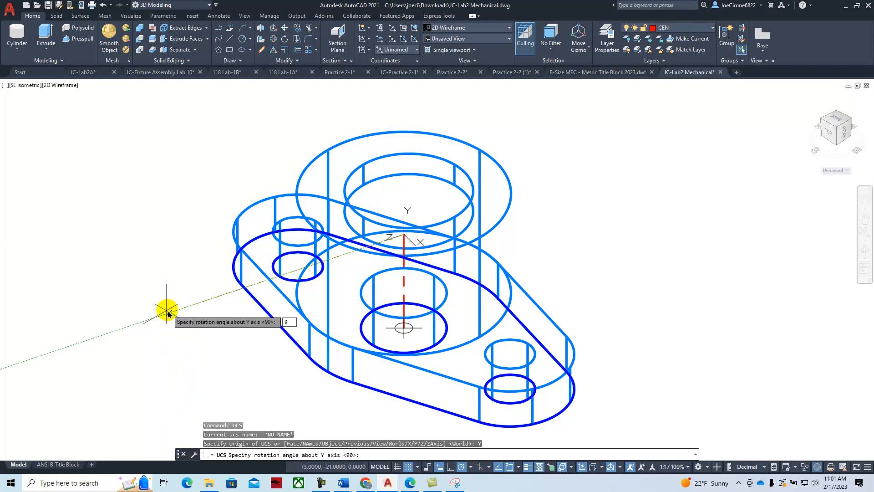
text(0)
key(Return)
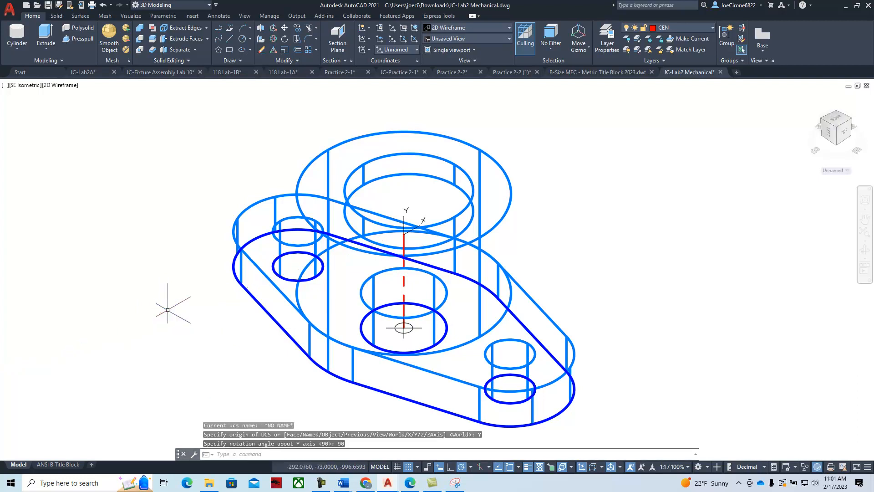
click(243, 39)
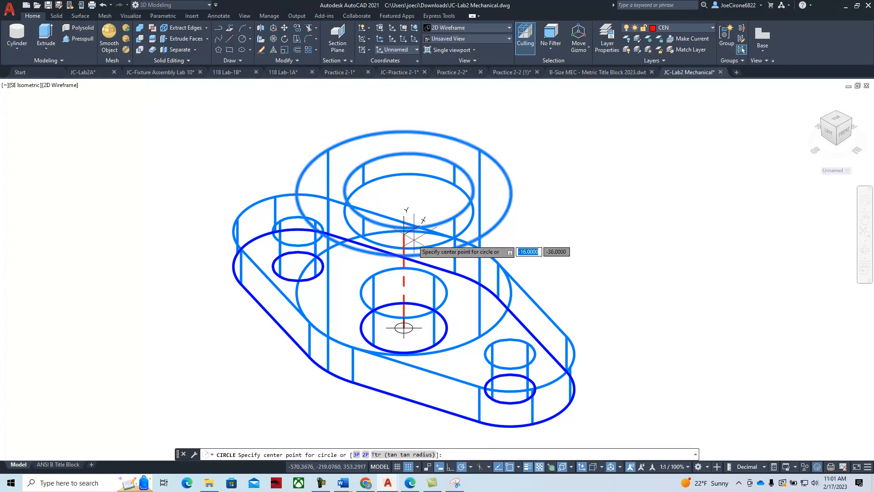
scroll(404, 235, up, 4)
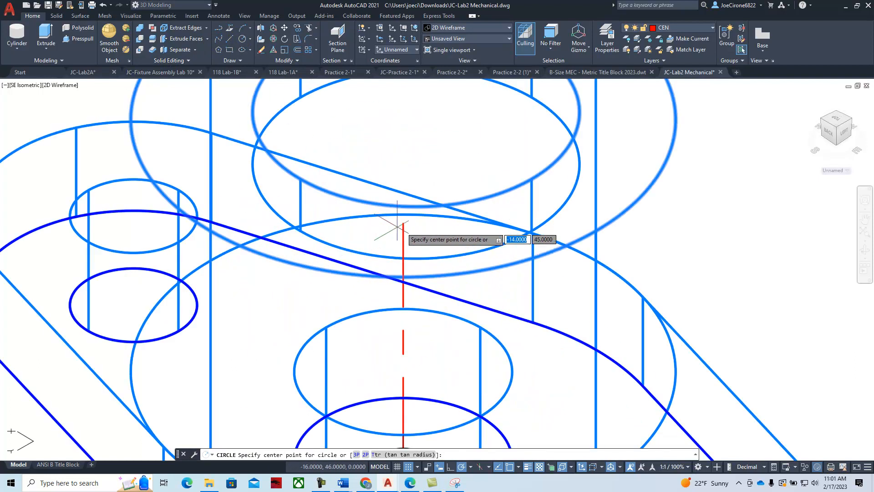
scroll(397, 238, down, 4)
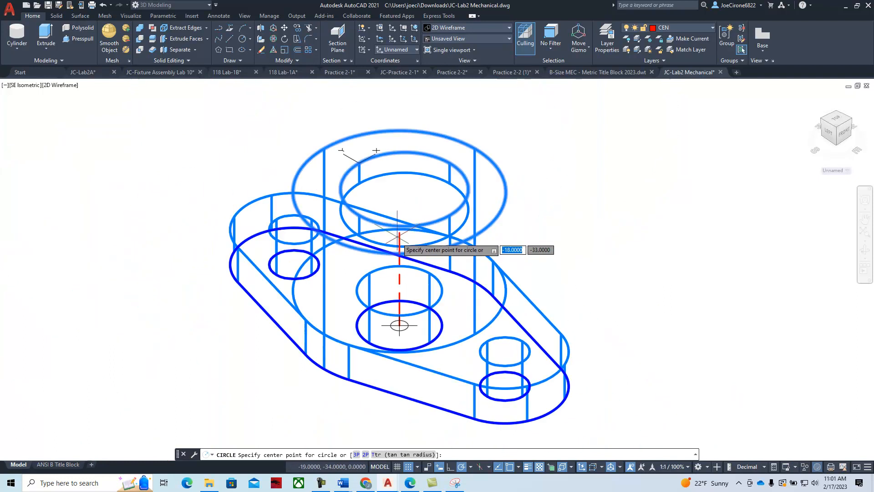
scroll(399, 280, up, 4)
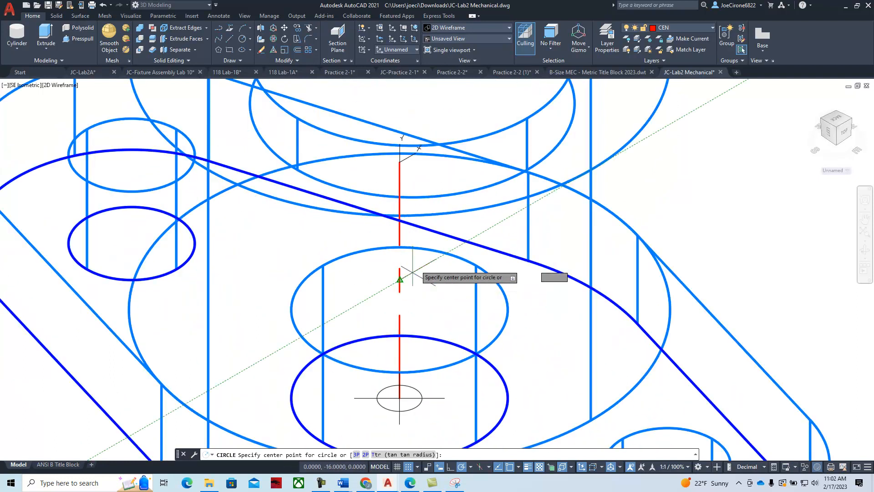
click(400, 176)
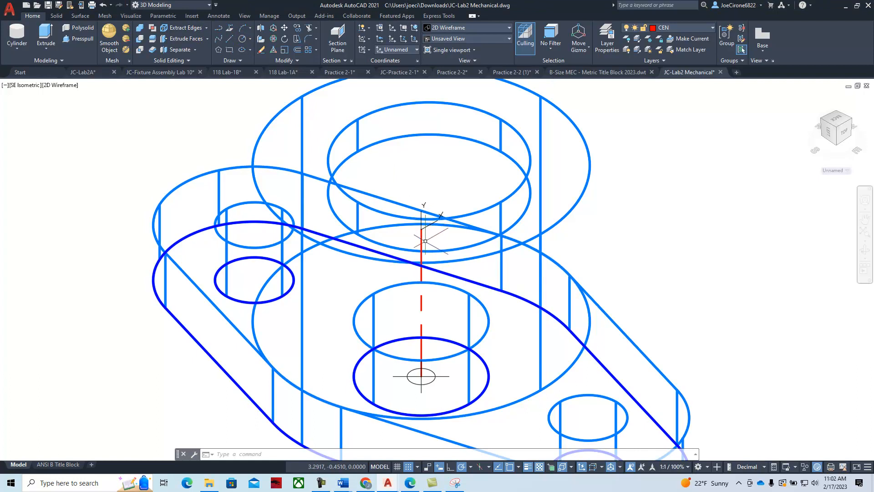
click(242, 38)
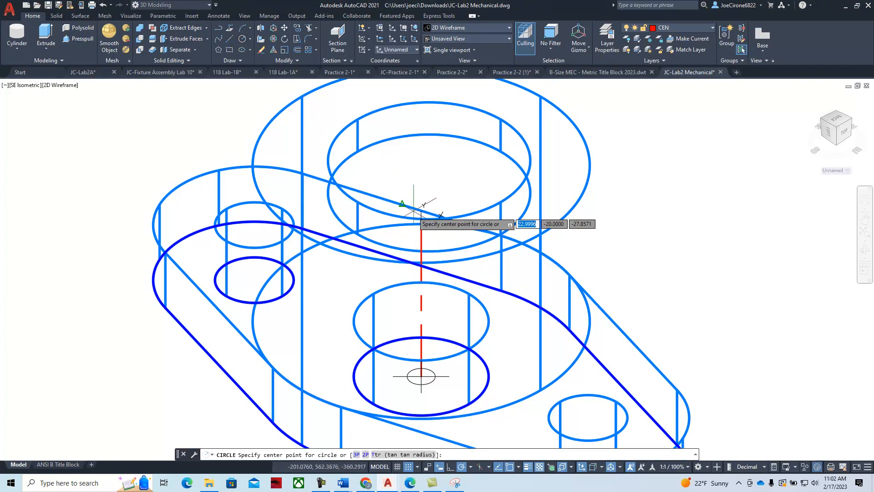
click(421, 228)
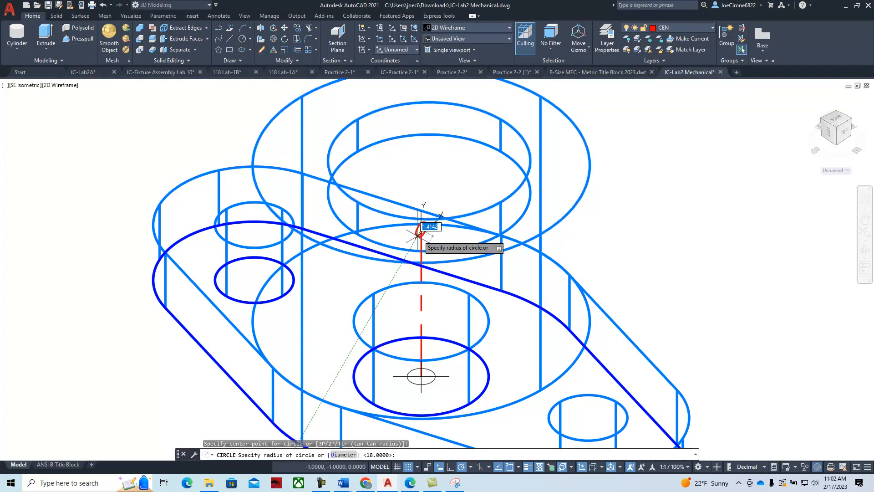
key(Escape)
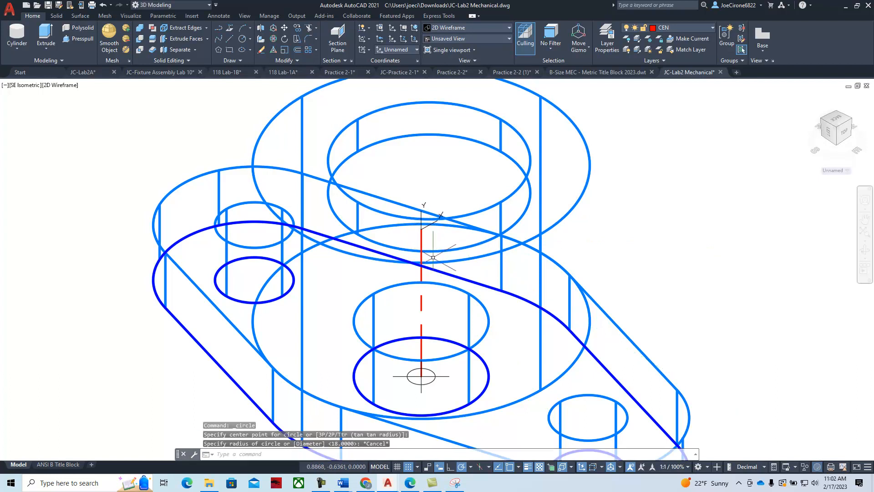